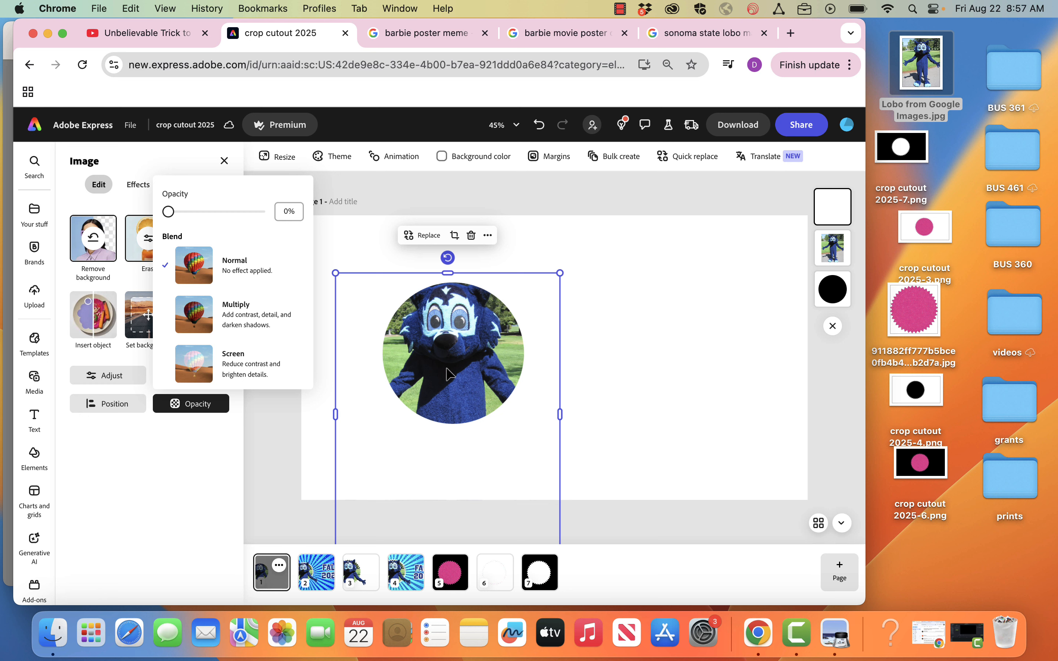
Set the opacity of the background-removed mascot layer on page 1 to 100%.
left_click(834, 257)
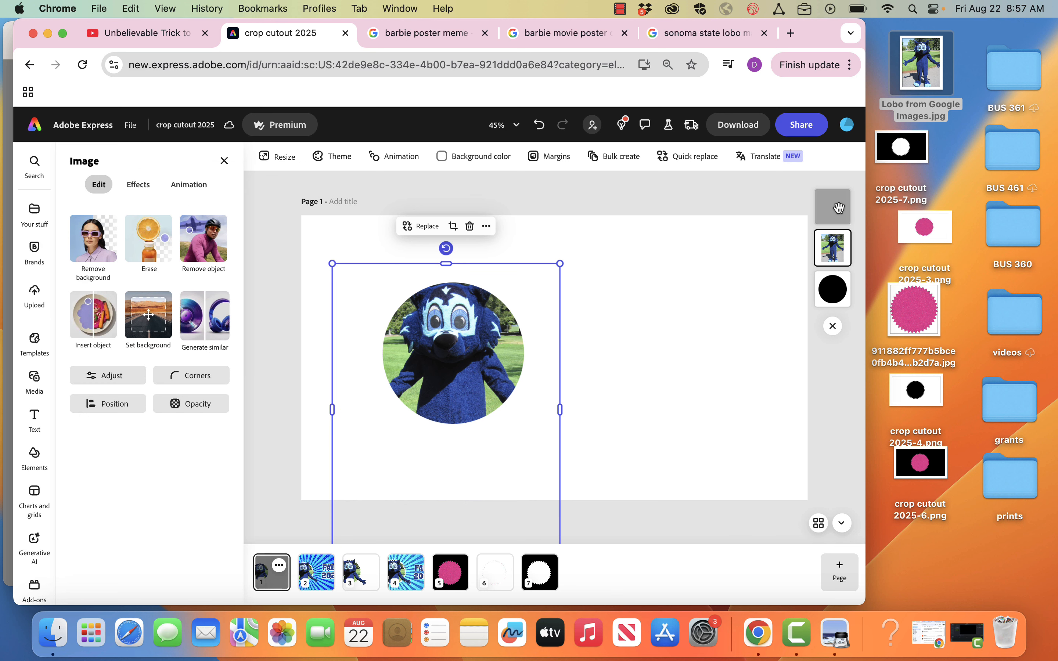
left_click(217, 413)
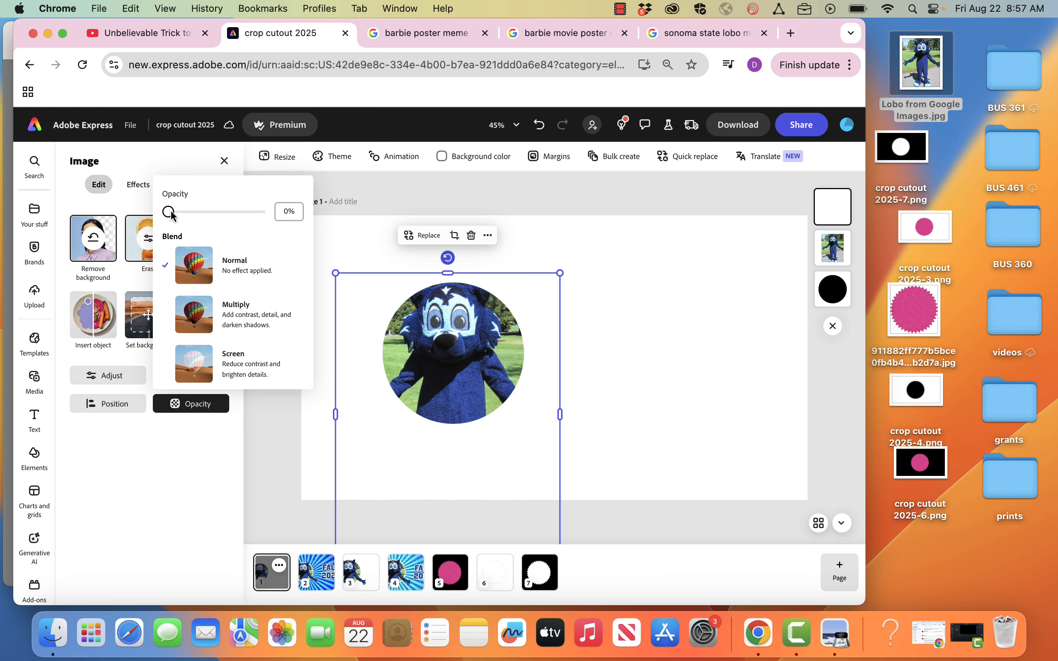
left_click_drag(168, 212, 259, 212)
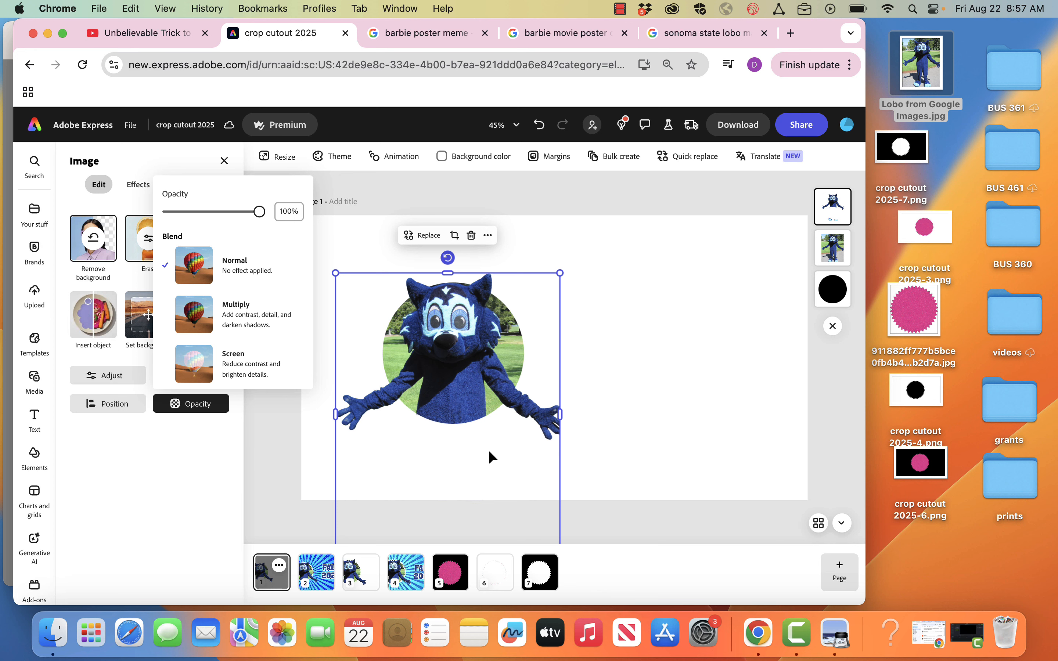
left_click(697, 308)
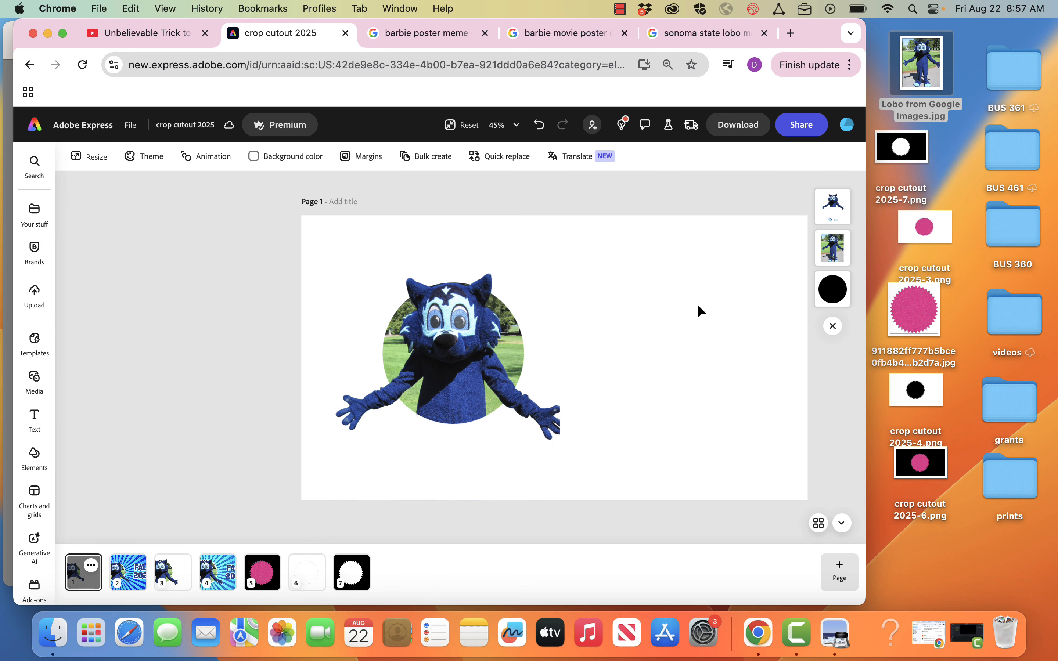
Review the FALL 2025 designs on pages 2 and 4 and the Barbie poster image search results, ending on page 1.
left_click(128, 573)
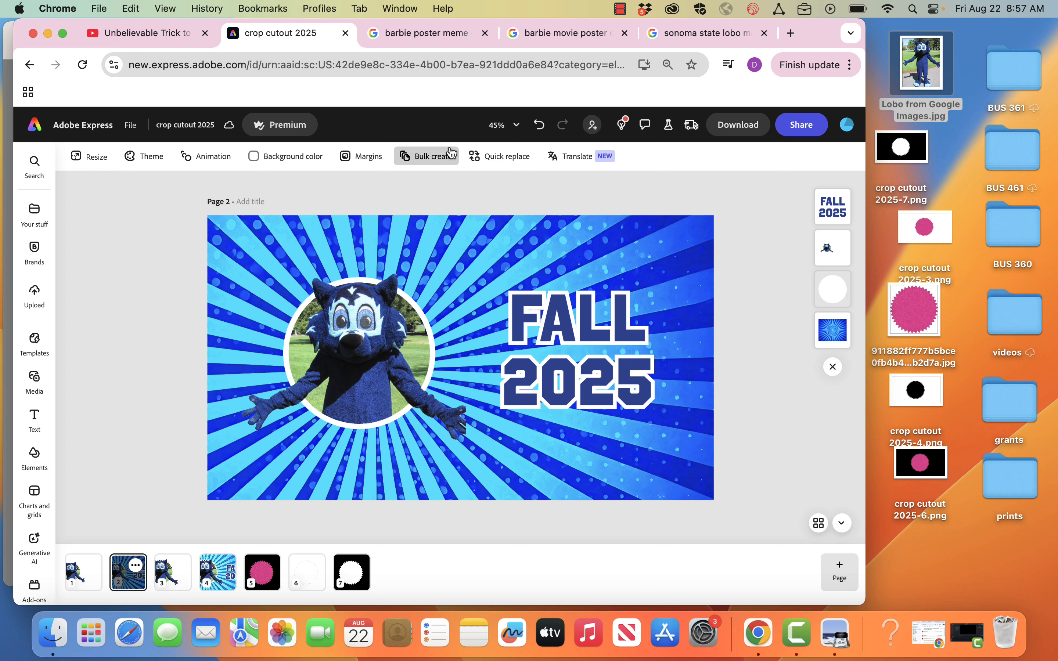
left_click(423, 33)
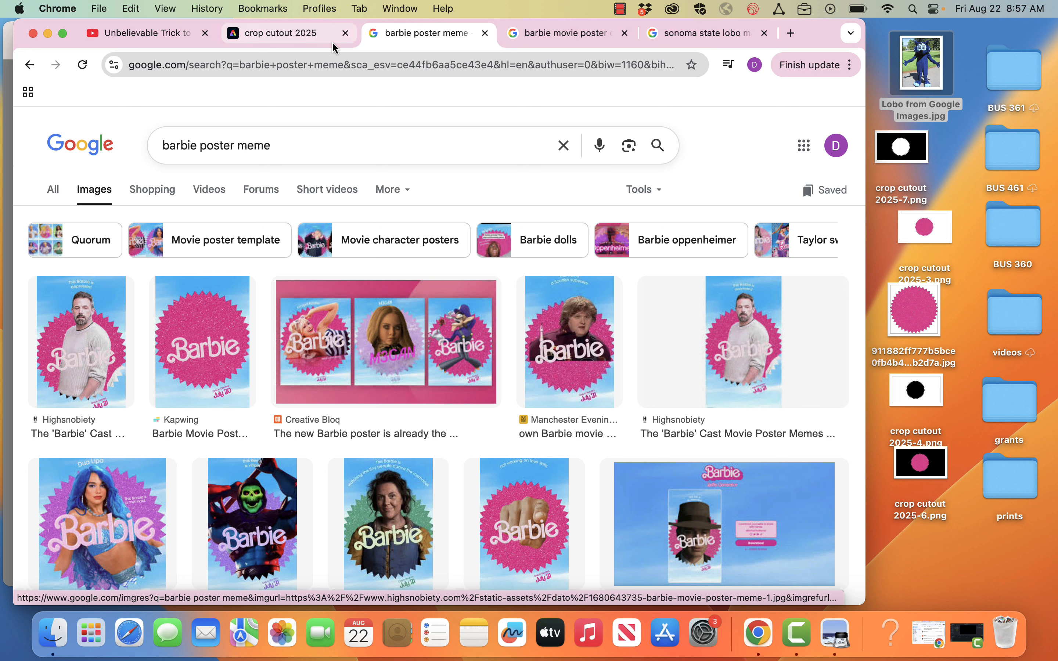
left_click(578, 39)
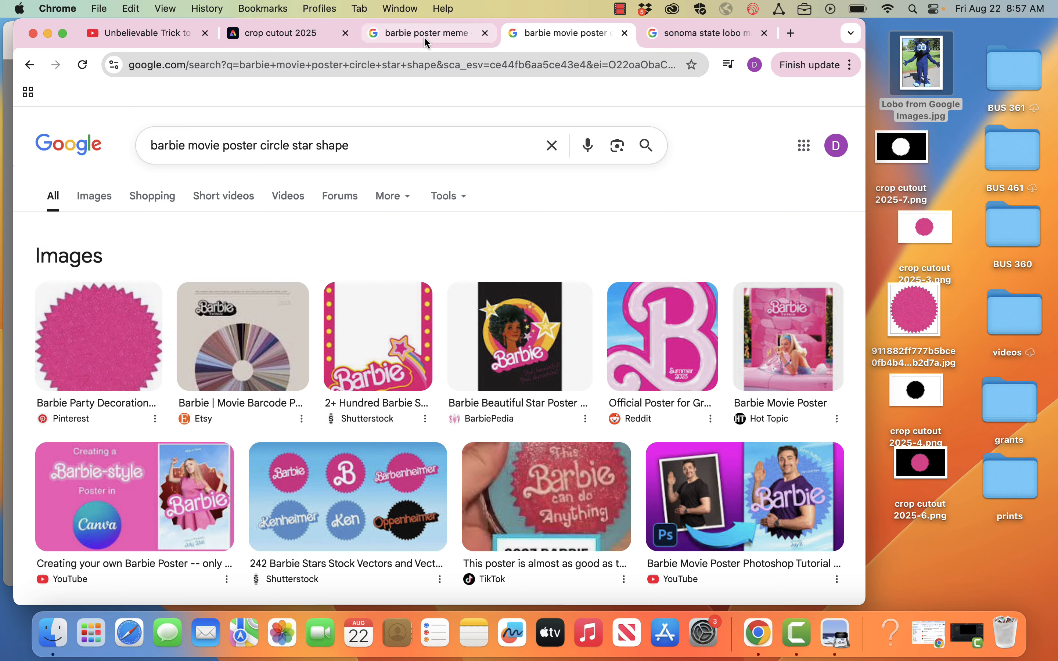
left_click(306, 34)
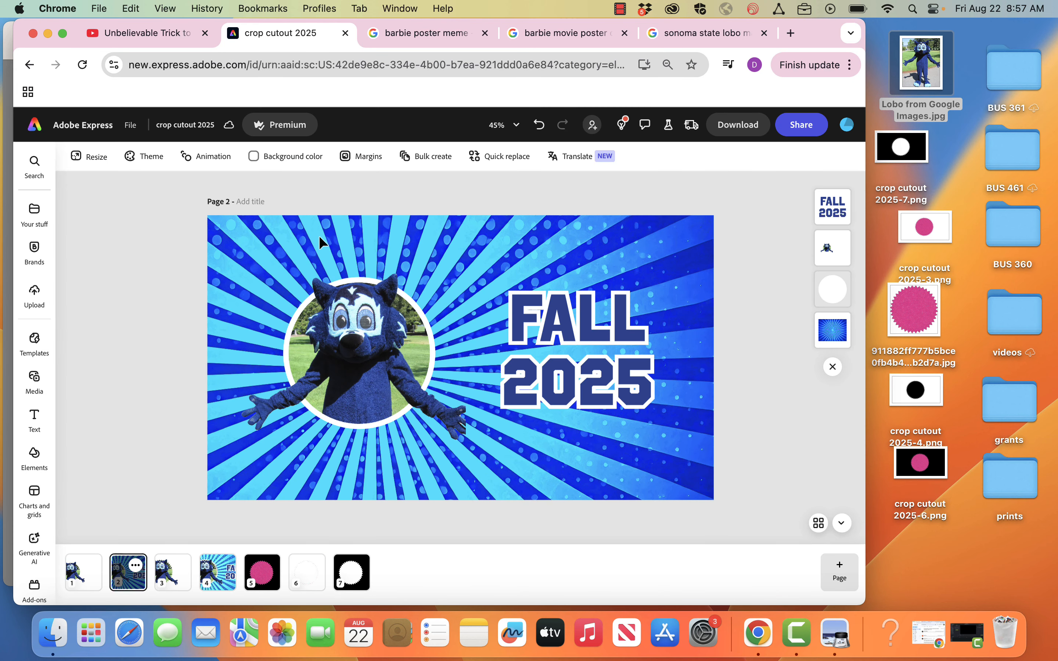
left_click(222, 580)
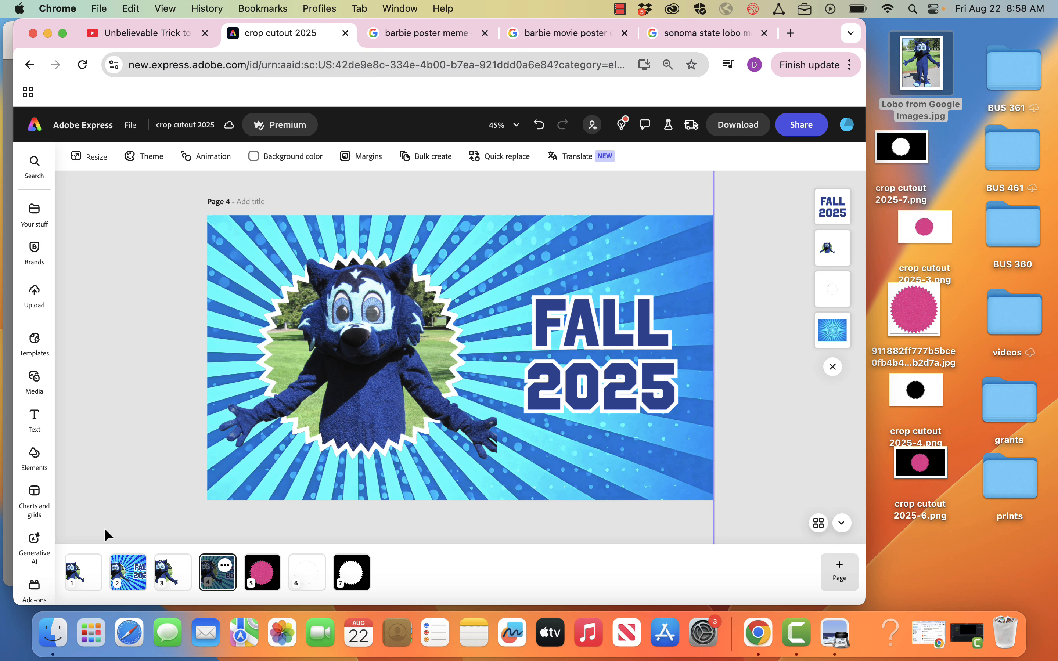
left_click(87, 580)
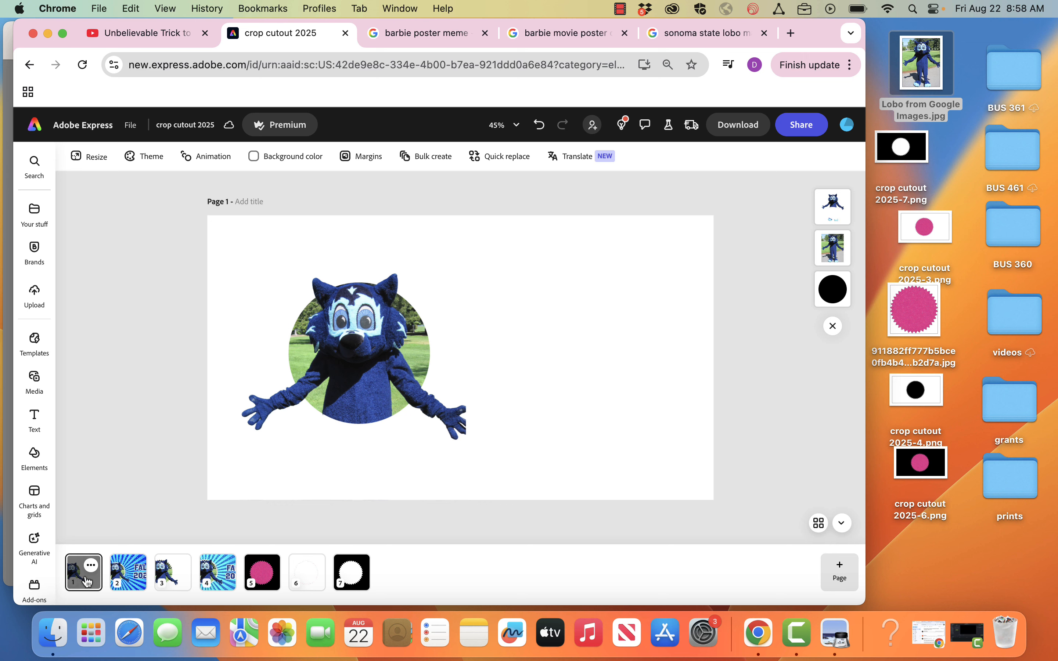
Create a new blank Landscape 16:9 design from the Adobe Express home page.
left_click(34, 125)
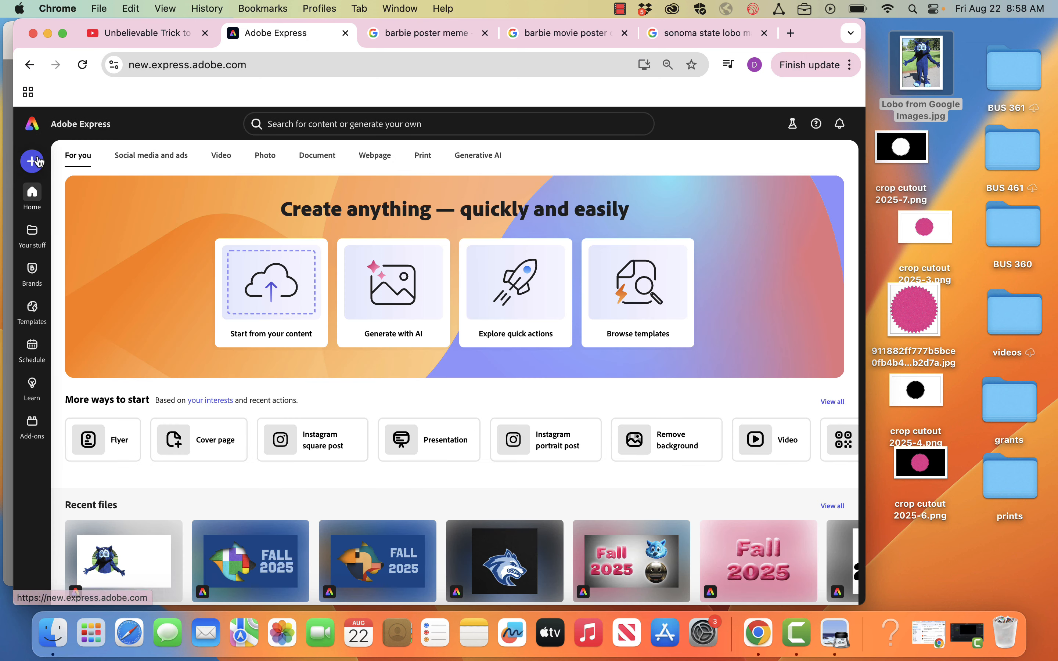
left_click(35, 161)
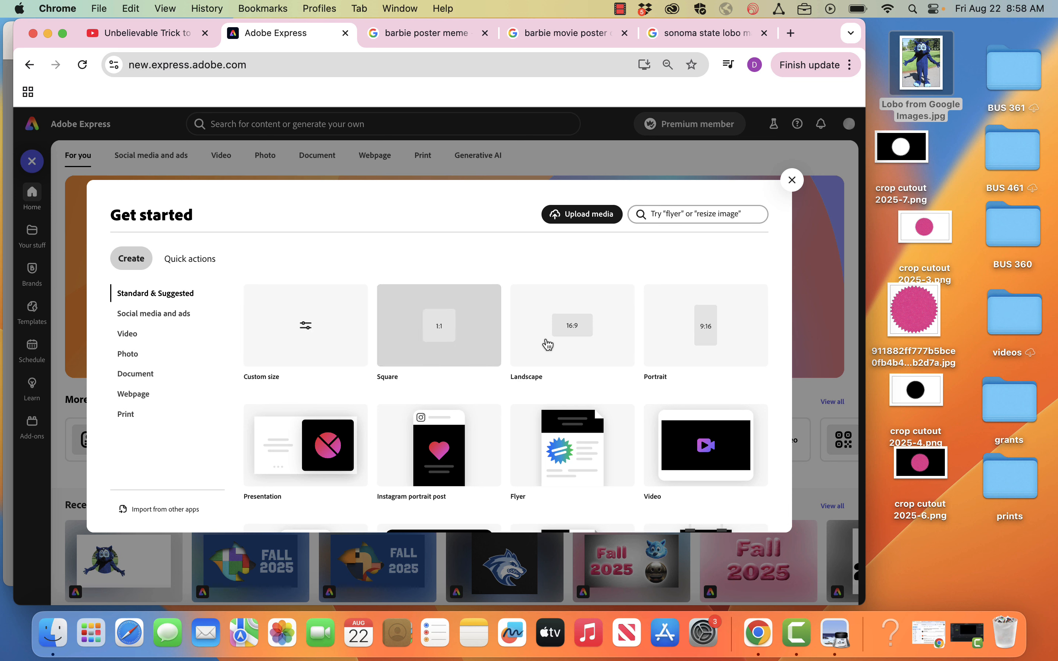
left_click(564, 349)
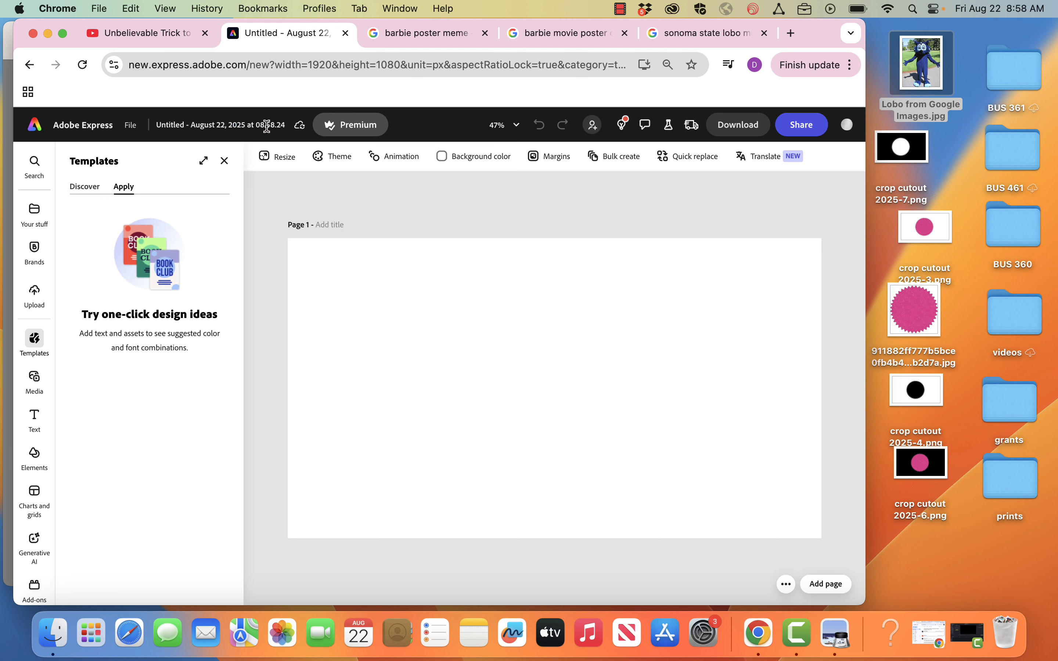
Rename the new design to "crop cutout 2025-2" and close the template suggestions.
left_click(238, 130)
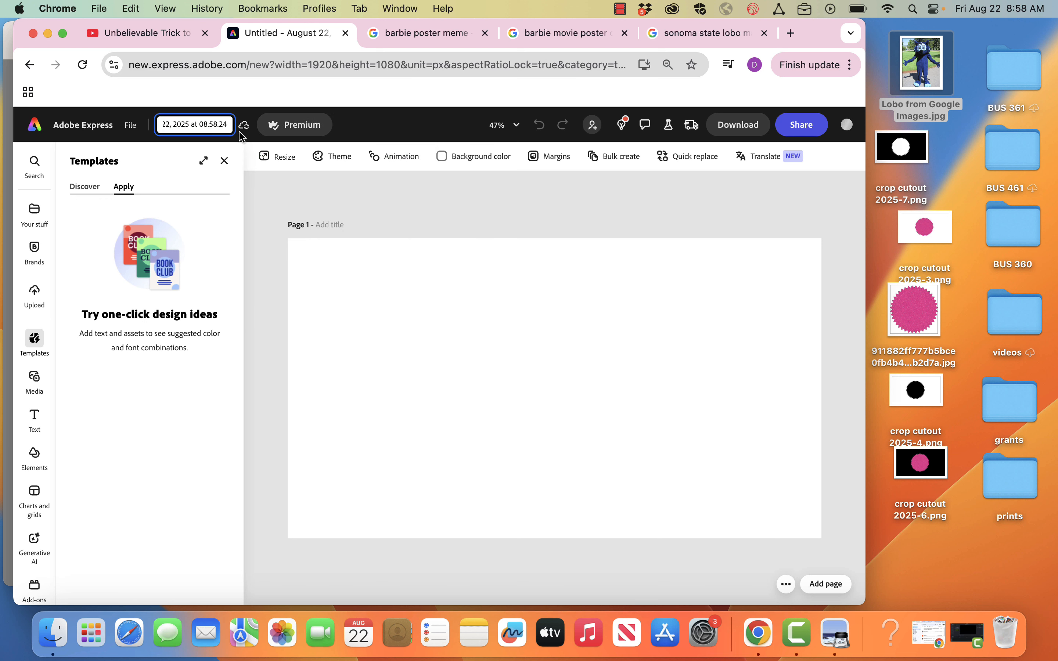
left_click(239, 130)
left_click(239, 130)
type("c")
key("super+a")
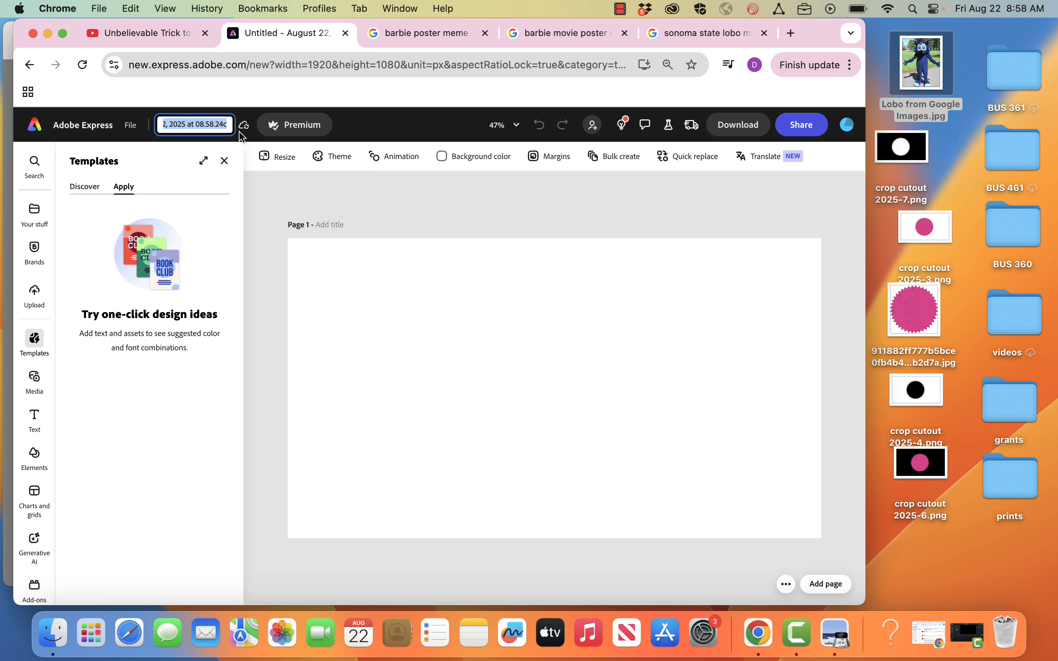
type("cr")
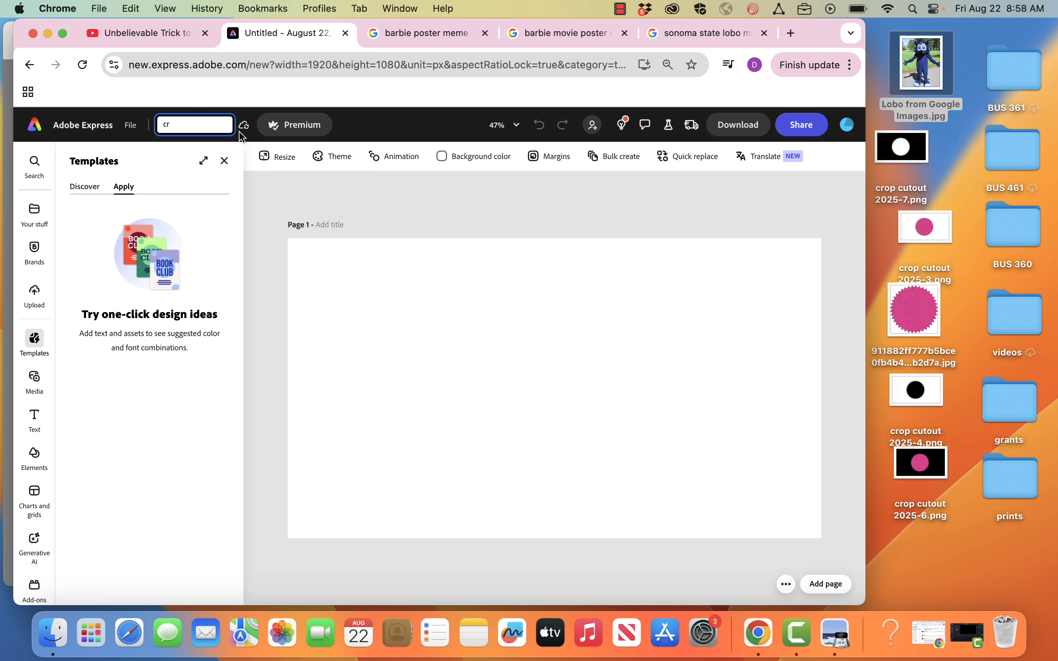
type("op cutou")
key("Escape")
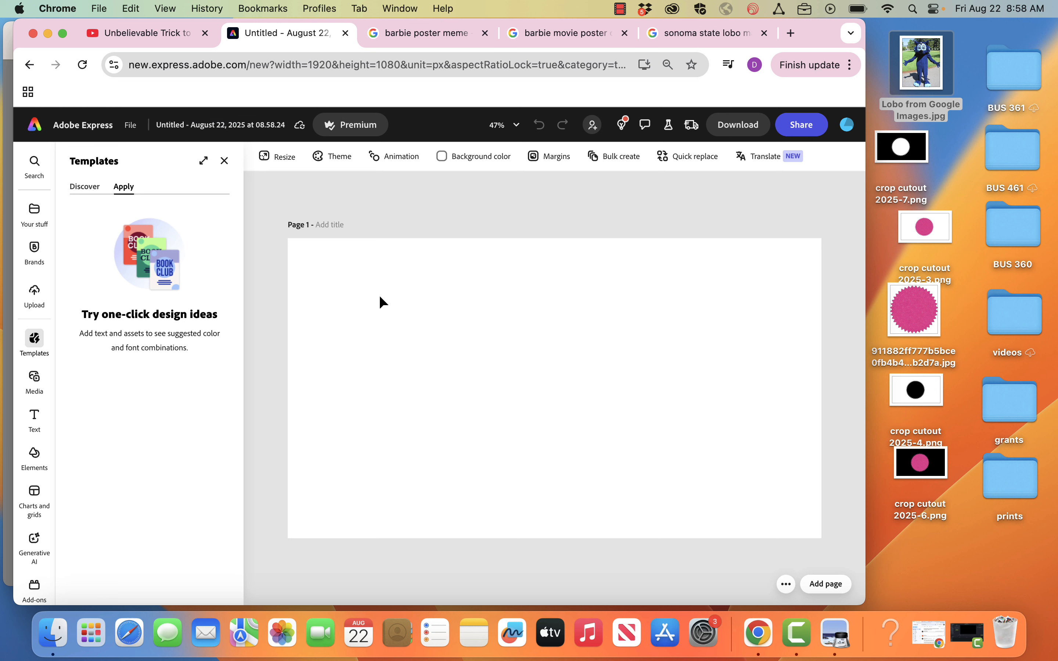
left_click(225, 161)
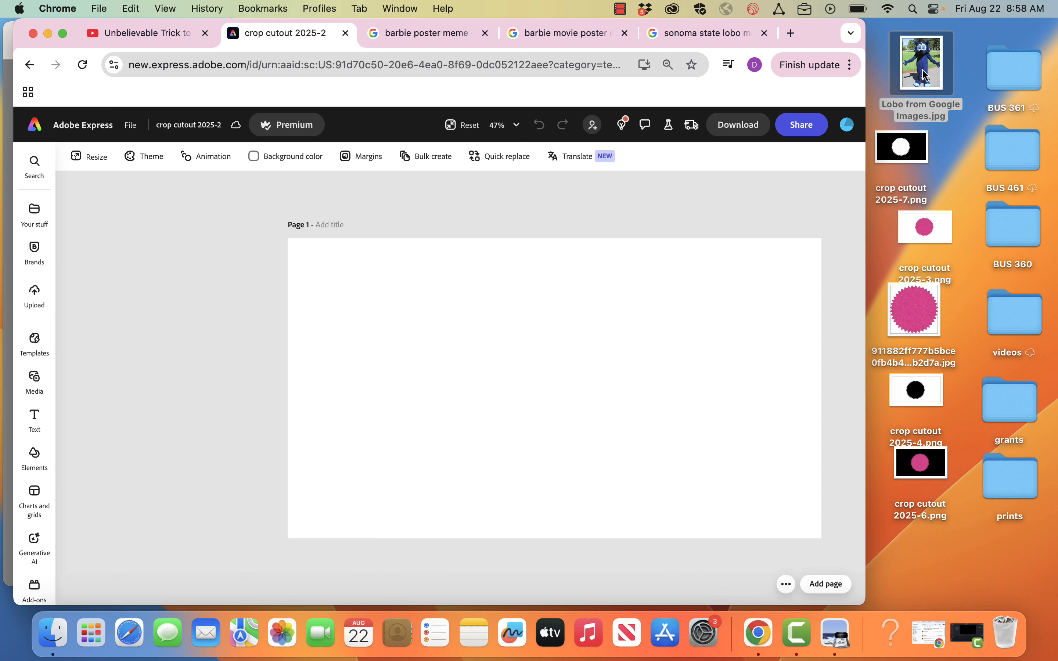
Place "Lobo from Google Images.jpg" from the desktop on the page and enlarge it over the left half, extending below the page edge.
left_click_drag(925, 76, 530, 363)
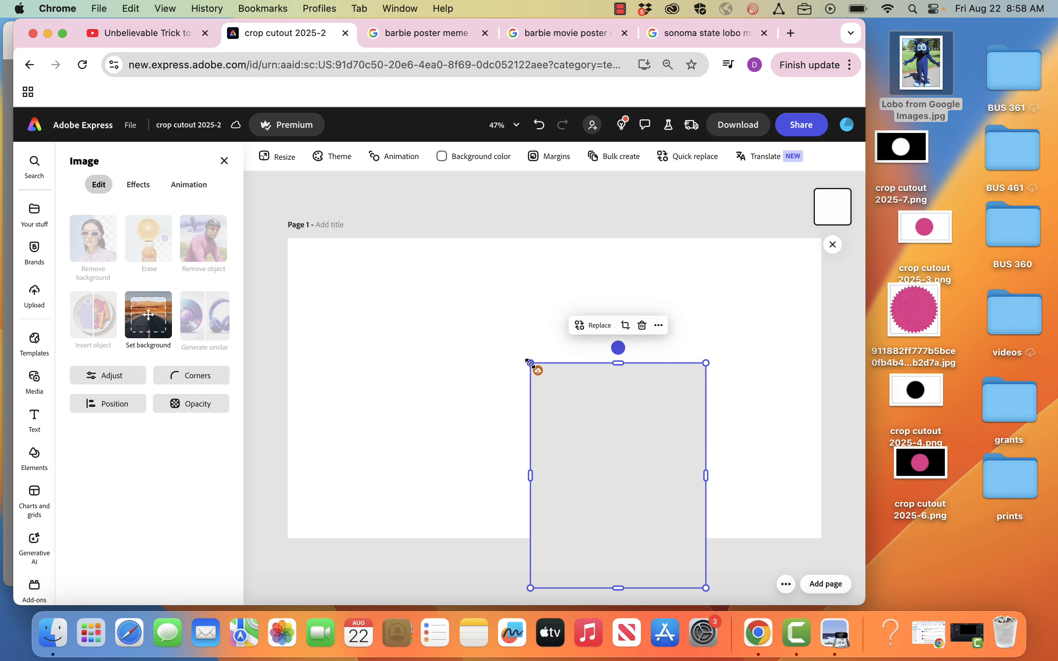
left_click_drag(630, 477, 457, 436)
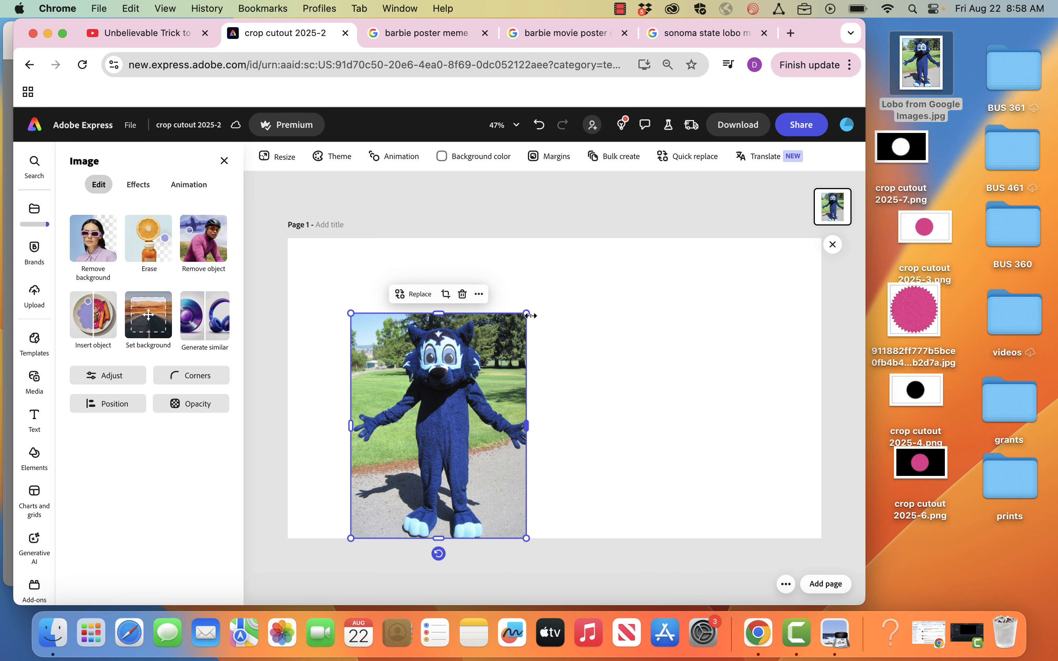
left_click_drag(527, 313, 579, 254)
left_click_drag(480, 317, 473, 323)
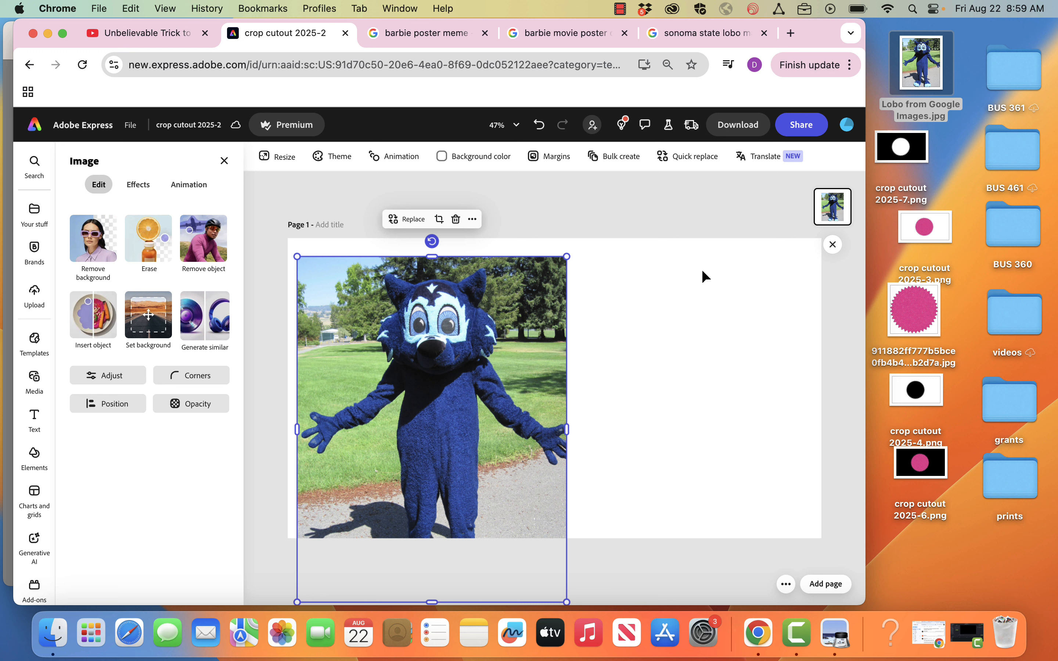
Duplicate the mascot photo and align both copies by their top and left edges so they overlap exactly.
left_click(472, 221)
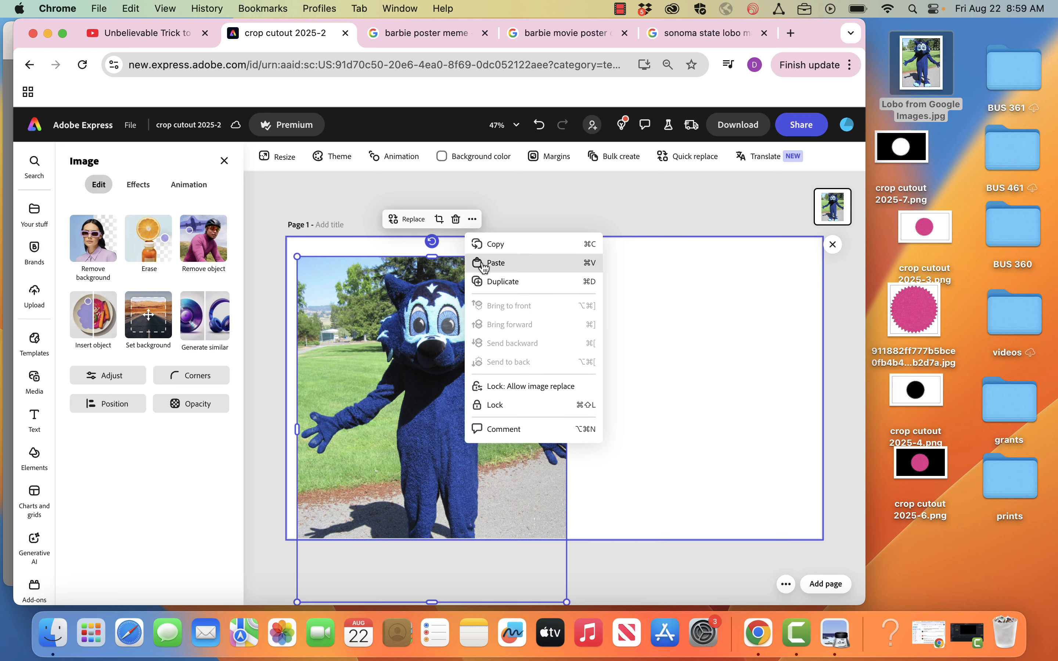
left_click(490, 281)
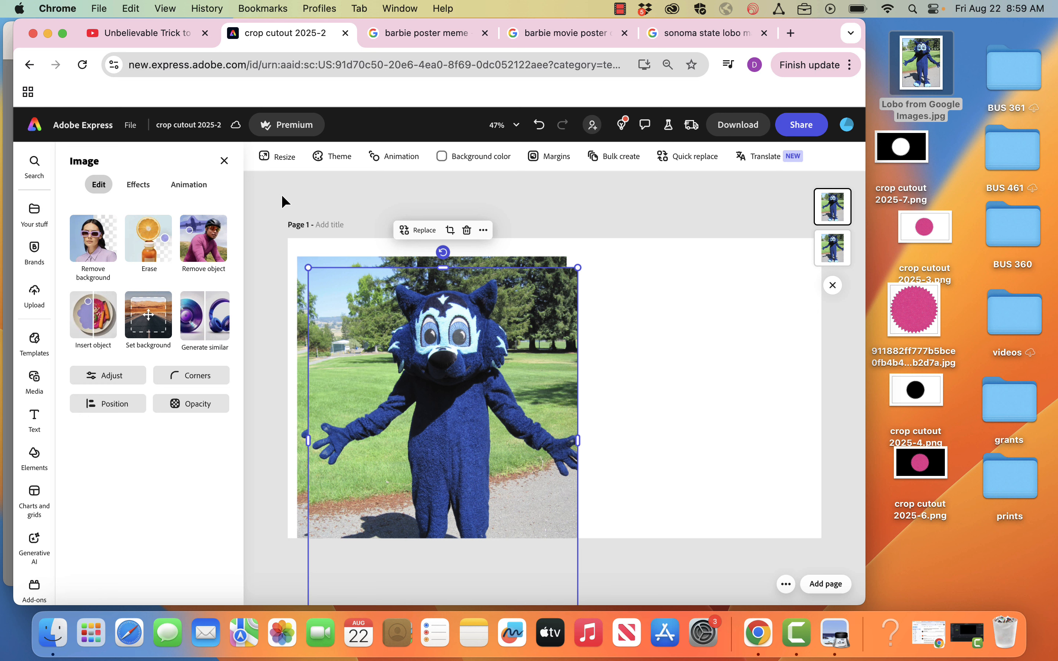
left_click_drag(272, 199, 352, 285)
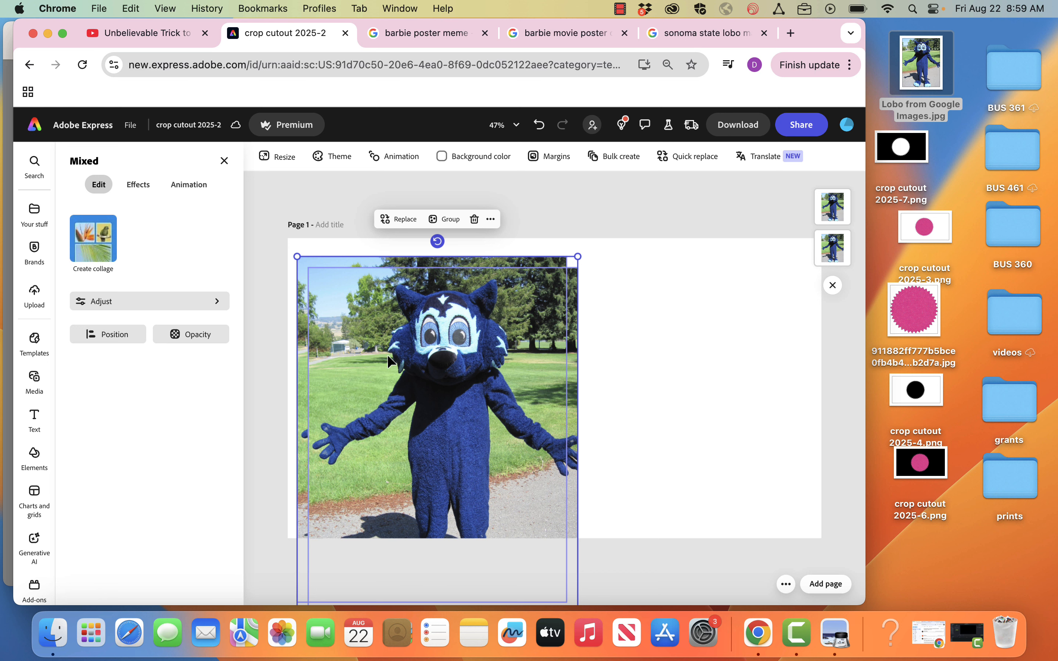
left_click(90, 339)
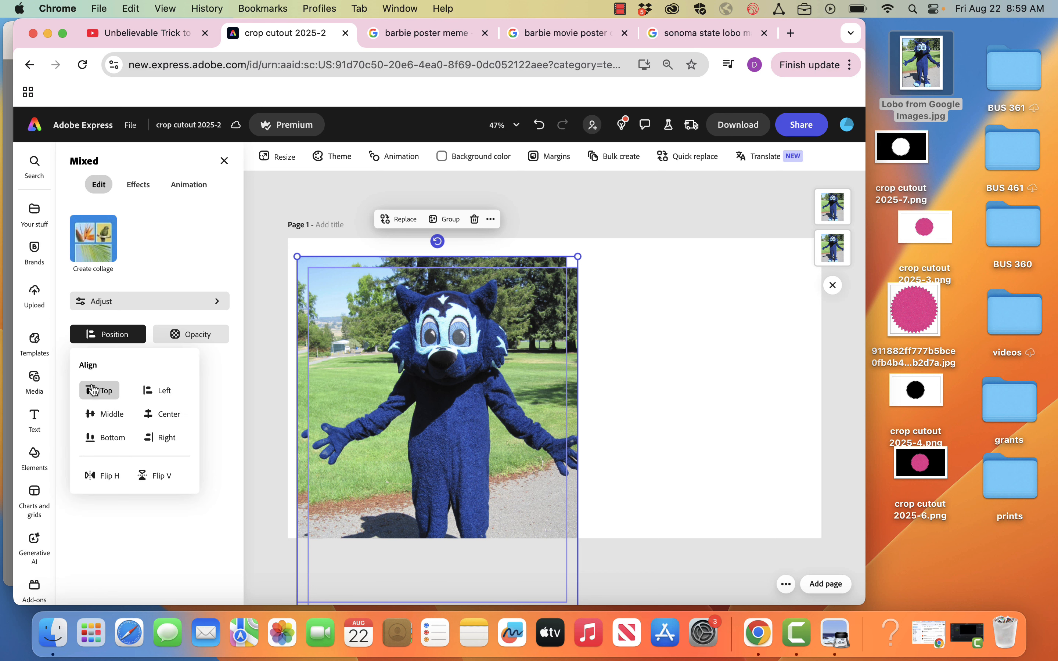
left_click(116, 390)
left_click(175, 397)
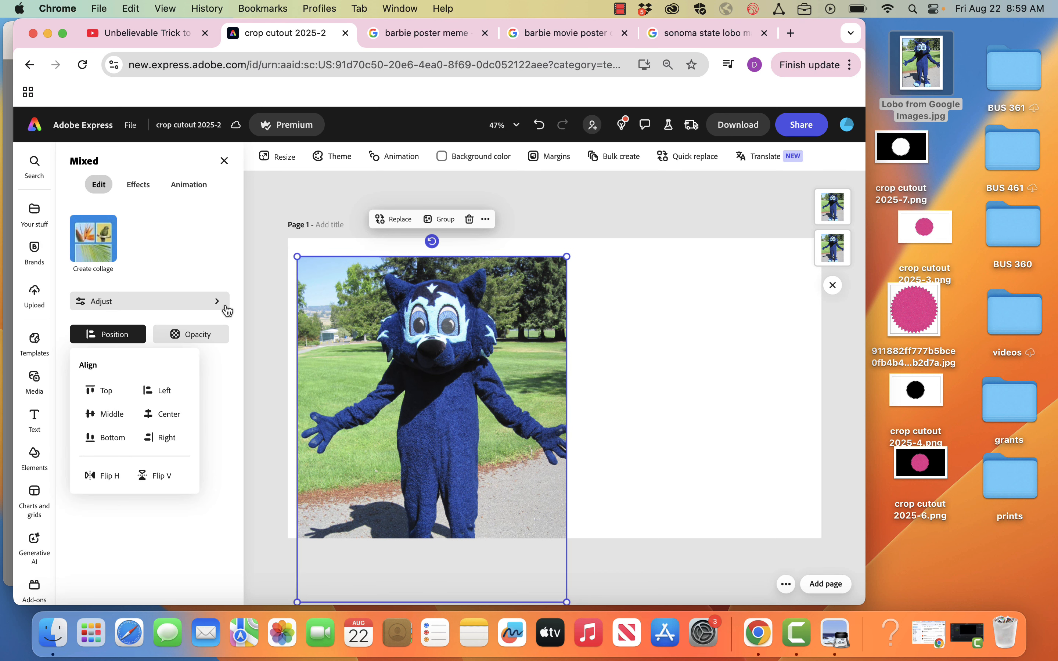
left_click(265, 267)
left_click_drag(251, 181, 321, 266)
left_click(111, 343)
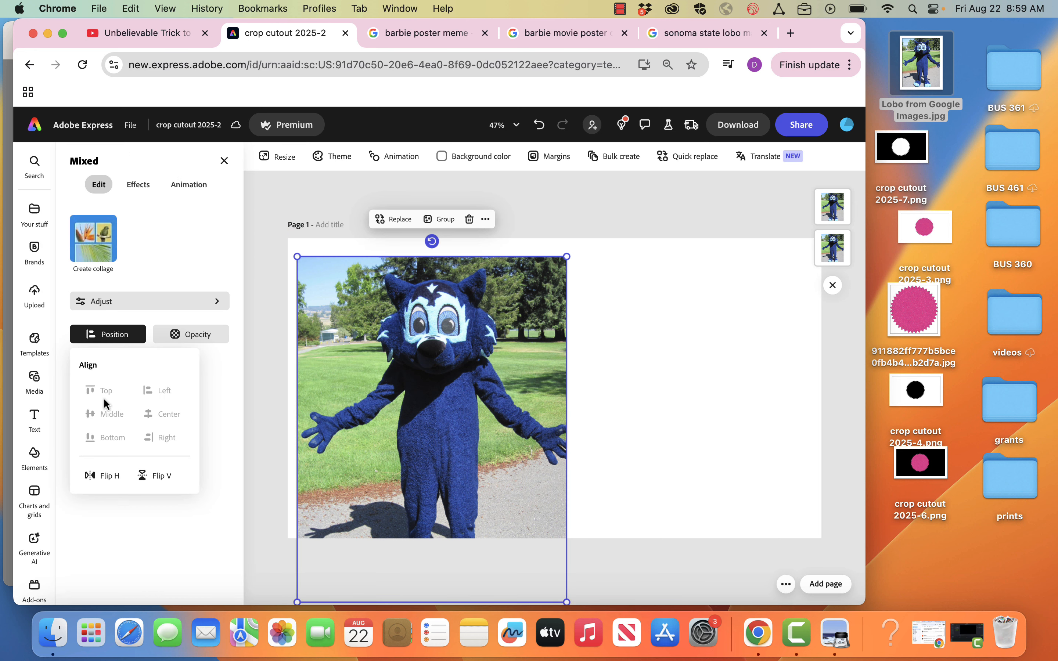
left_click(281, 199)
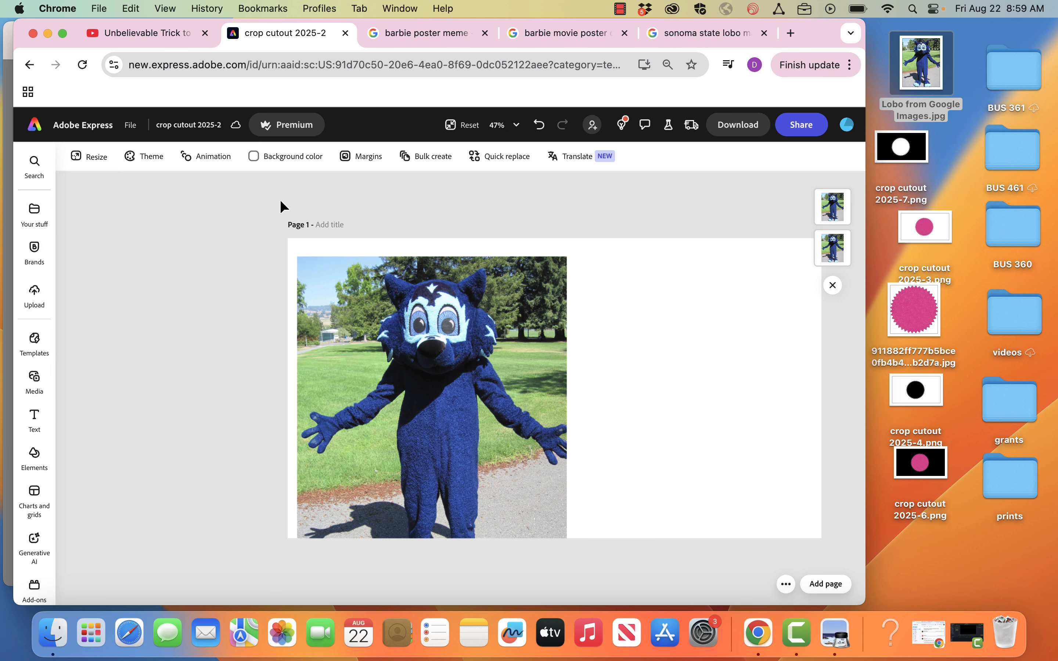
Set the opacity of the upper mascot photo layer to 0%.
left_click(832, 213)
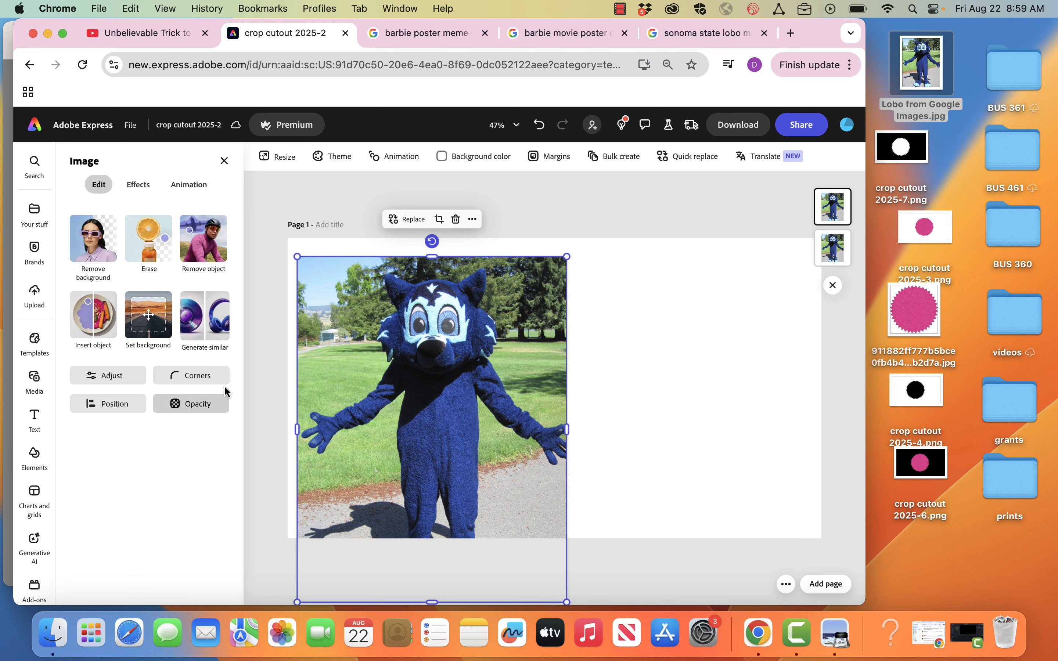
left_click(210, 403)
left_click_drag(260, 213, 166, 212)
left_click(377, 190)
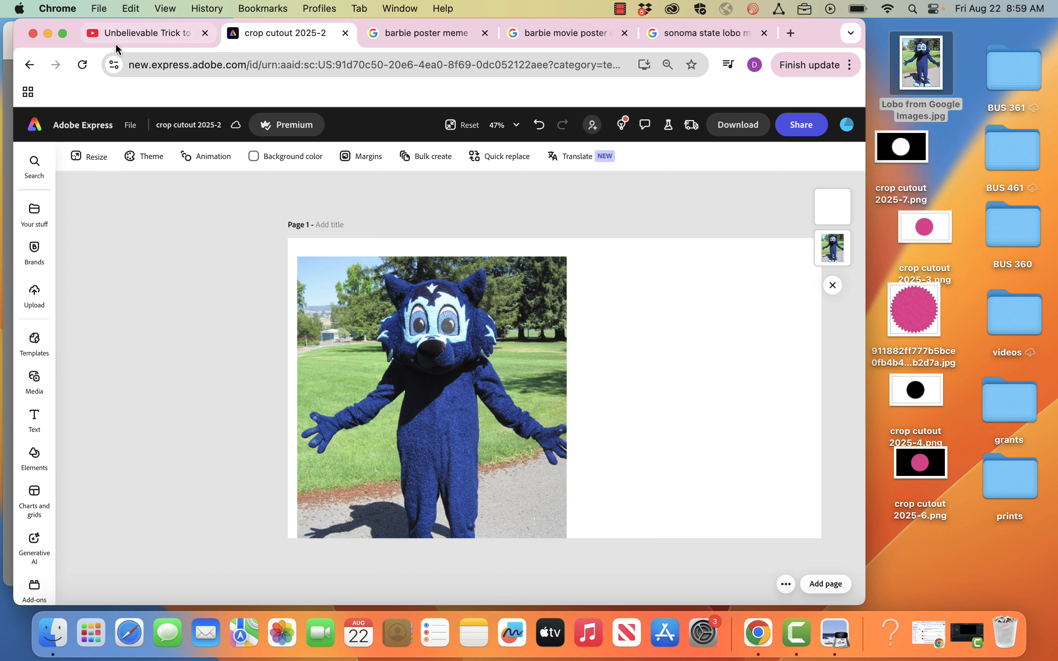
Look at the YouTube cropped cutout tutorial and examine the crop shapes offered for the mascot photo.
left_click(144, 36)
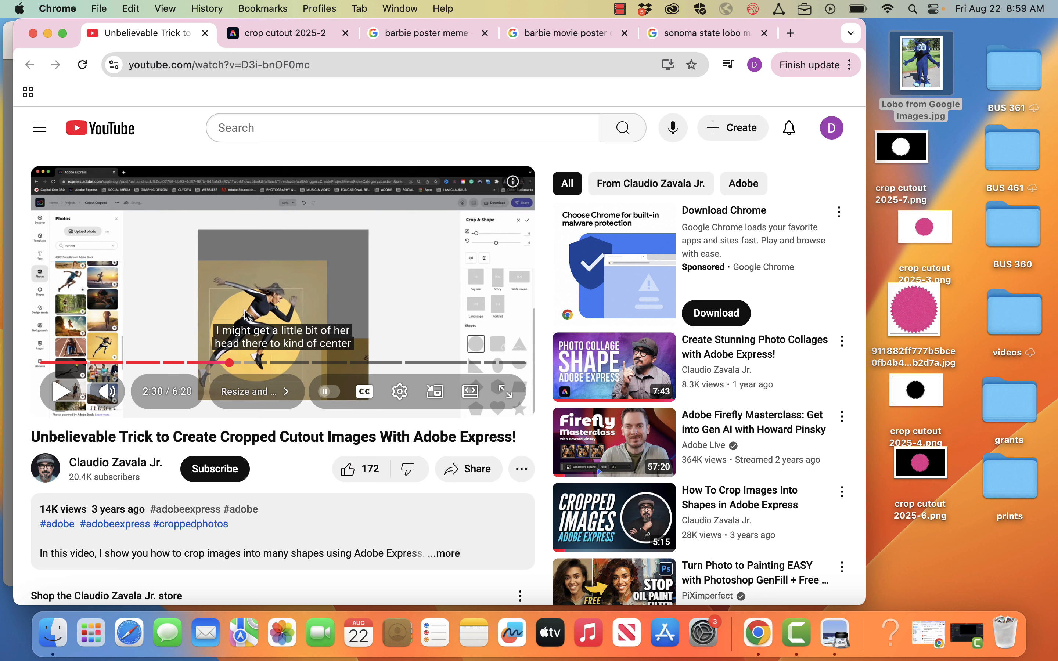
left_click(299, 35)
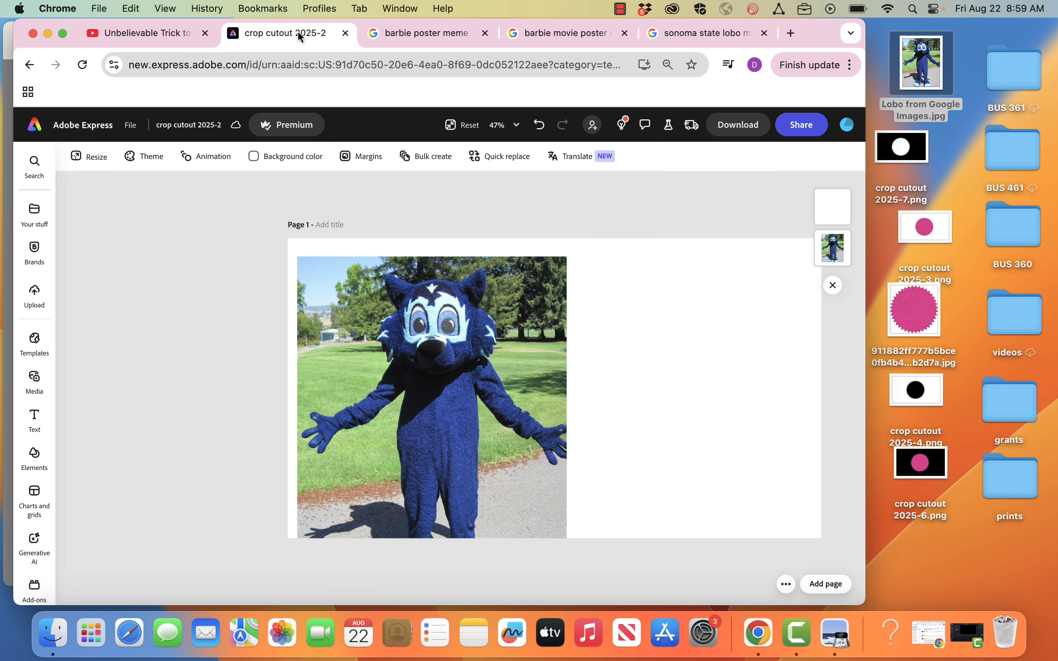
double_click(425, 360)
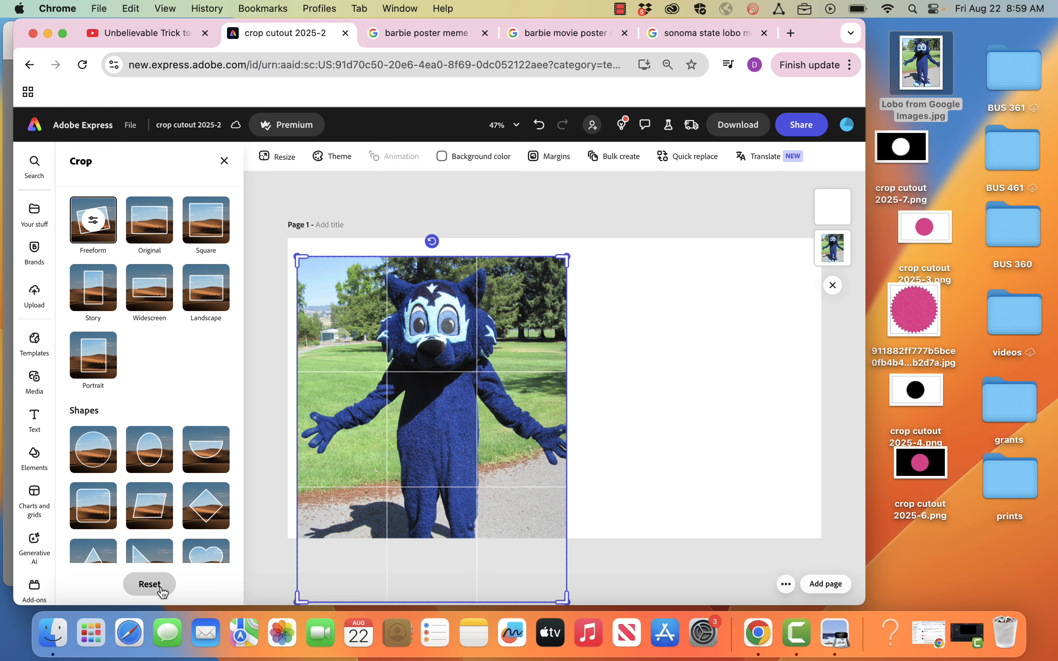
left_click(224, 161)
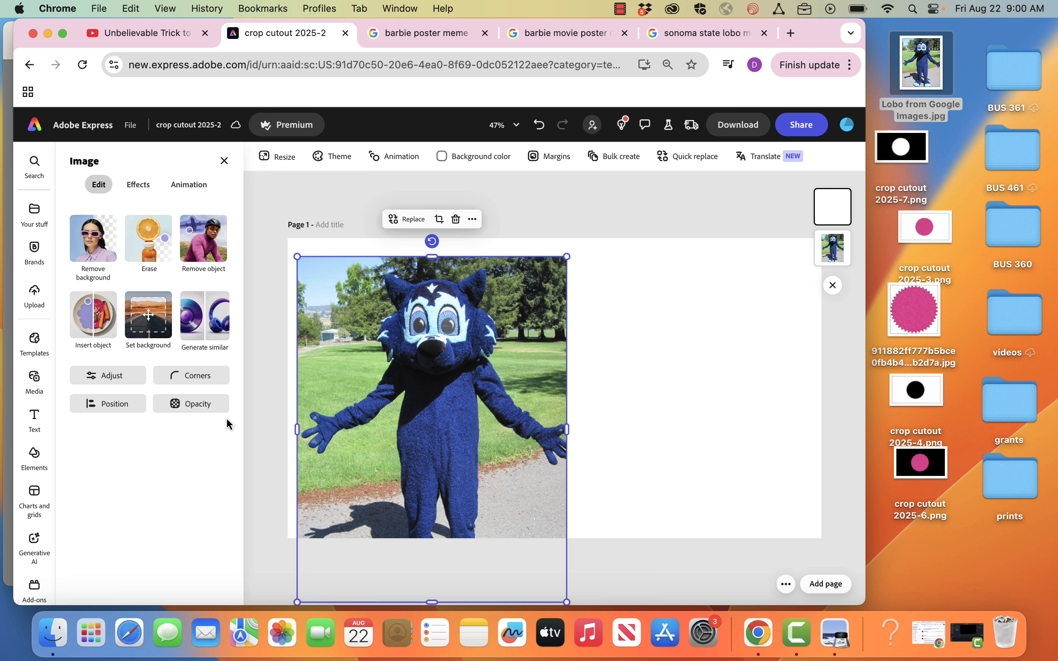
Add a black circle from the shape library on top of the mascot photo.
left_click(36, 455)
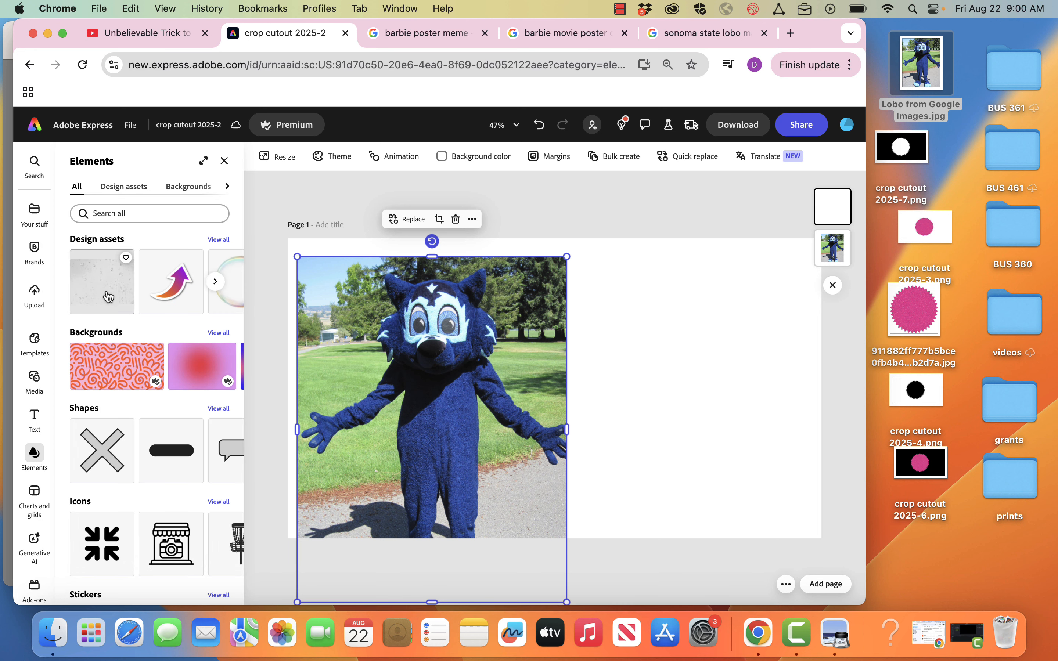
left_click(217, 411)
left_click_drag(102, 386, 480, 369)
left_click(497, 374)
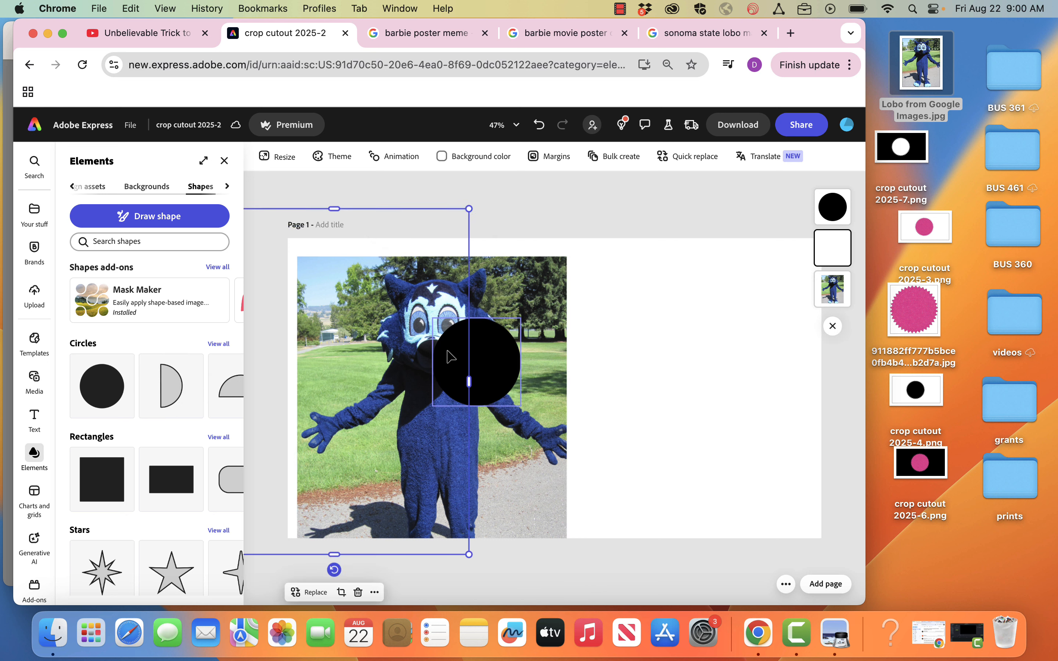
left_click_drag(490, 368, 437, 336)
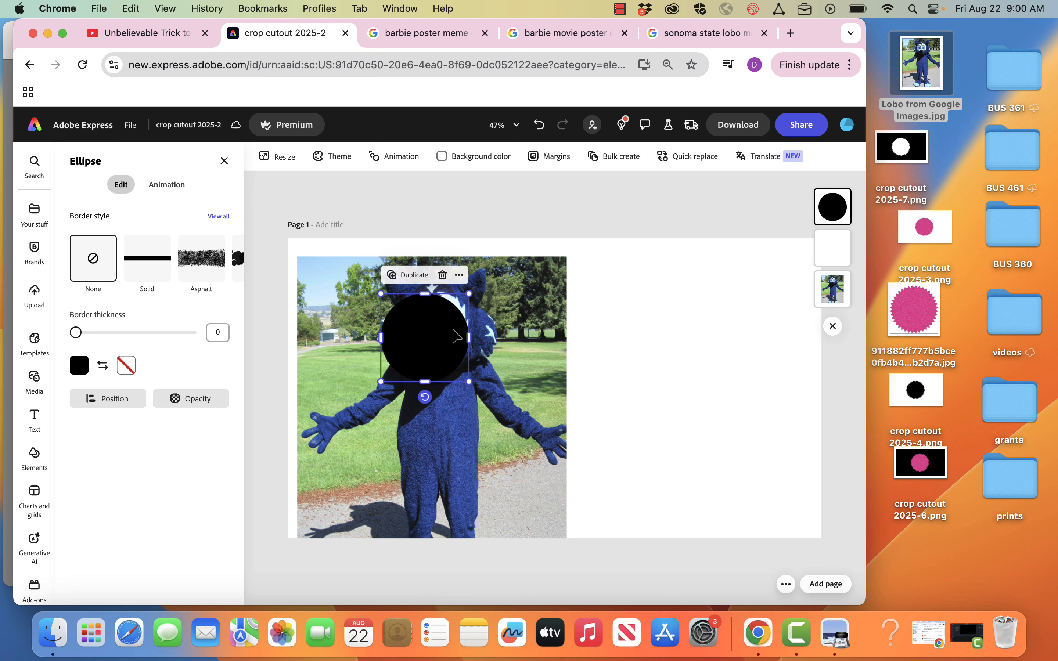
key("super+z")
left_click(852, 264)
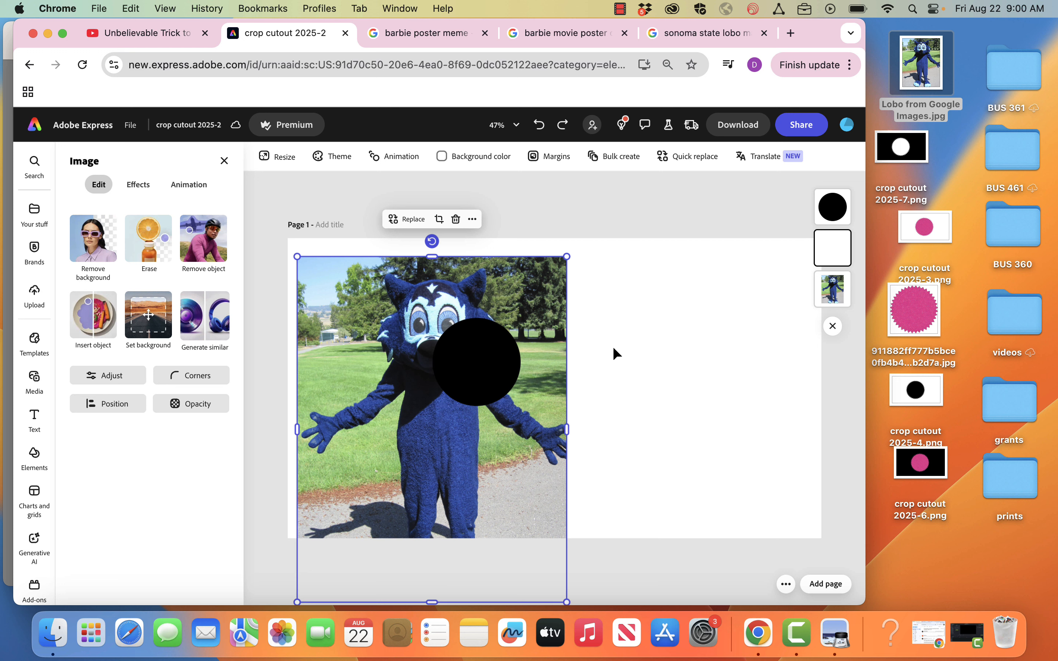
left_click(650, 352)
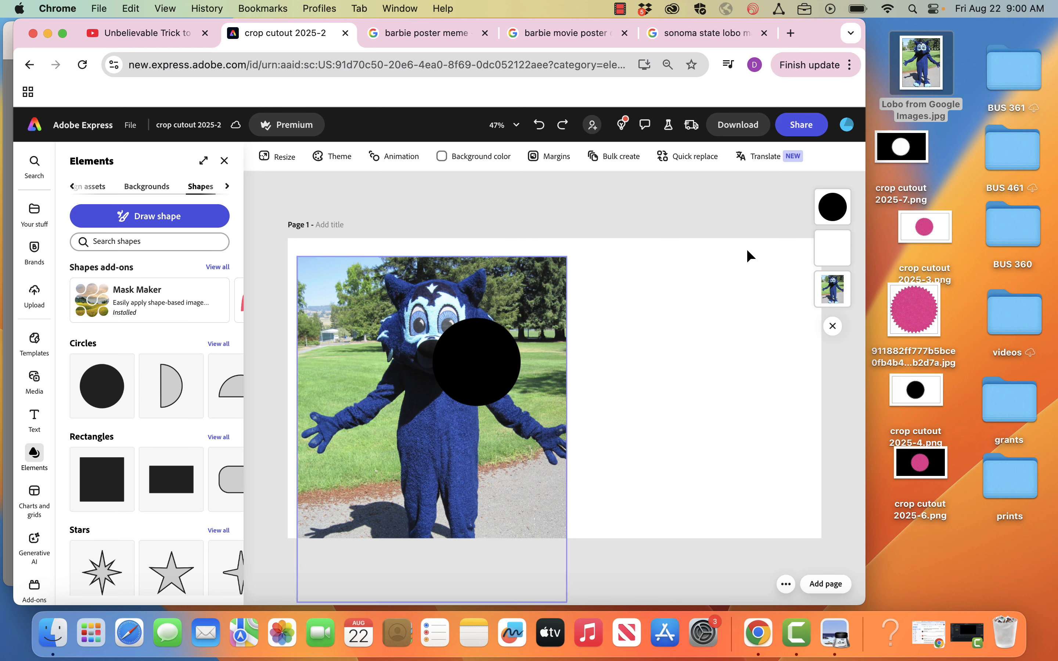
Center the black circle on the mascot and enlarge it to cover the face and upper body, leaving the ear tips outside.
left_click(840, 220)
left_click_drag(477, 369, 435, 341)
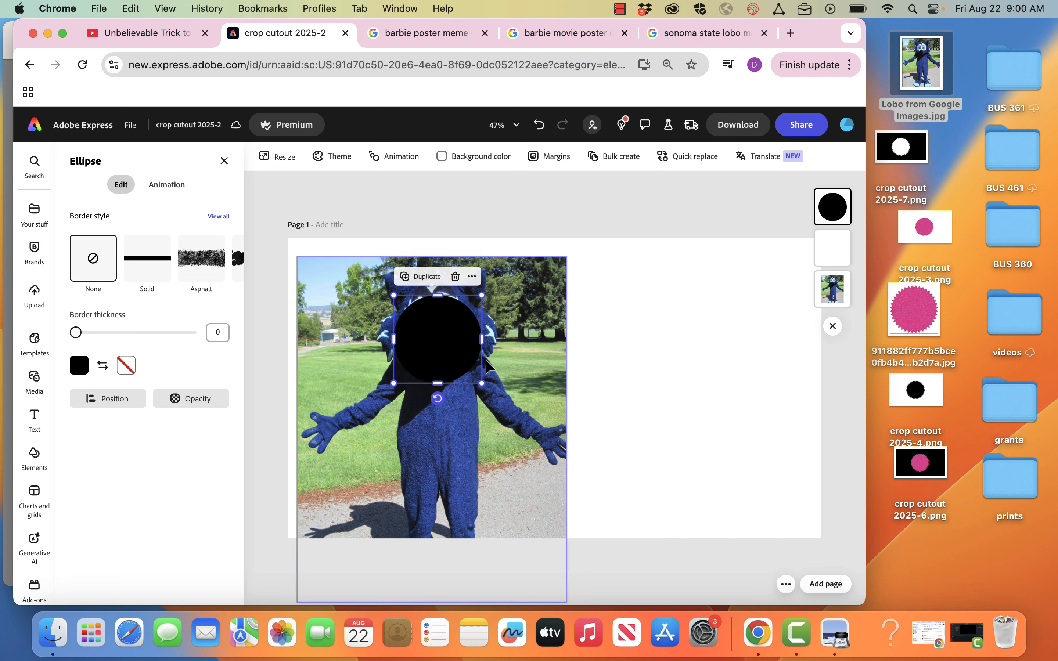
left_click_drag(483, 384, 506, 417)
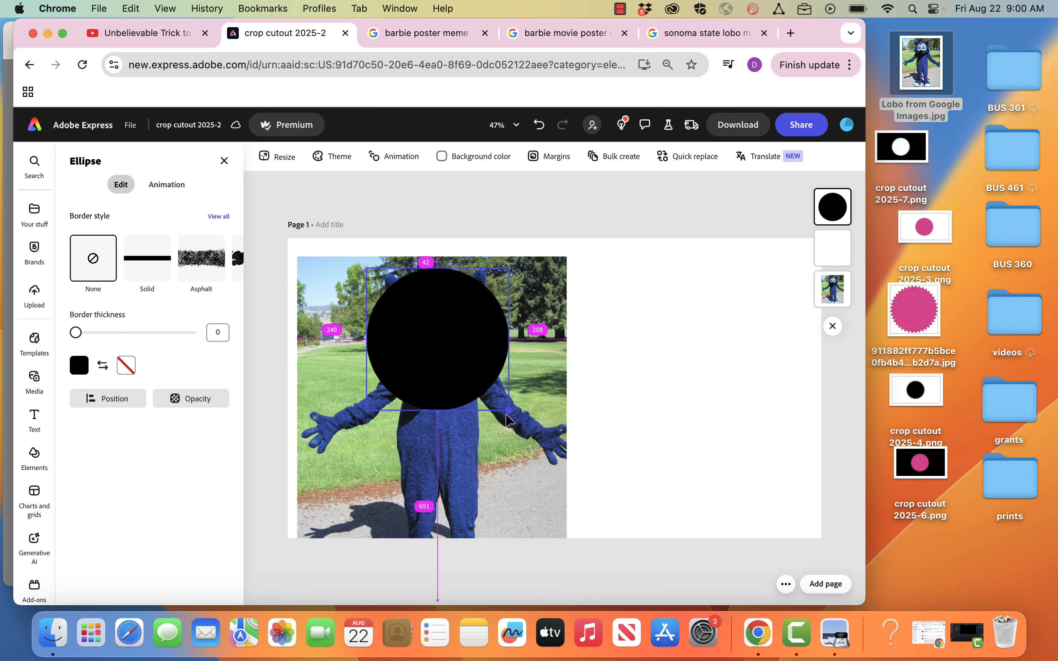
left_click_drag(506, 417, 524, 434)
left_click_drag(467, 358, 463, 377)
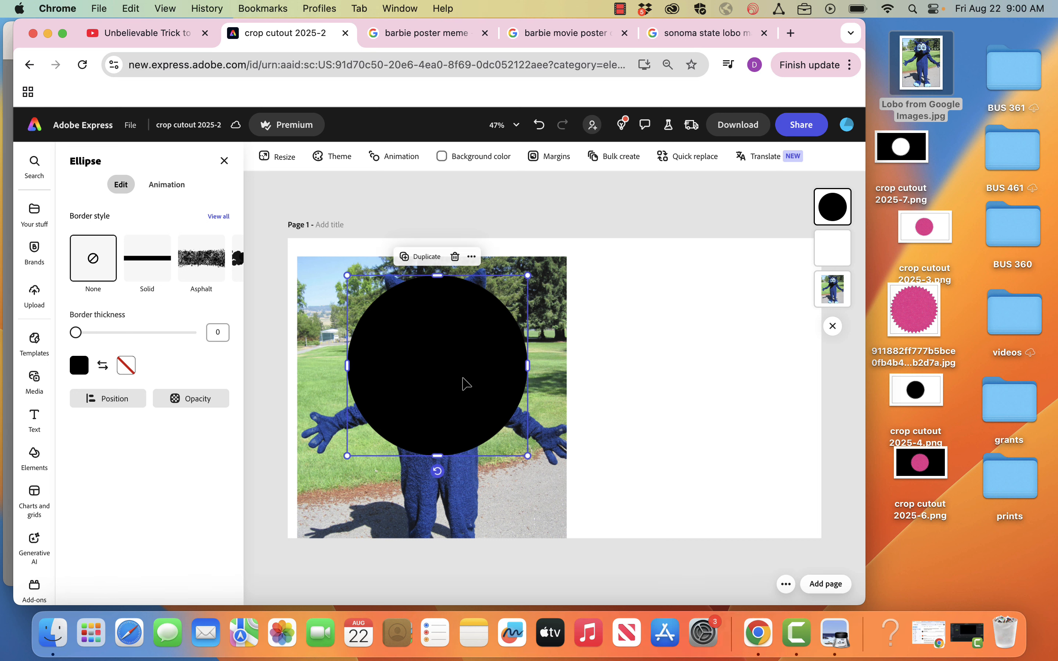
Move the circle layer beneath both mascot photos and set the visible photo's blend mode to Screen.
left_click_drag(832, 207, 842, 301)
left_click(844, 263)
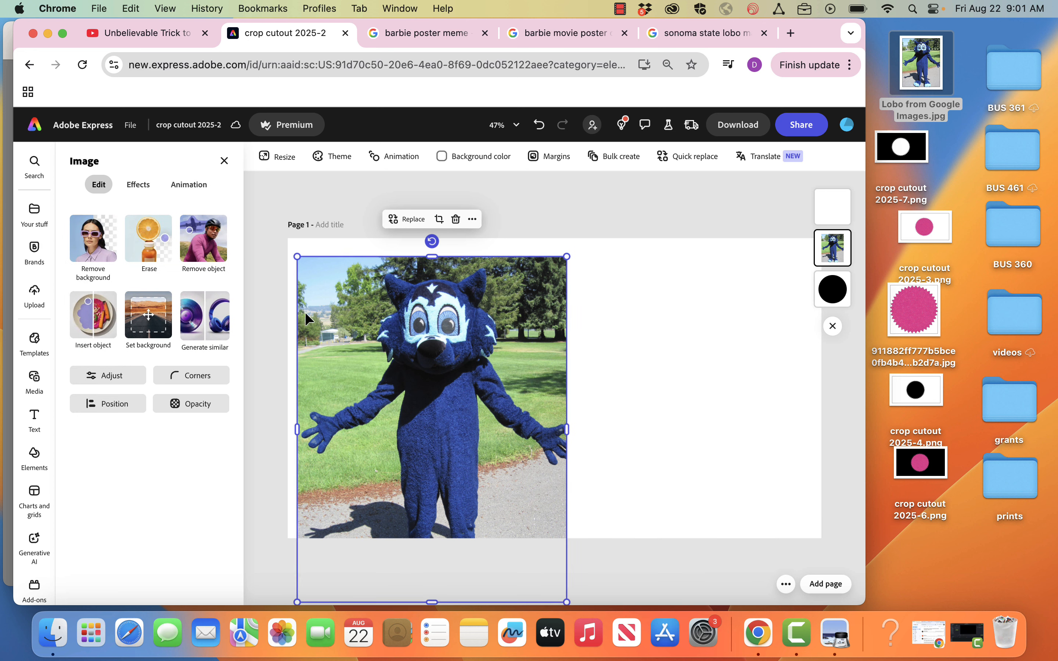
left_click(214, 411)
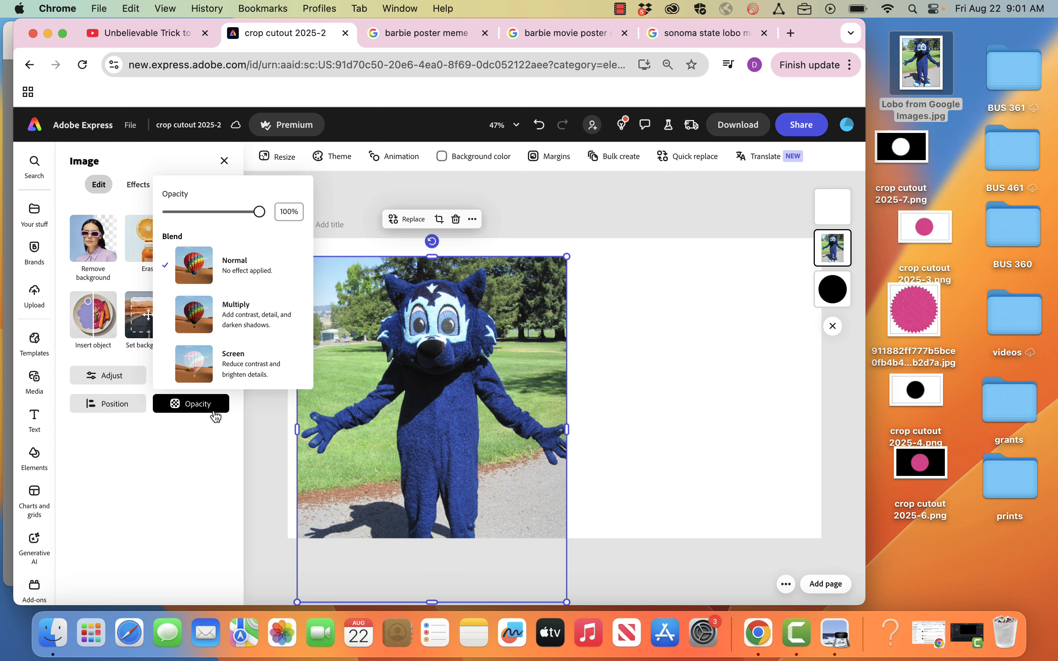
left_click(240, 370)
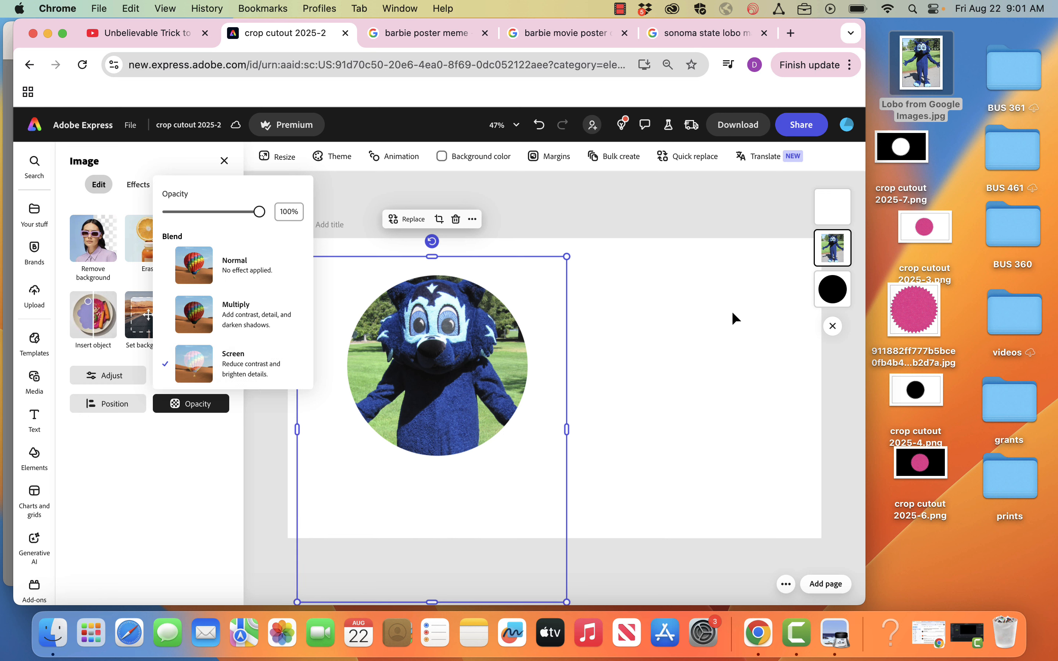
left_click(633, 331)
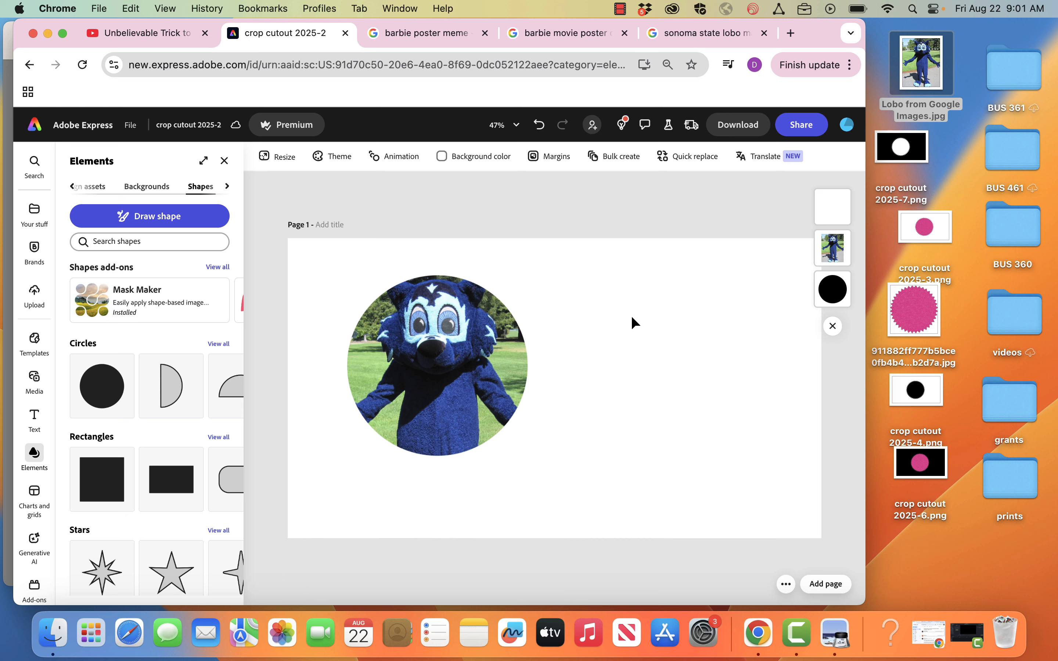
Fill the circle with white and set the page background color to black.
left_click(834, 293)
left_click(83, 369)
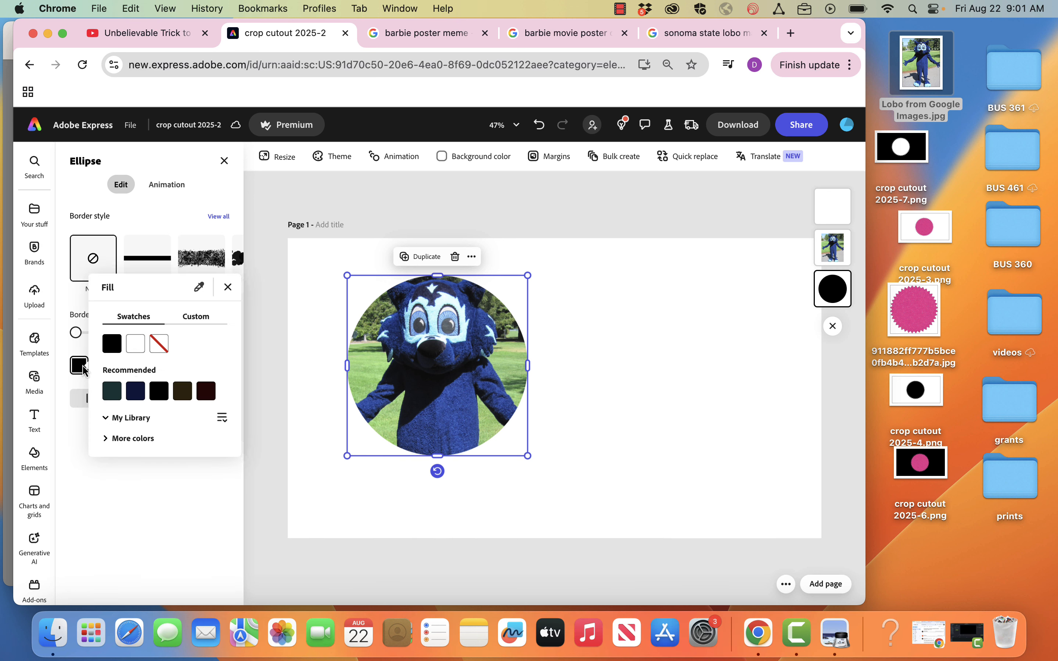
left_click(135, 330)
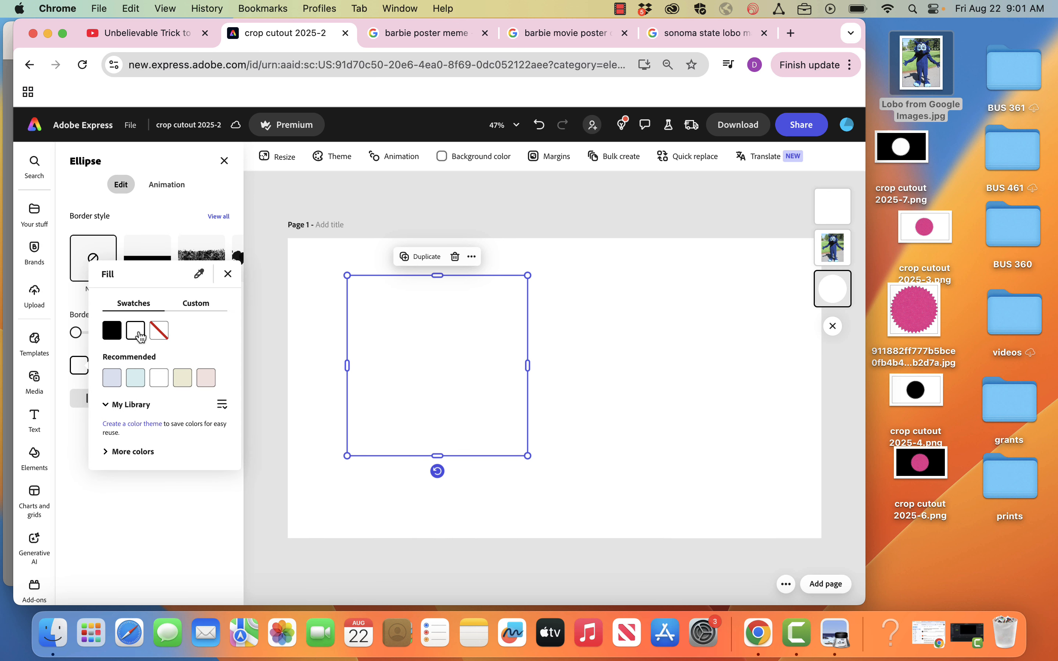
left_click(497, 301)
left_click(467, 158)
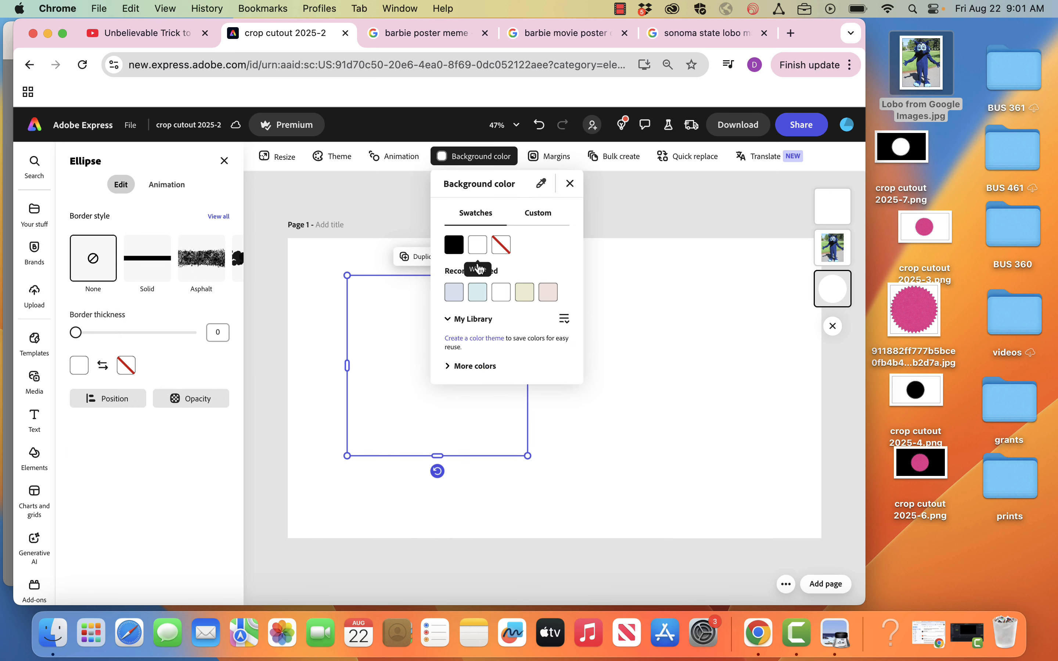
left_click(454, 246)
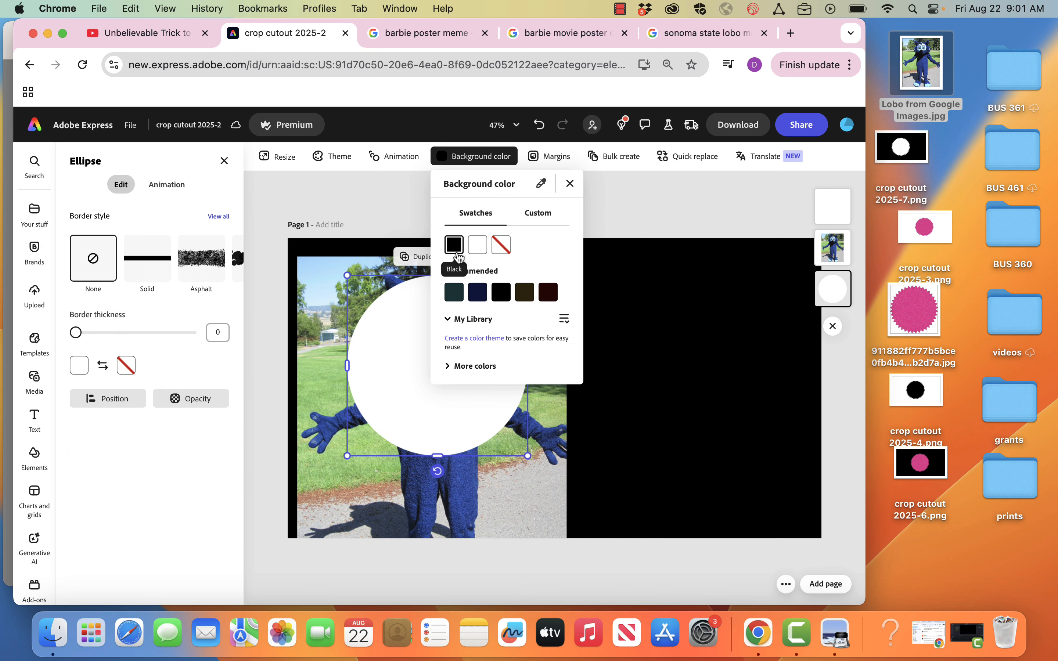
Set the blend mode of the middle mascot photo layer to Multiply.
left_click(844, 253)
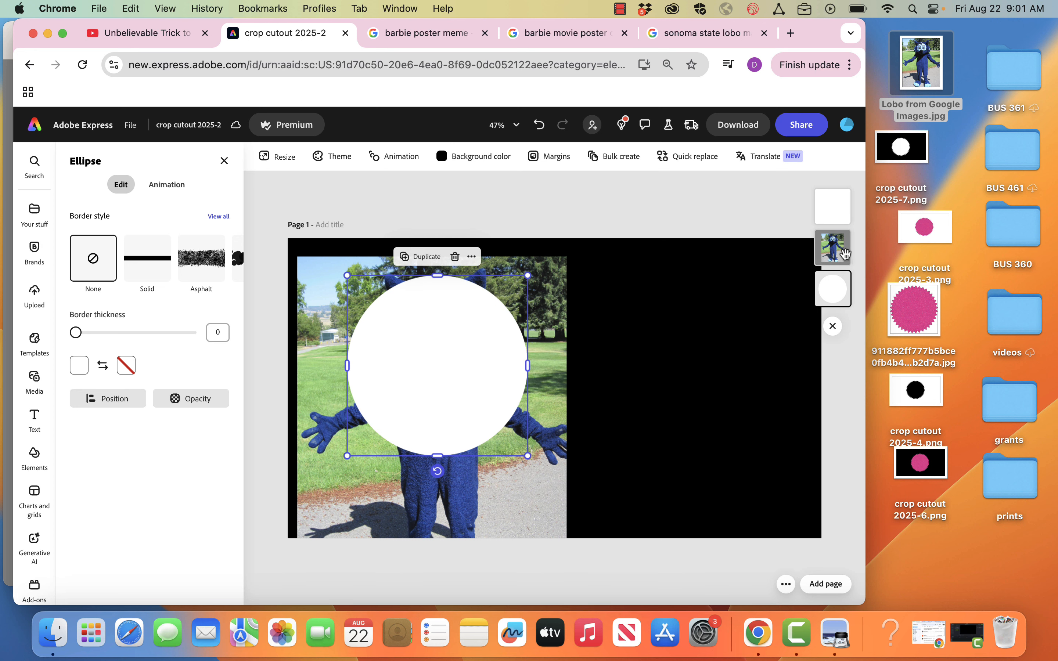
left_click(203, 404)
left_click(232, 335)
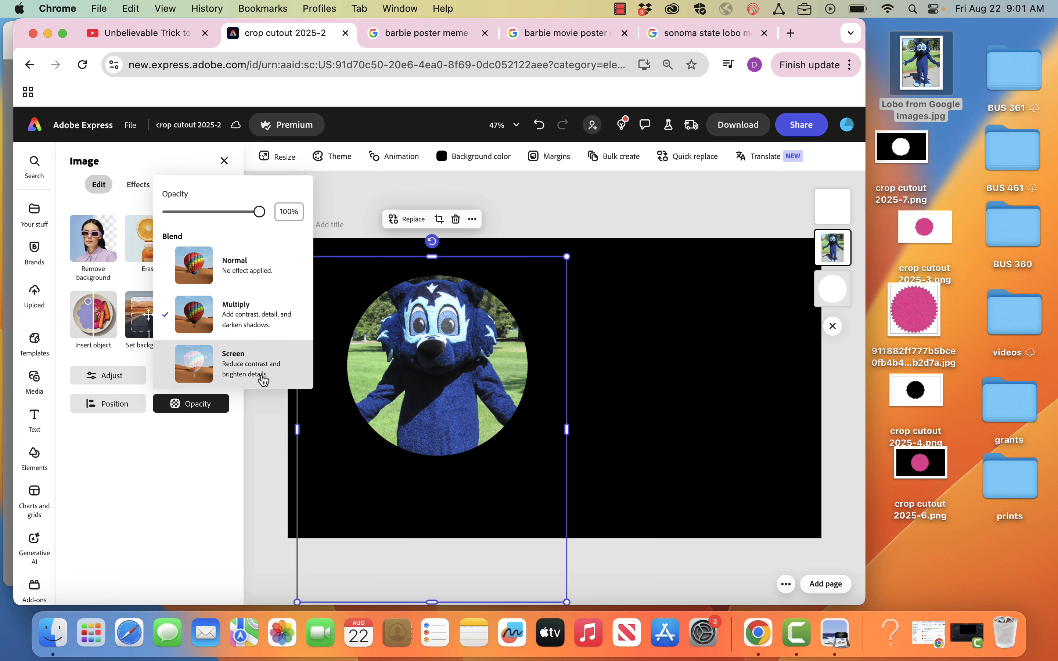
left_click(651, 383)
left_click(651, 383)
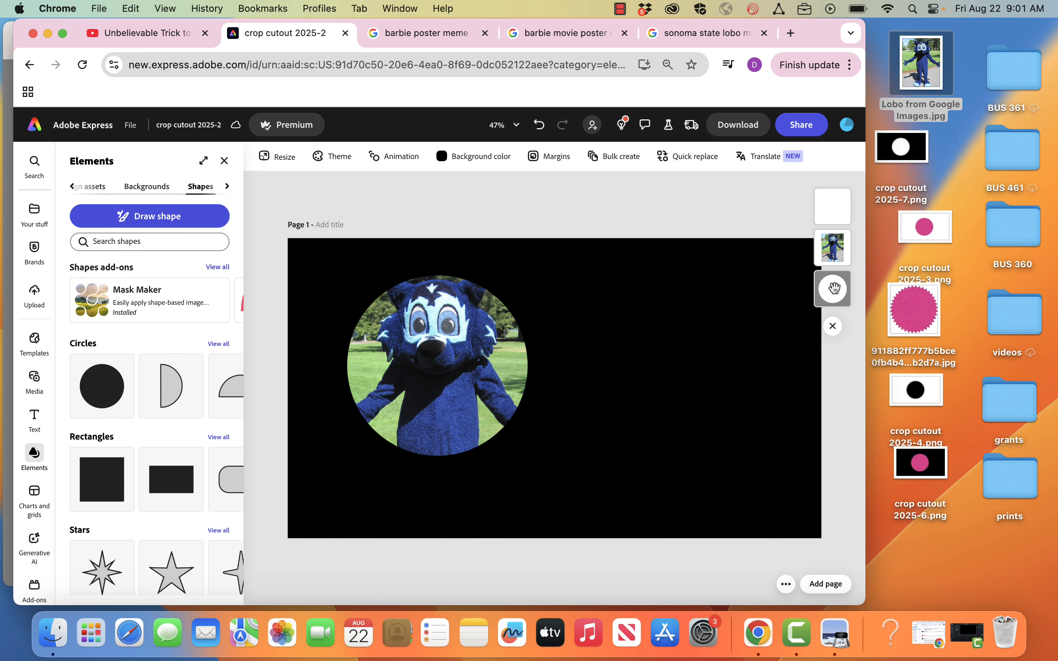
Set the page background color back to white and fill the circle with black.
left_click(461, 156)
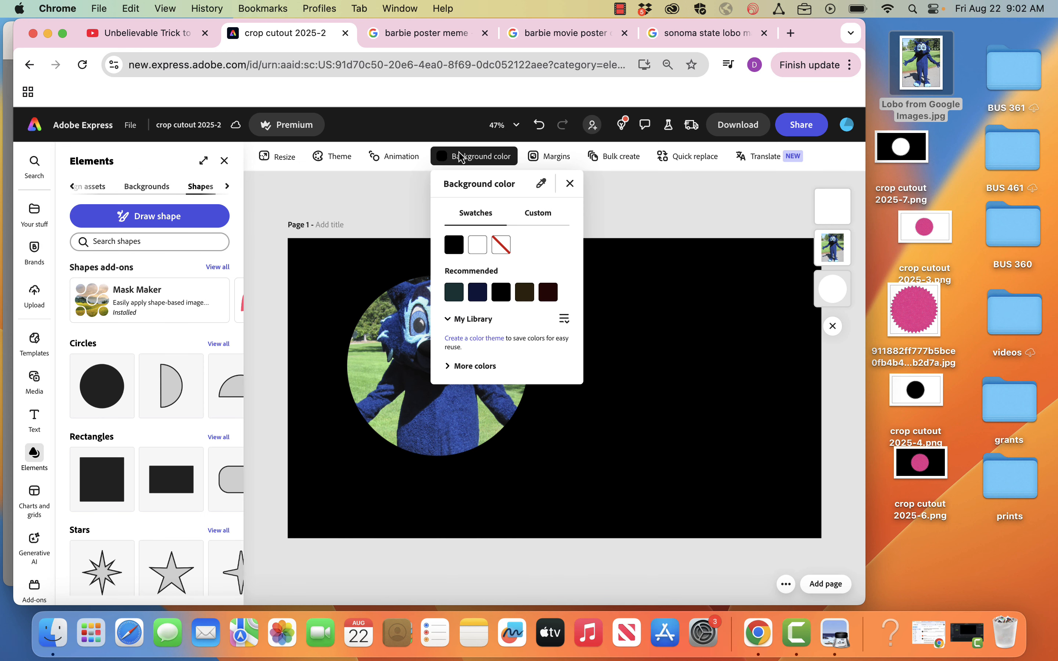
left_click(478, 244)
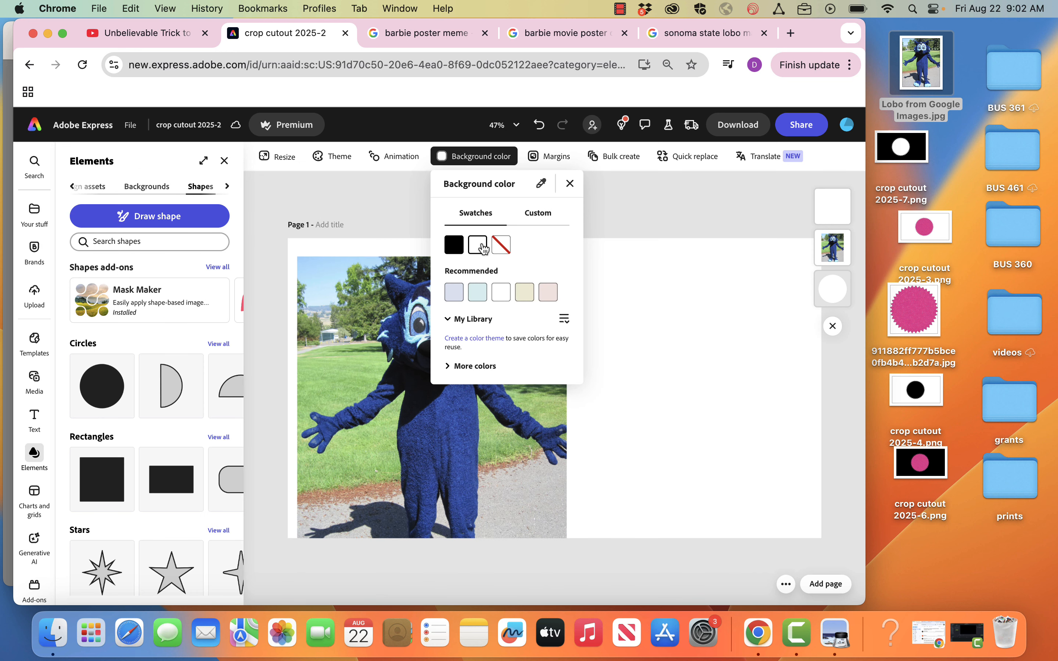
left_click(834, 291)
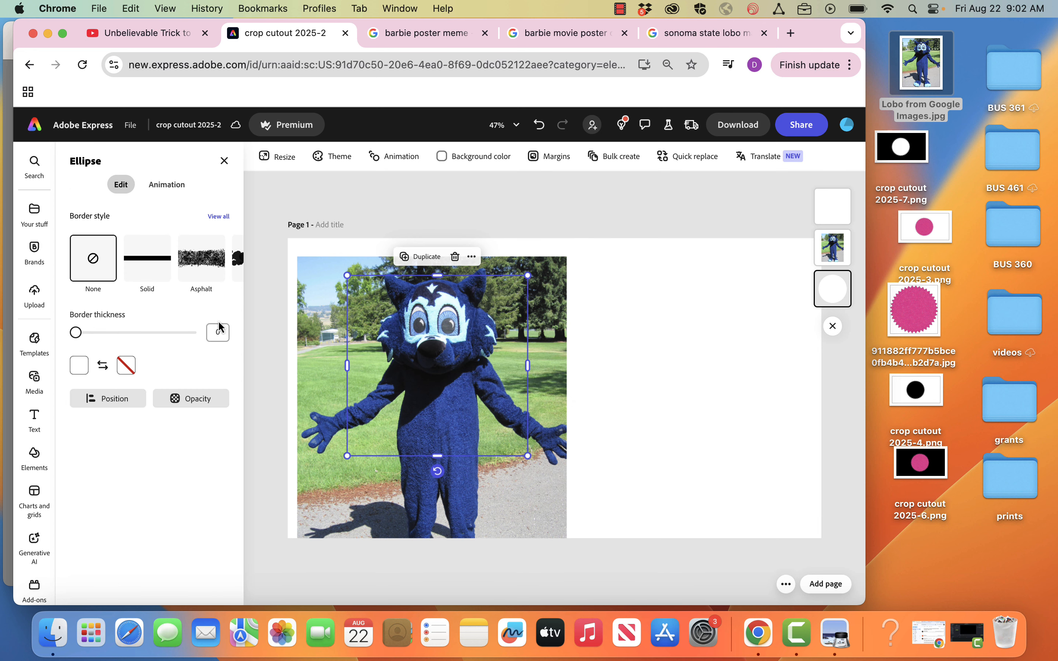
left_click(79, 365)
left_click(113, 333)
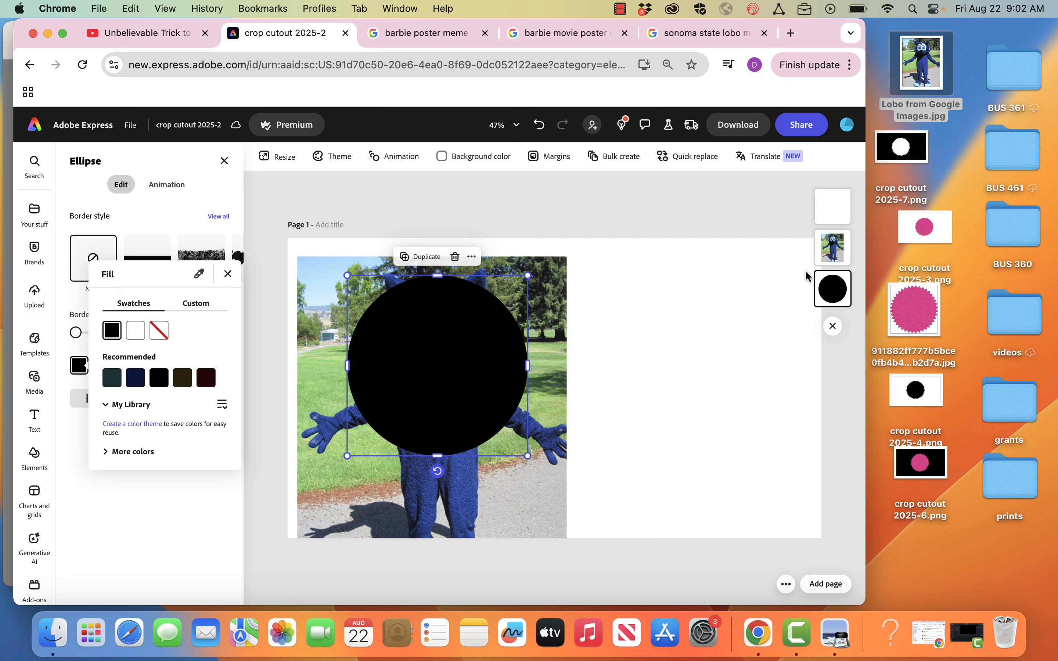
Switch the middle mascot photo layer's blend mode back to Screen.
left_click(831, 266)
left_click(832, 248)
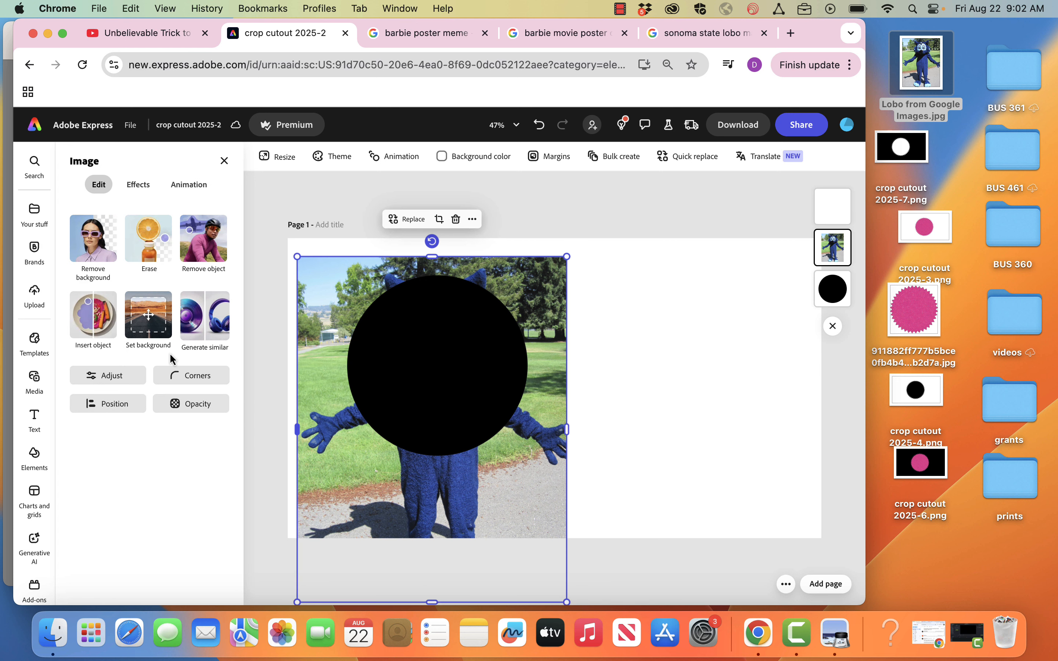
left_click(202, 409)
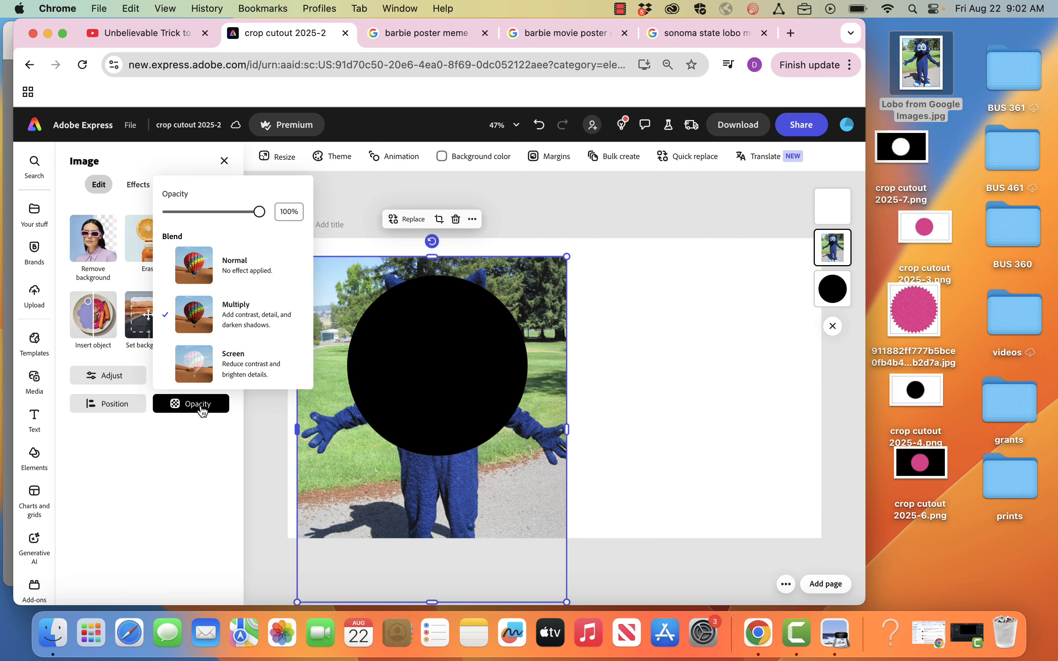
left_click(214, 374)
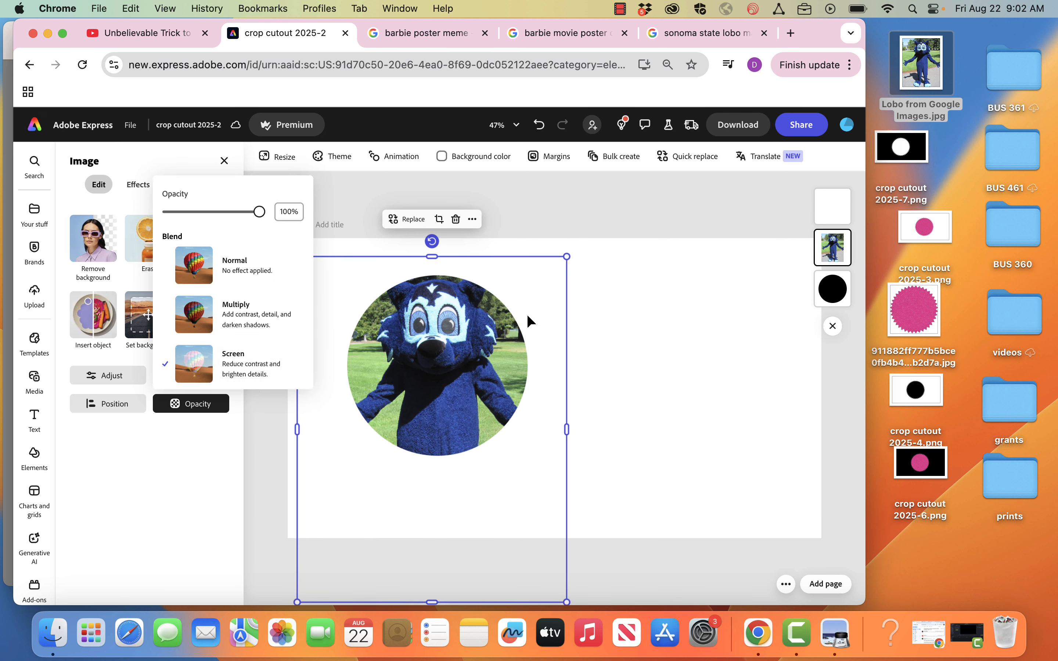
left_click(658, 339)
left_click(658, 339)
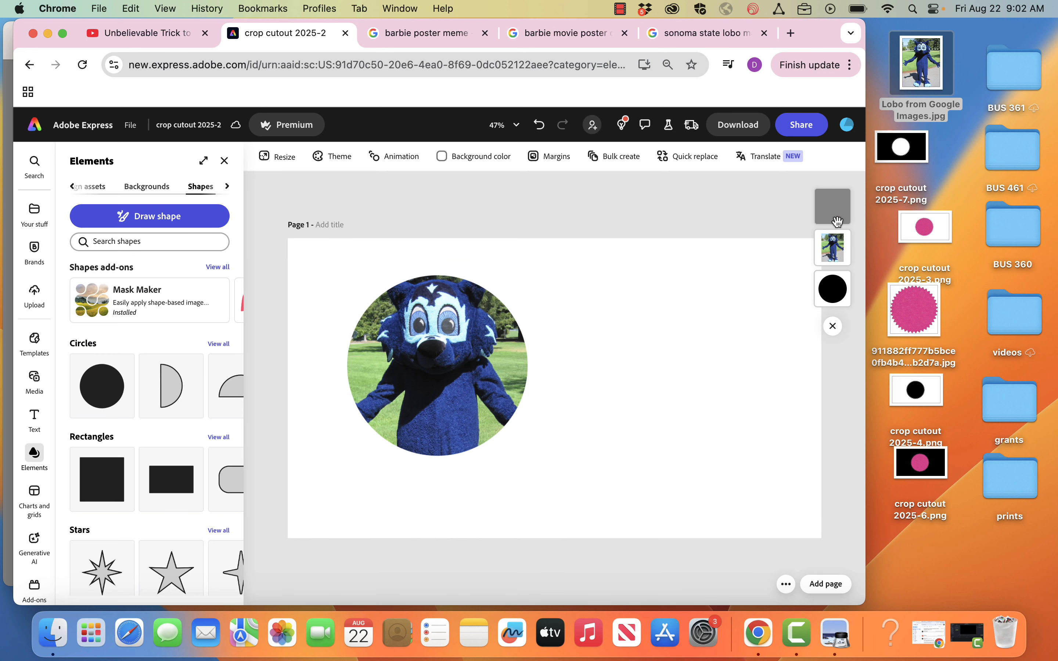
Set the uppermost mascot photo layer's opacity to 100% and remove its background.
left_click(837, 221)
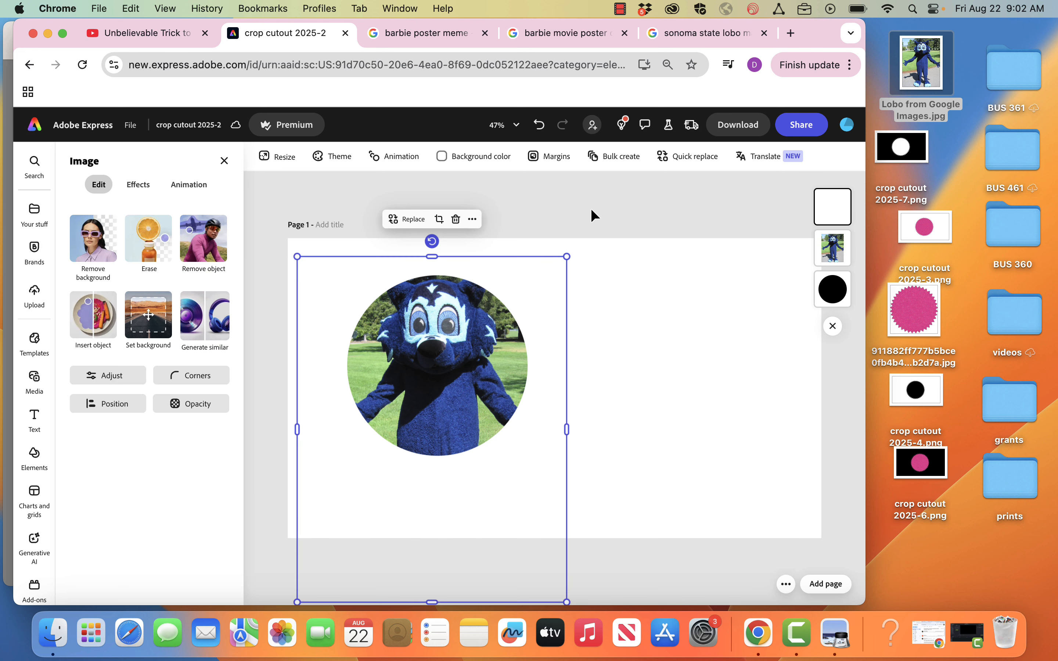
left_click(204, 409)
left_click_drag(163, 212, 297, 217)
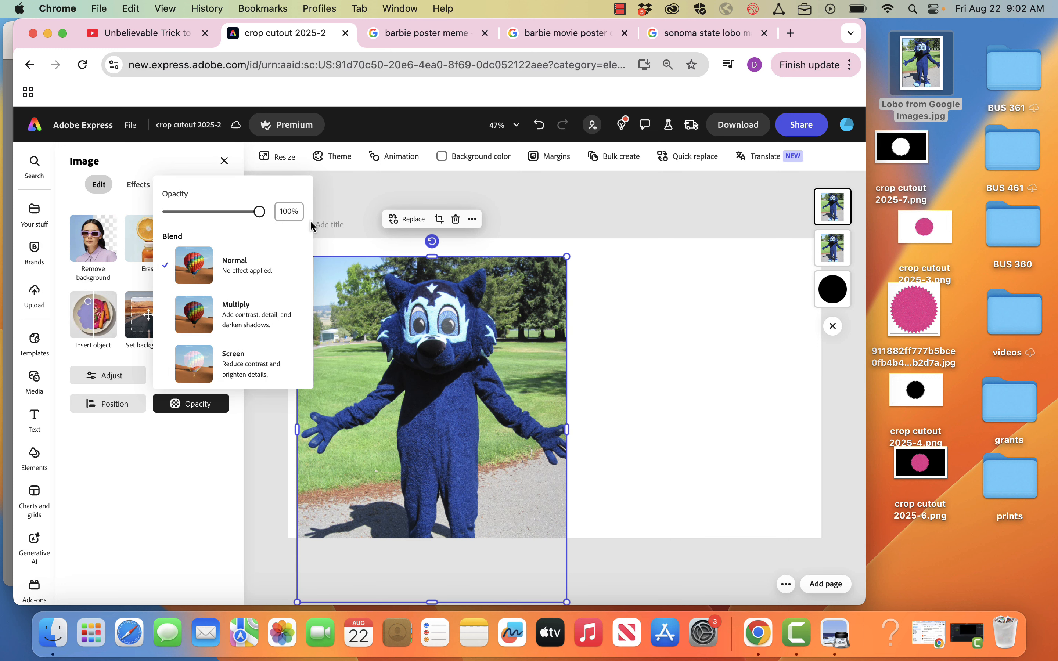
left_click(684, 393)
left_click(685, 393)
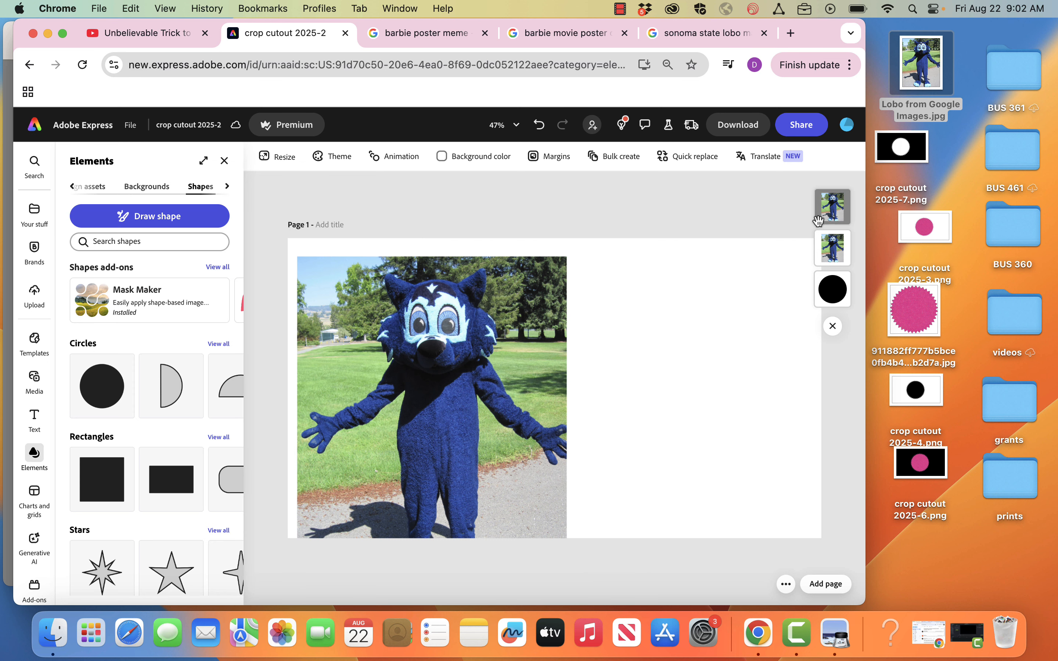
left_click(835, 218)
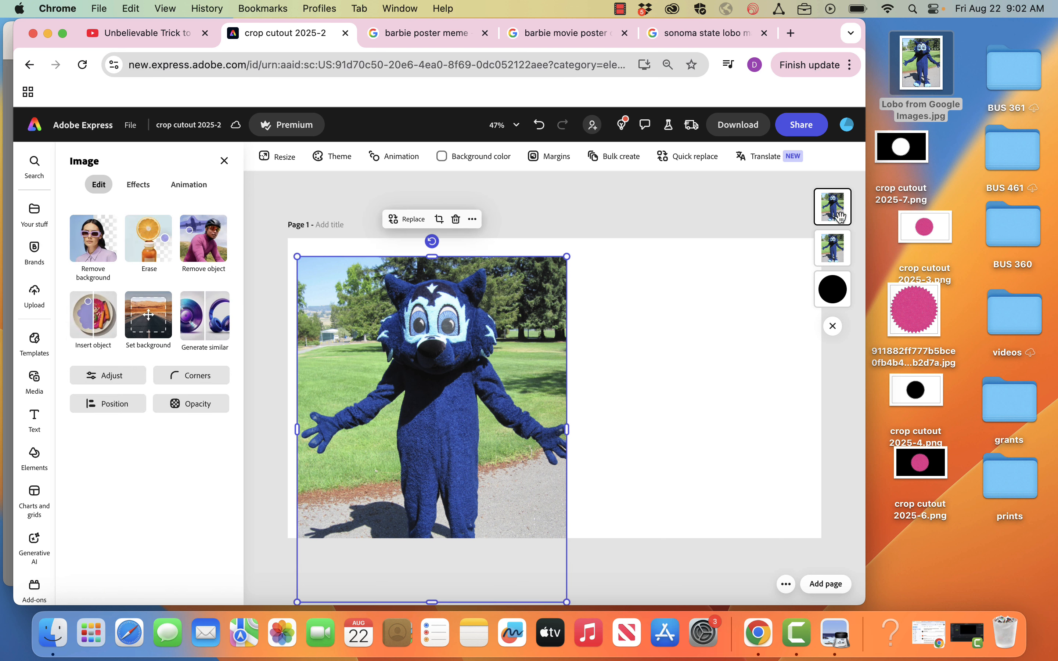
left_click(110, 241)
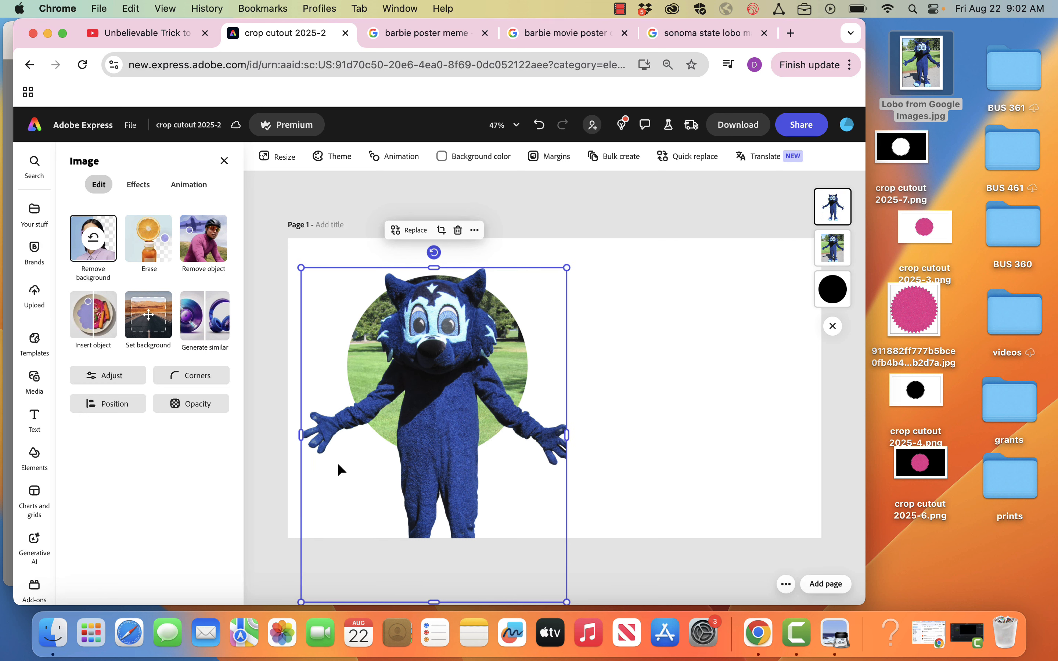
Erase the mascot's legs below the circle from the cutout using the Circle brush at size 200.
left_click(157, 261)
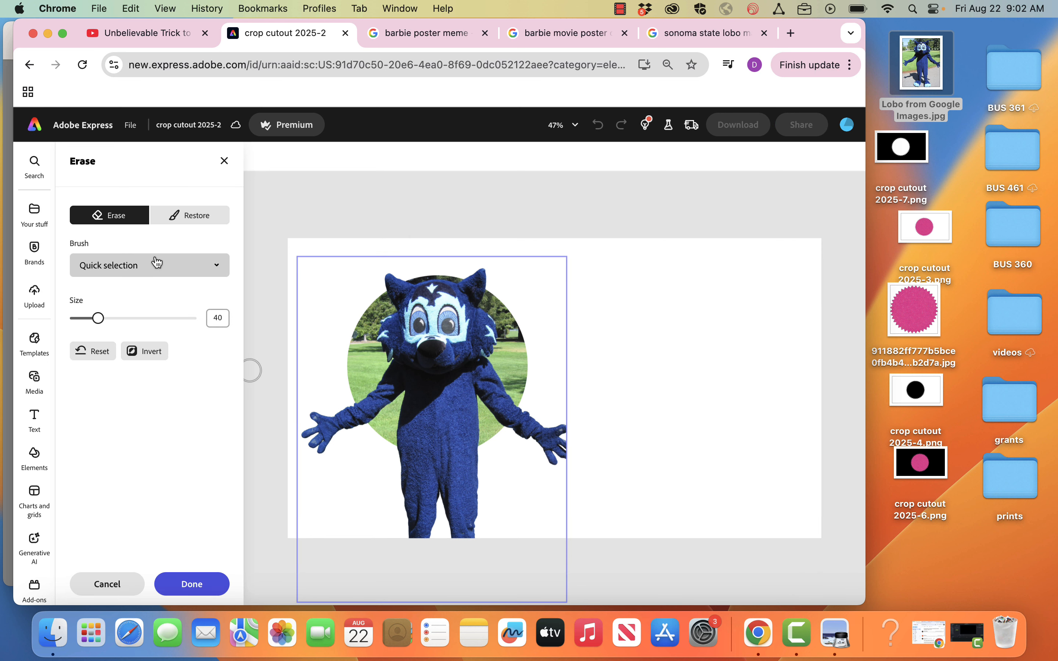
left_click(158, 263)
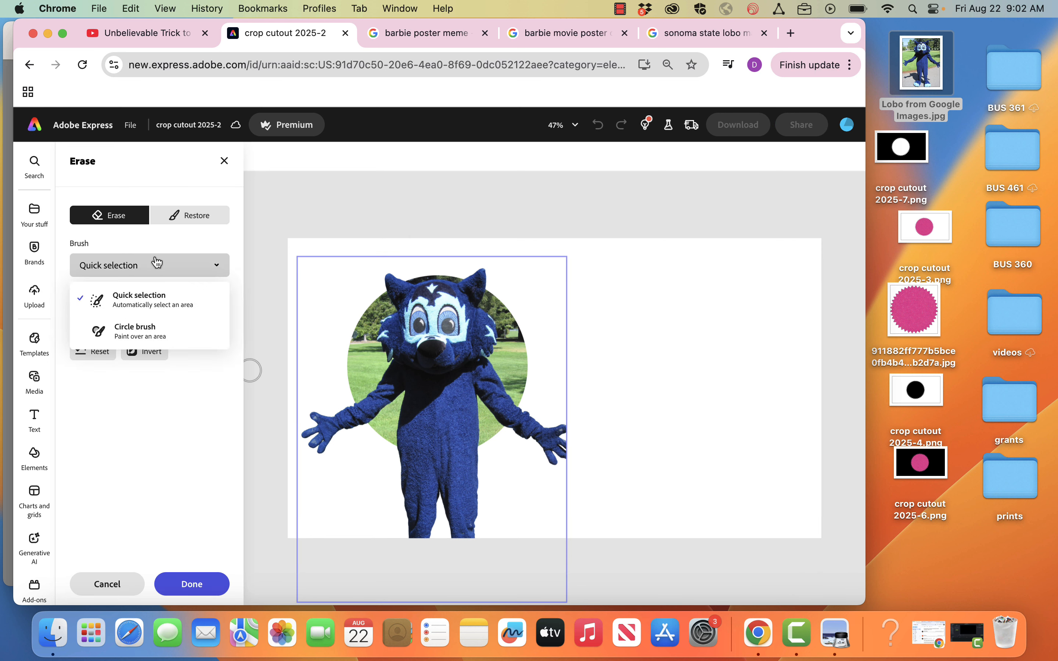
left_click(146, 340)
left_click_drag(110, 324, 202, 323)
mouse_move(409, 487)
left_mouse_down()
mouse_move(477, 494)
mouse_move(383, 549)
mouse_move(487, 558)
mouse_move(524, 542)
left_mouse_up()
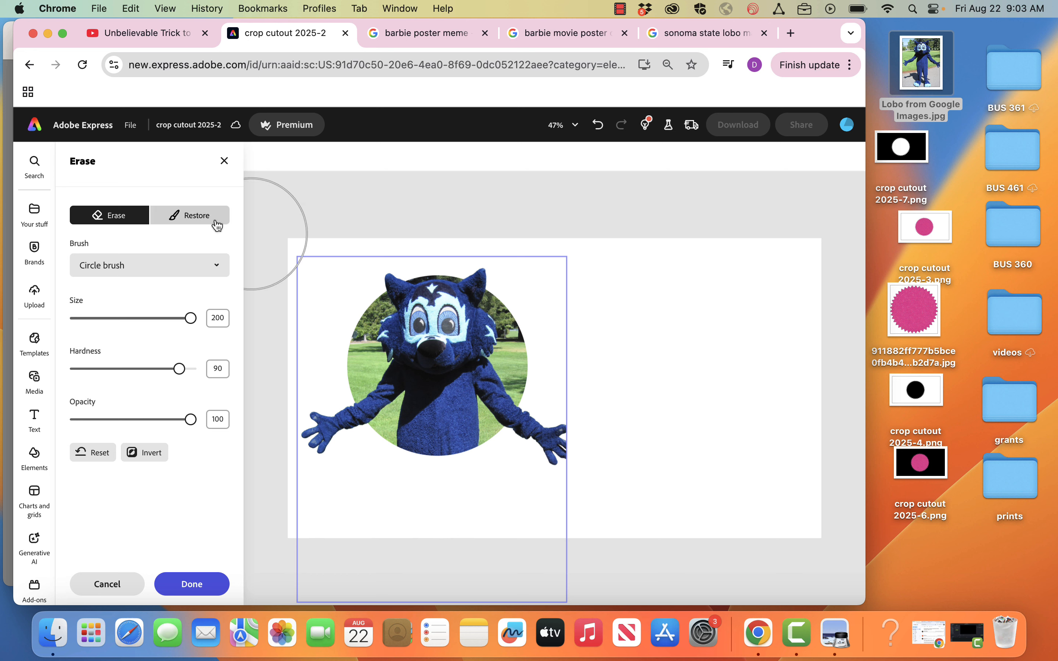
Apply the erasure to the mascot cutout and download the design as a PNG.
left_click(194, 584)
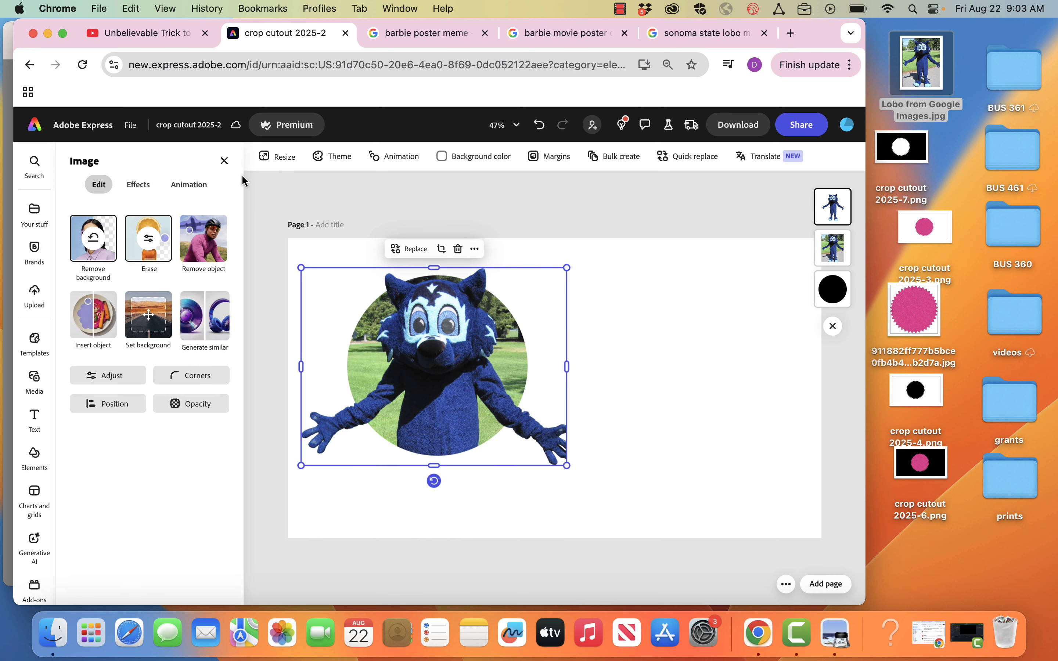
key("Escape")
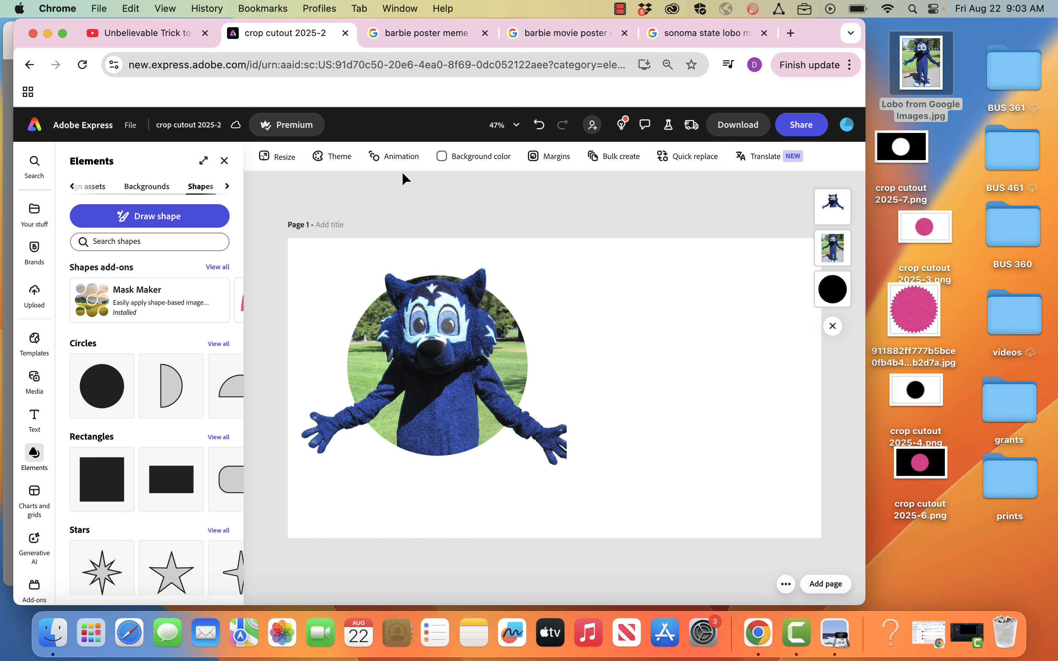
left_click(760, 127)
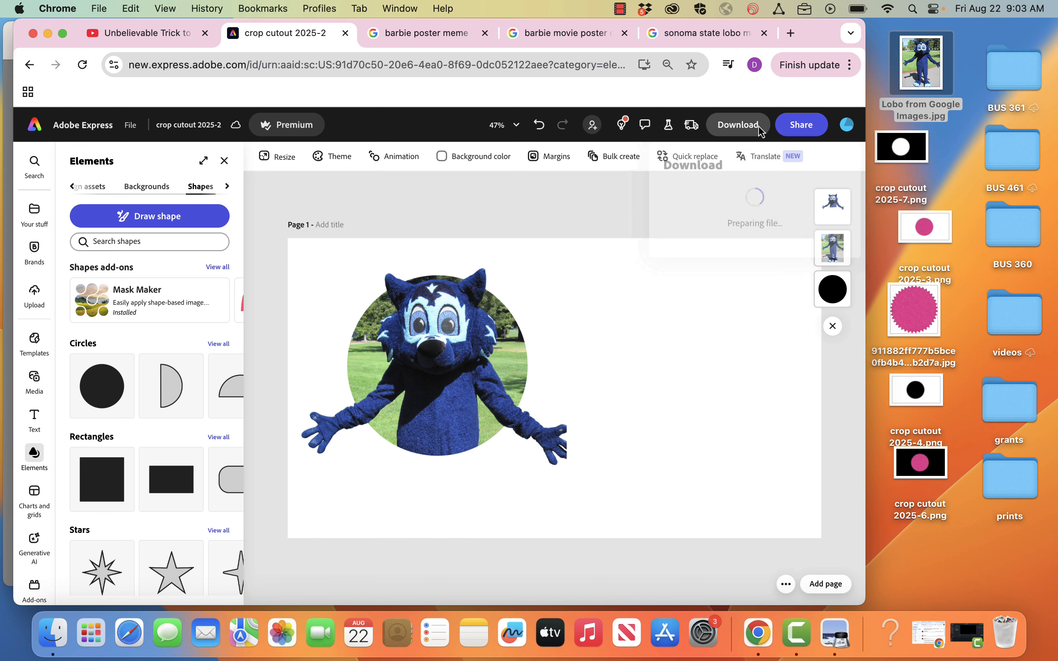
left_click(734, 322)
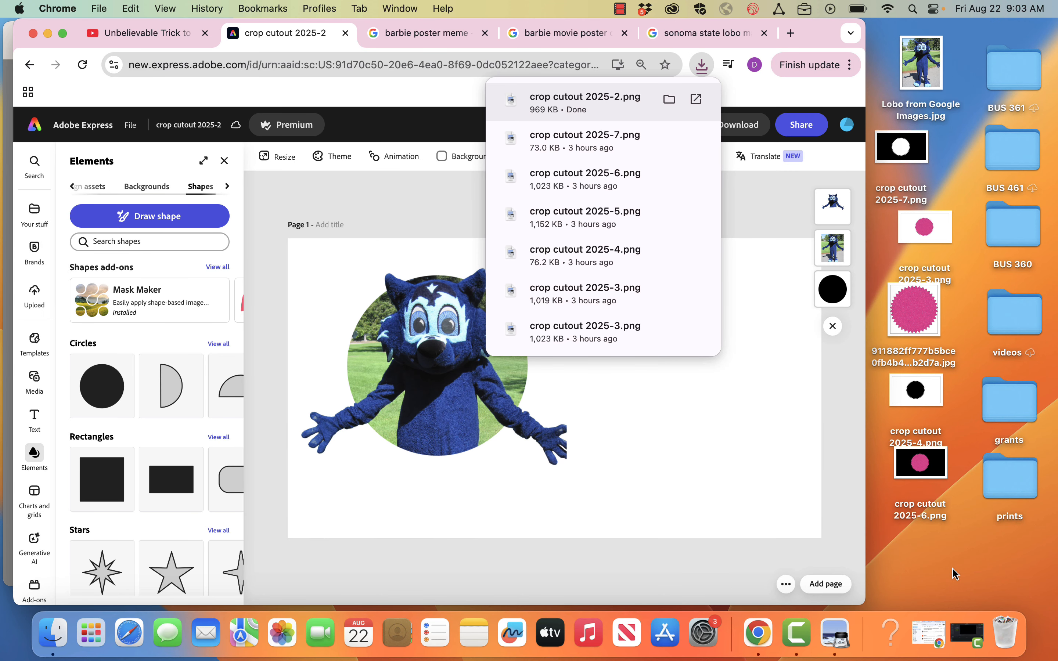
Place the downloaded crop cutout image over a new blank second page and remove the image's background.
left_click(836, 591)
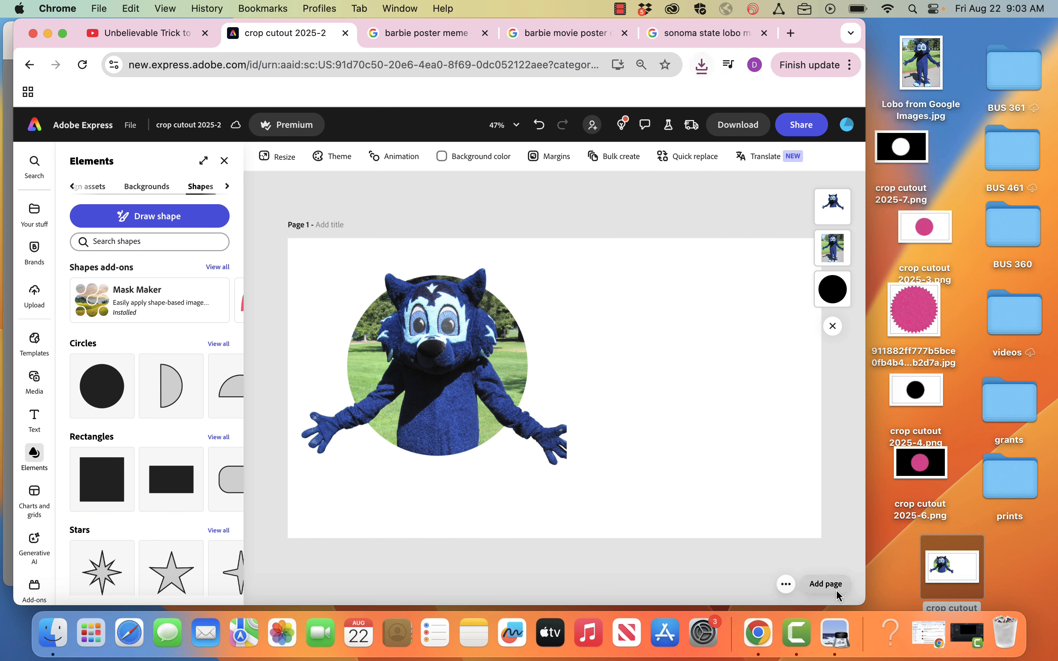
left_click(825, 541)
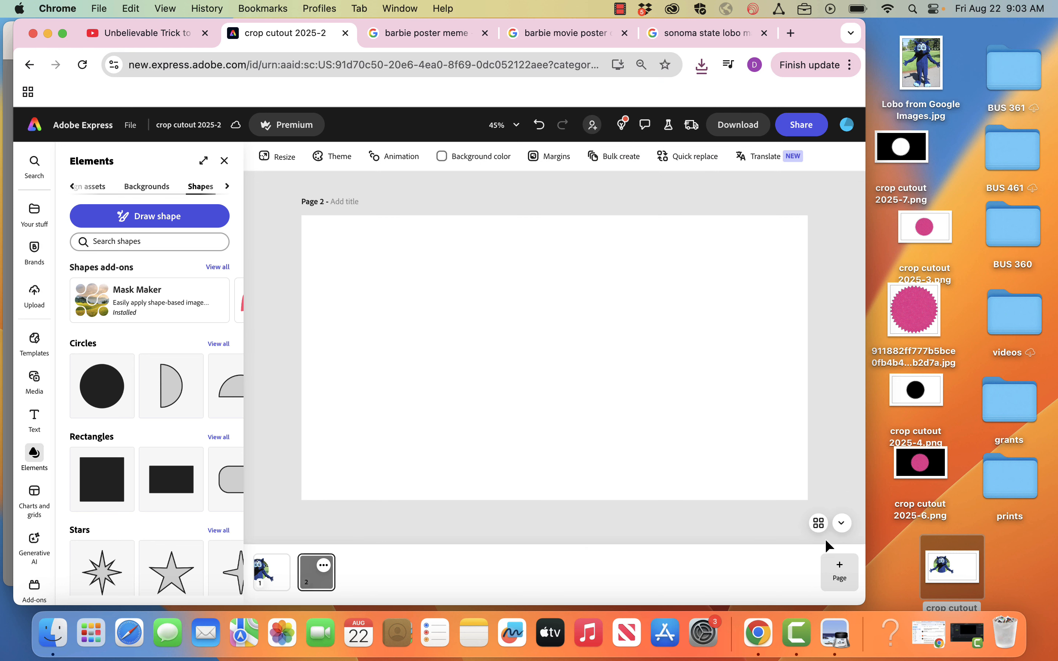
left_click_drag(945, 573, 547, 332)
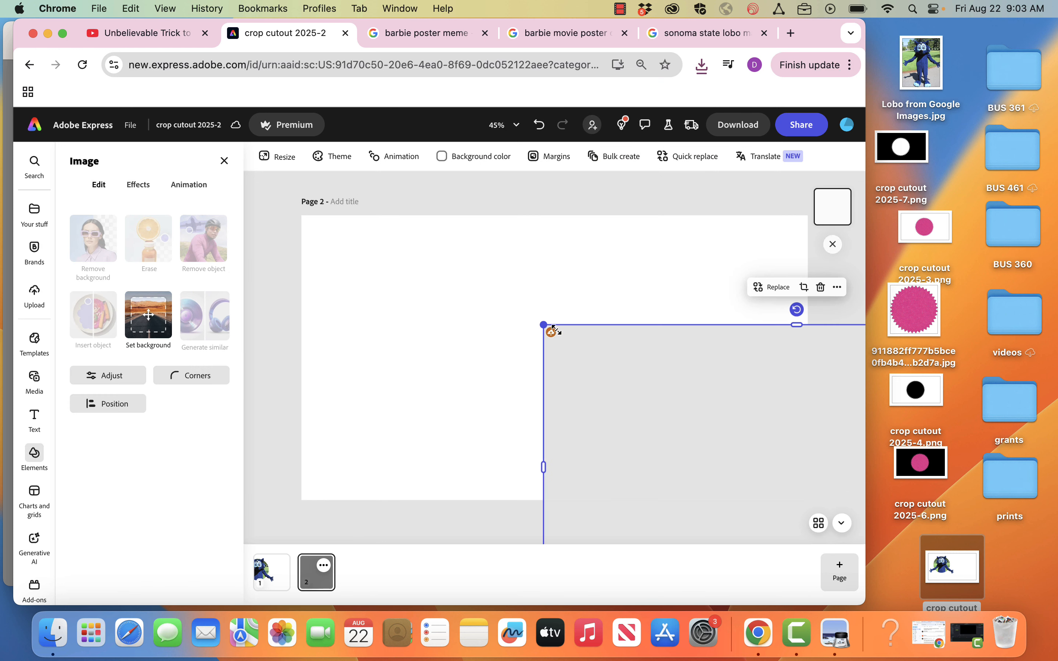
left_click_drag(656, 408, 420, 299)
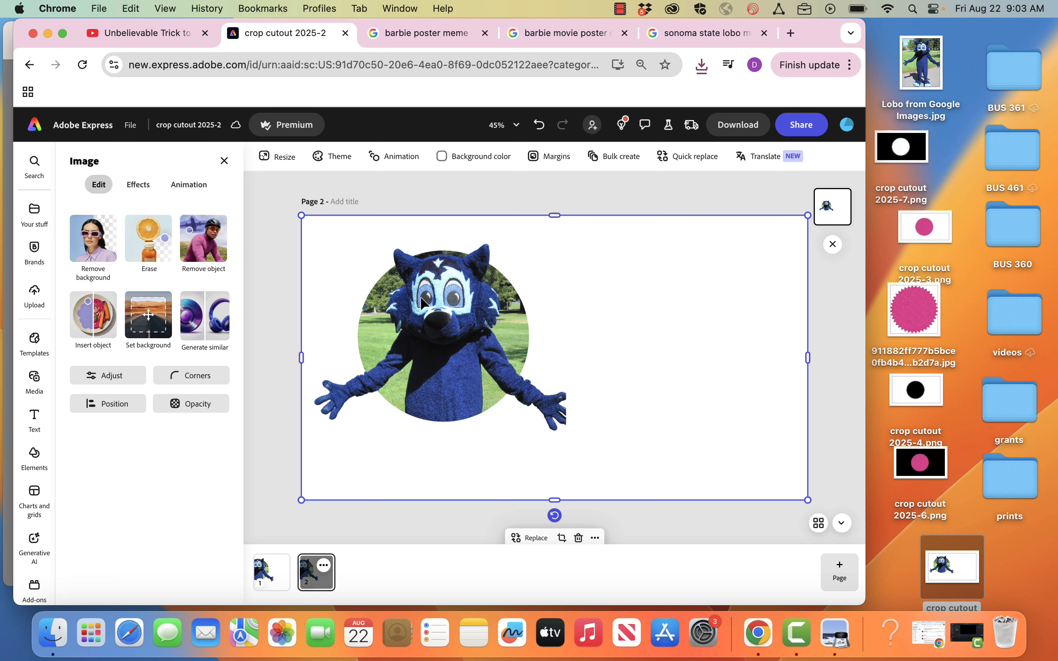
left_click(100, 241)
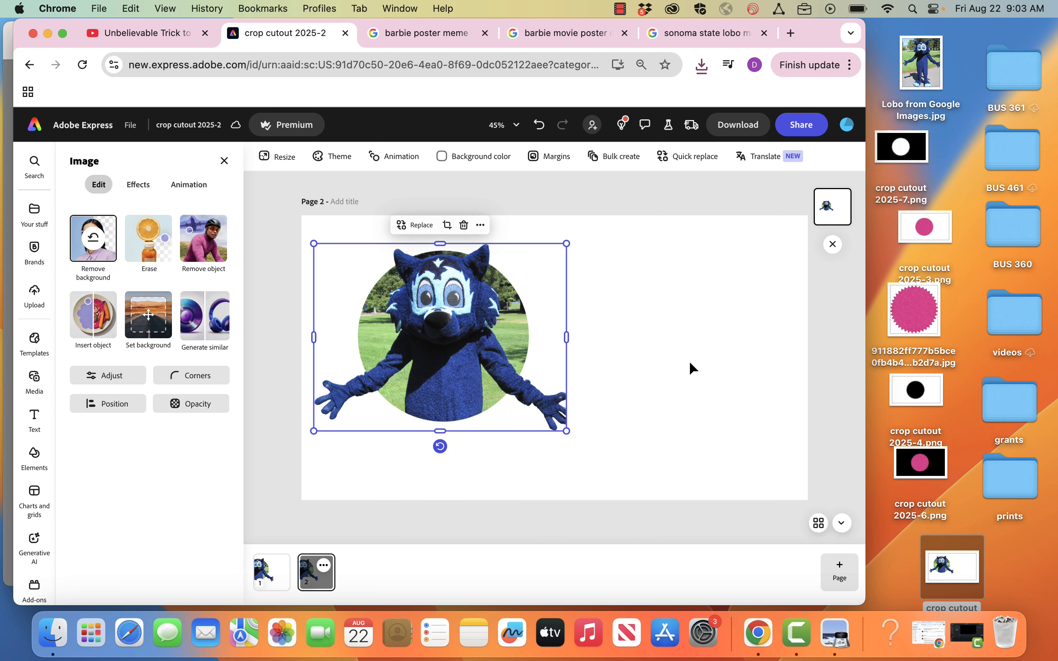
left_click(473, 157)
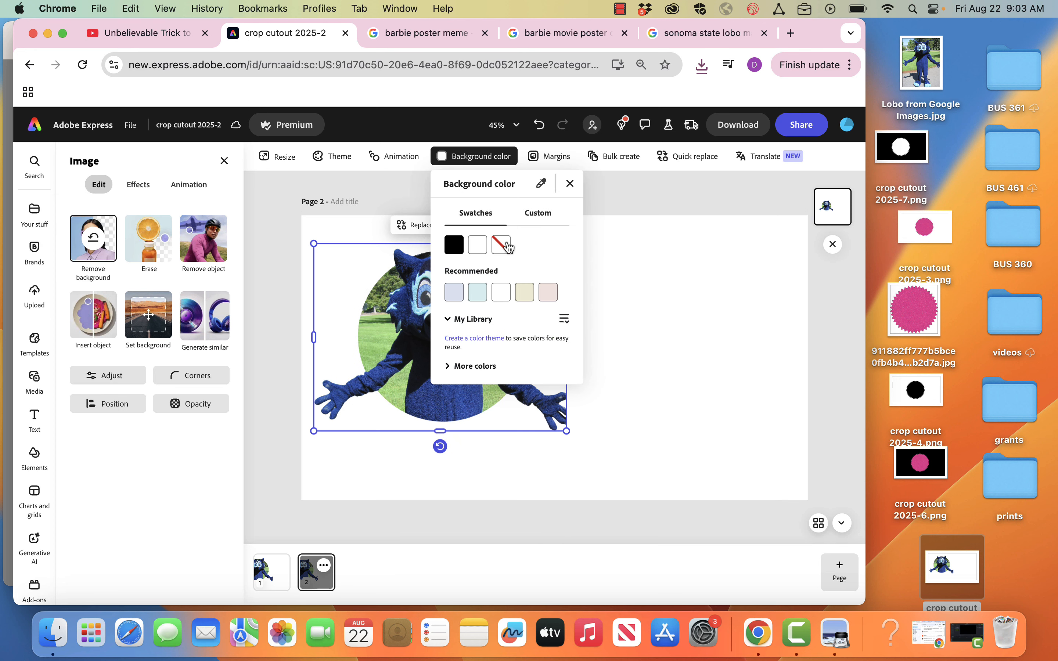
left_click(501, 246)
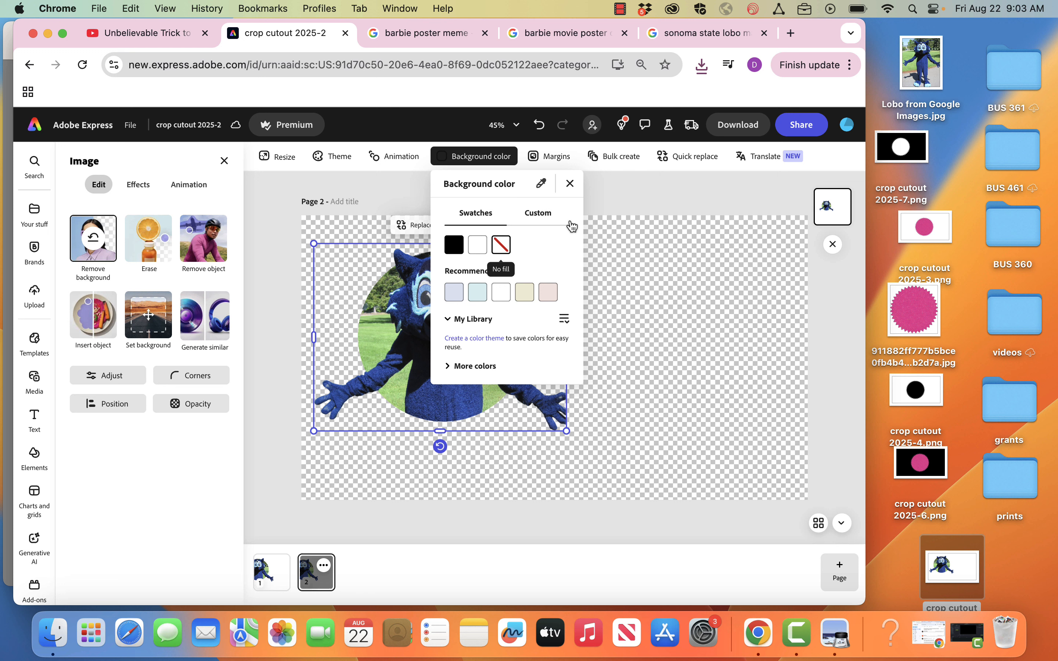
left_click(631, 198)
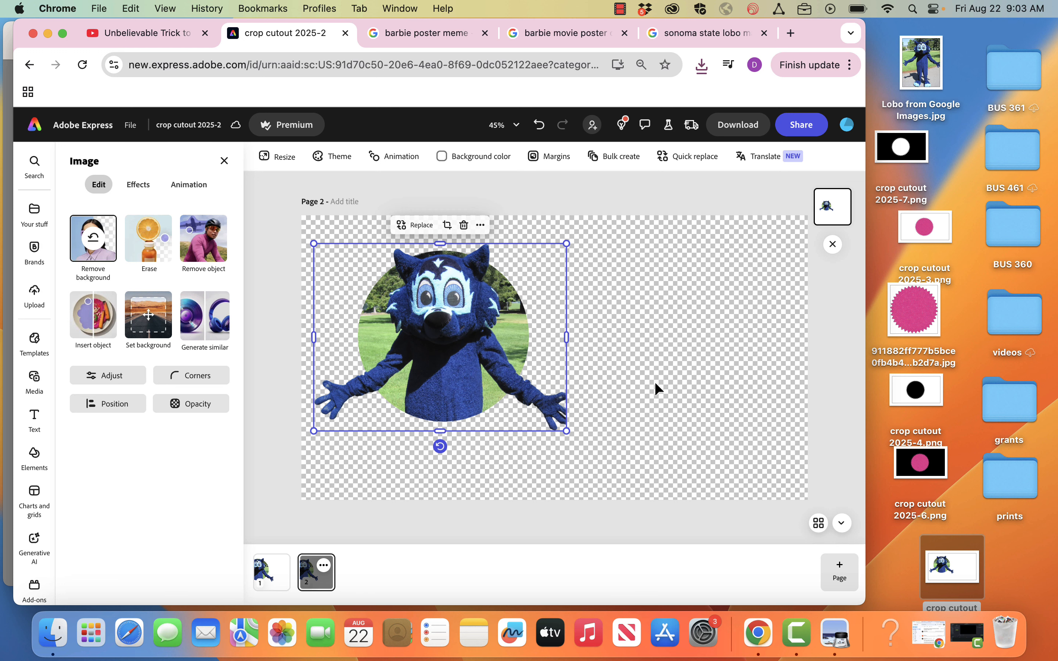
key("super+z")
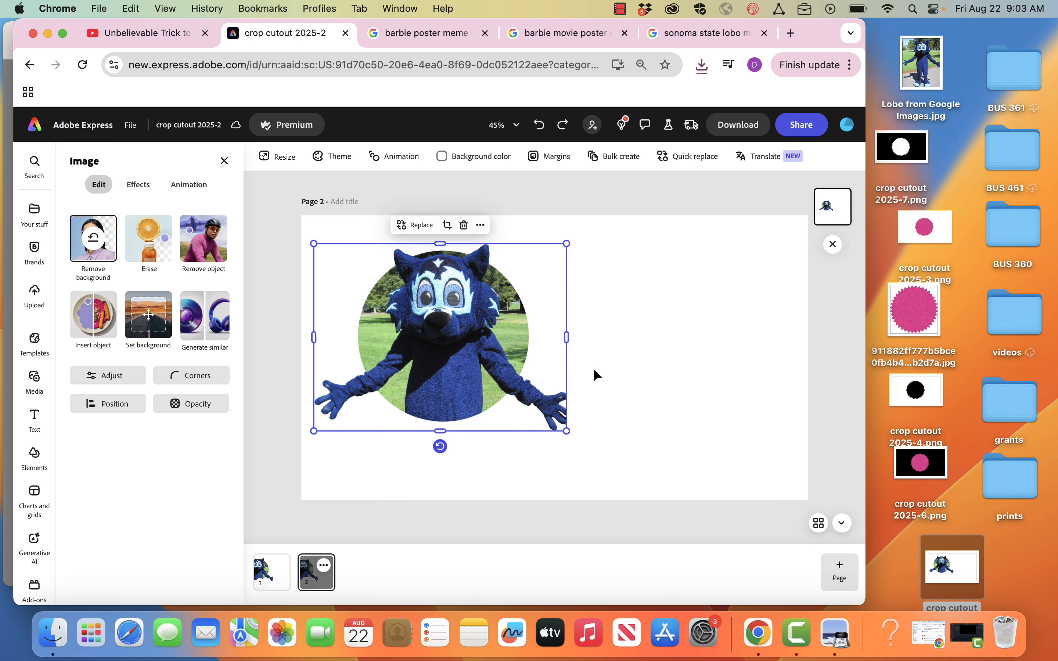
Erase in the empty area beside the mascot cutout using the Quick selection brush at size 40, and apply it.
left_click(152, 239)
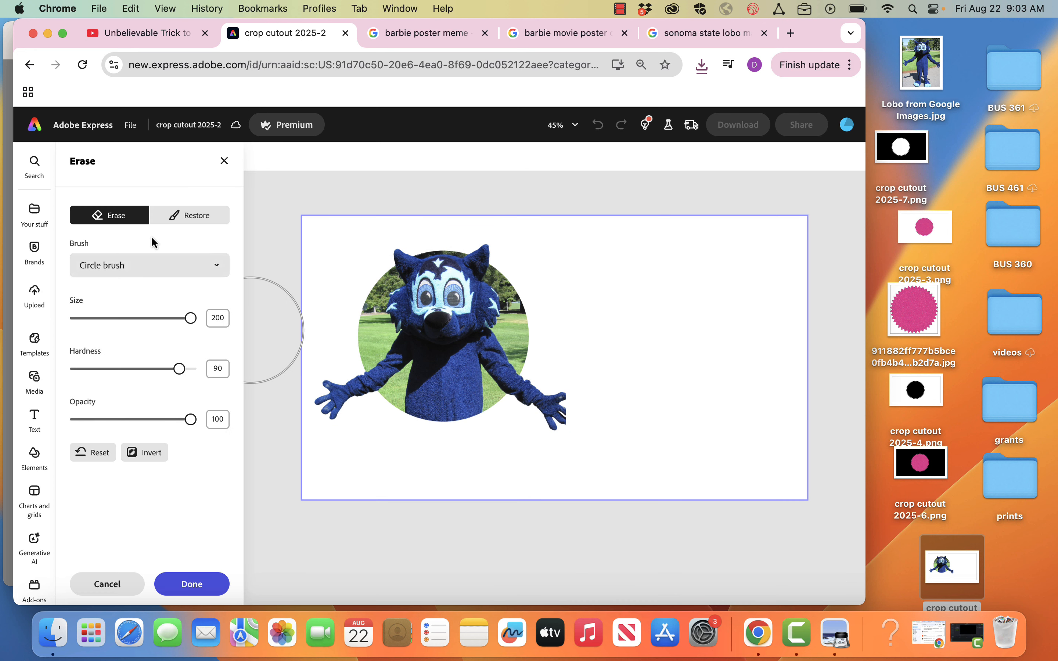
left_click(138, 266)
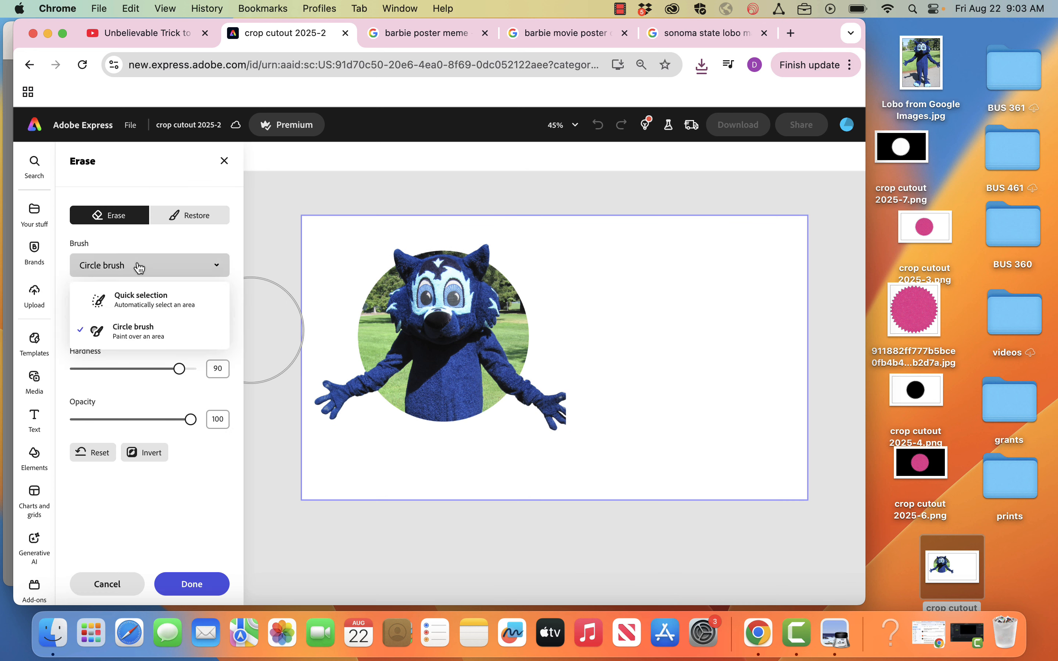
left_click(139, 298)
left_click(634, 285)
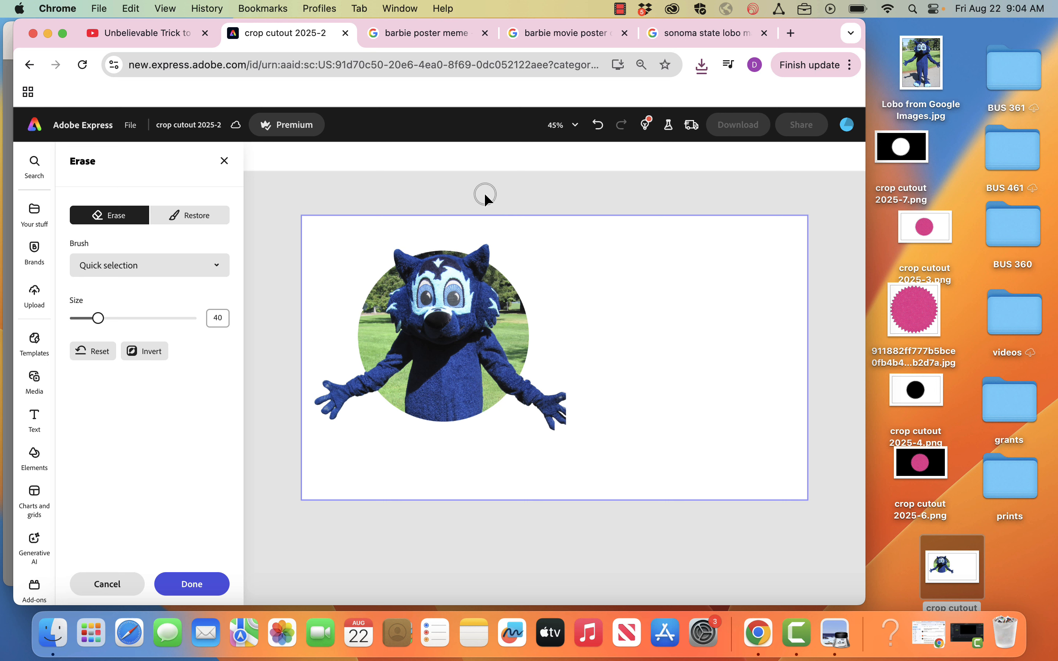
left_click(192, 584)
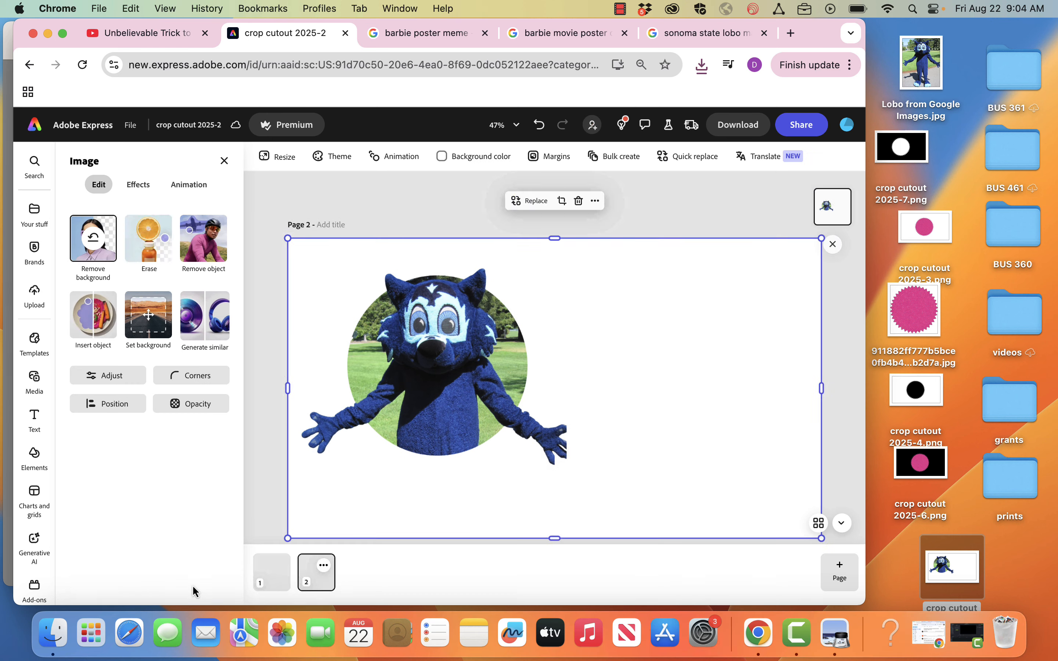
Set page 2's background color to No fill and deselect the mascot image.
left_click(472, 156)
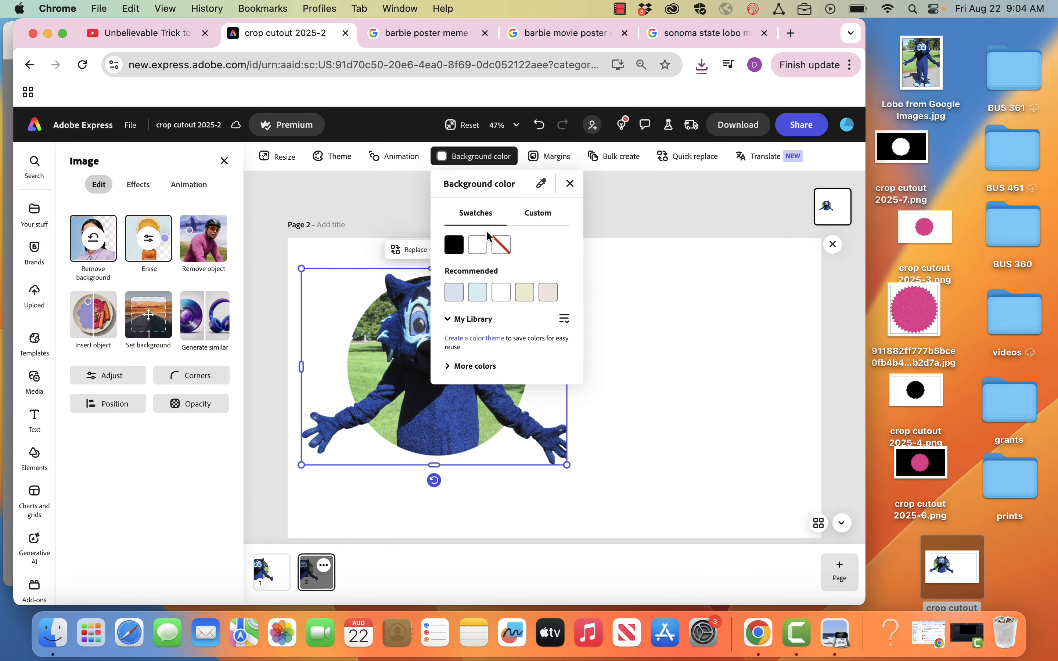
left_click(501, 245)
left_click(613, 204)
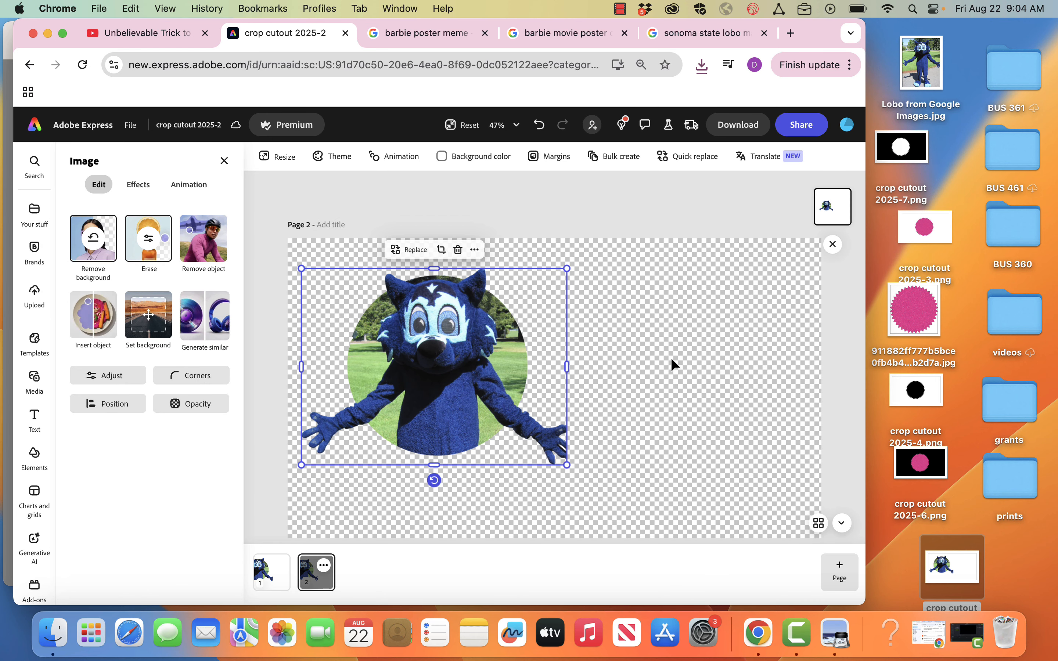
left_click(612, 209)
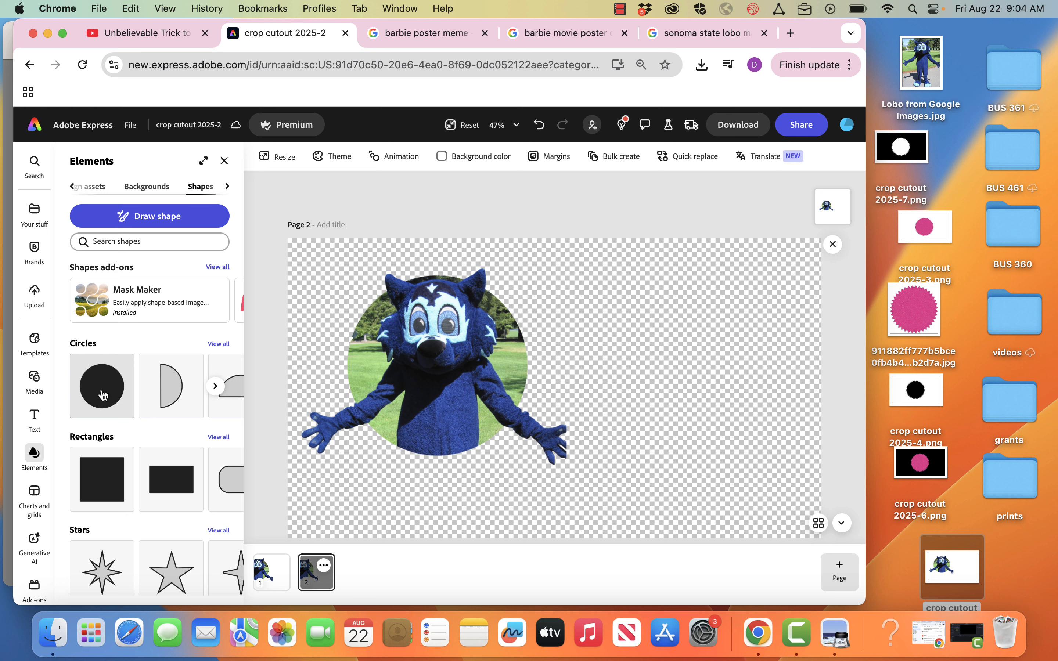
Add a circle shape centered over the mascot's circular photo and enlarge it slightly beyond the photo's edge.
left_click_drag(103, 395, 437, 366)
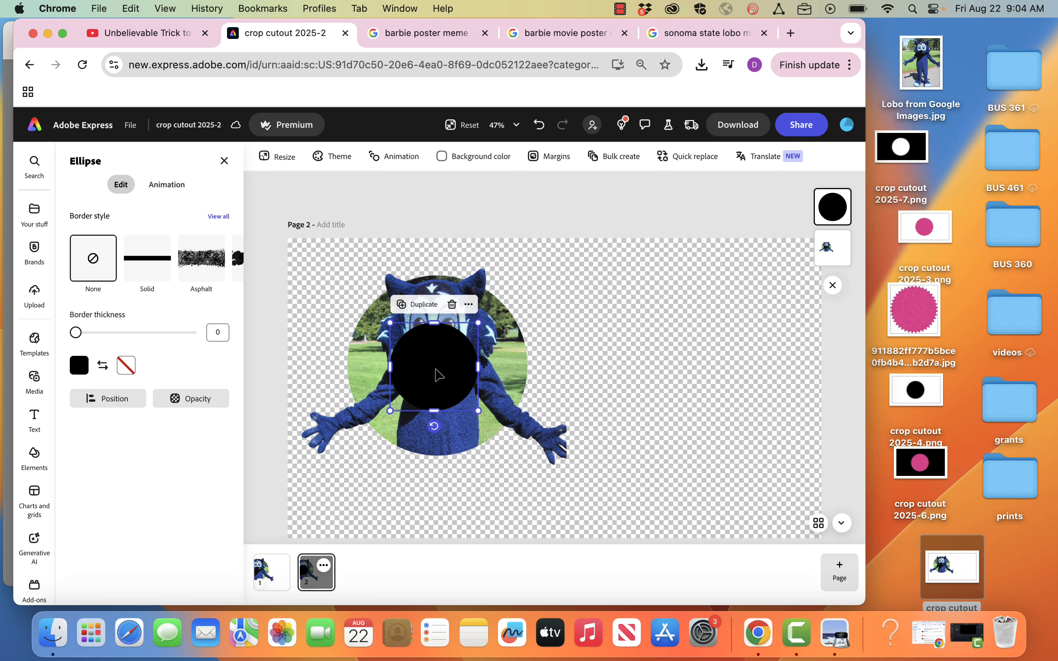
left_click_drag(477, 323, 517, 287)
left_click_drag(466, 345, 467, 339)
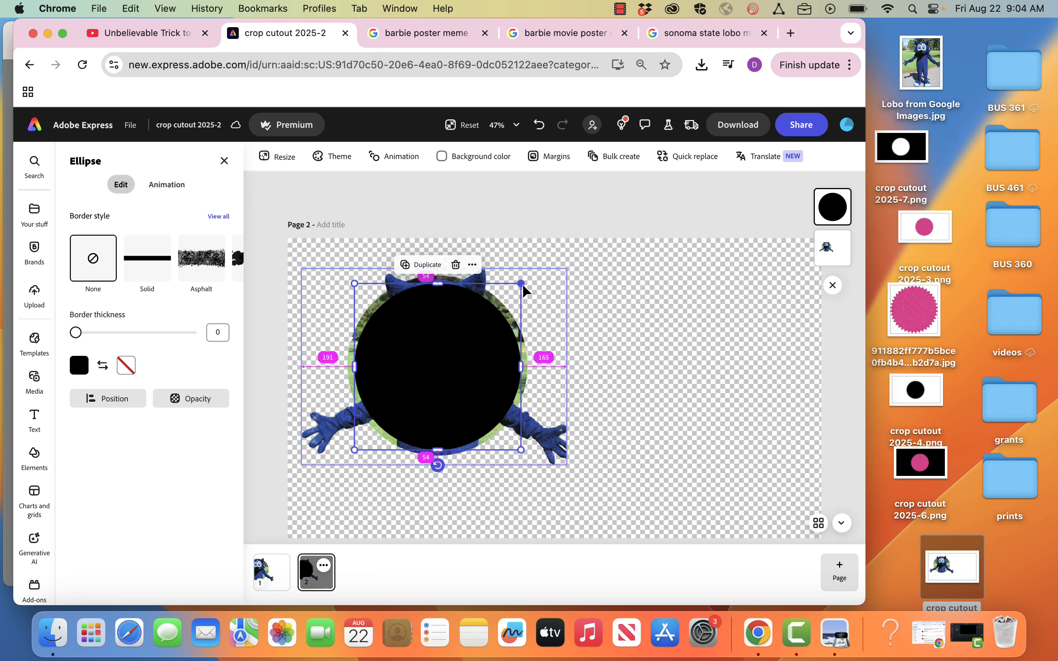
left_click_drag(521, 285, 531, 274)
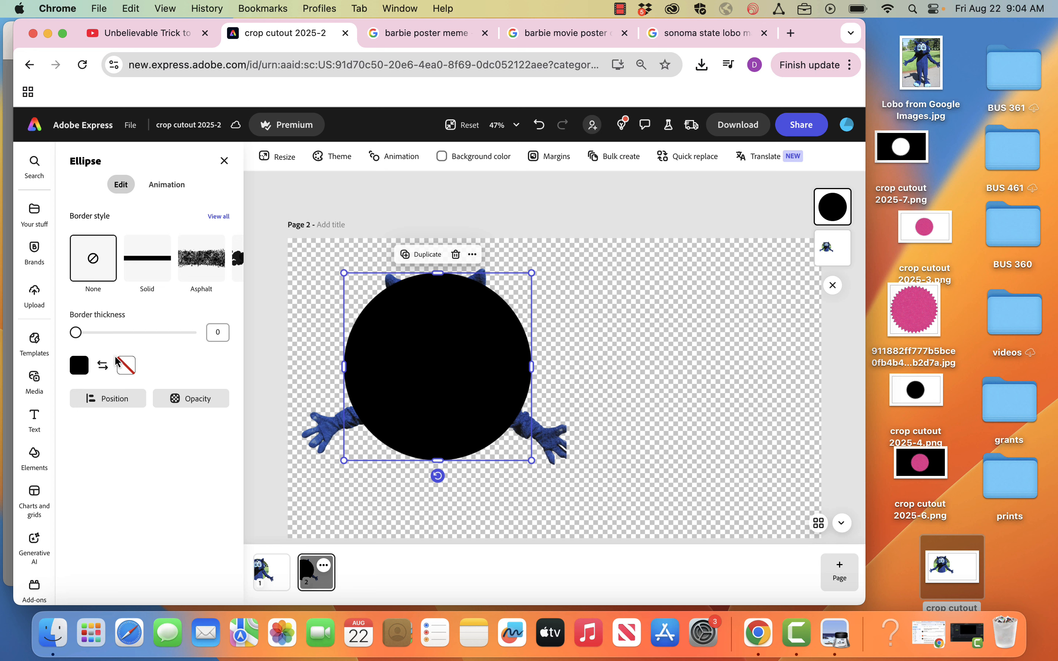
Fill the new circle with white and move its layer behind the mascot image as a border.
left_click(81, 368)
left_click(136, 331)
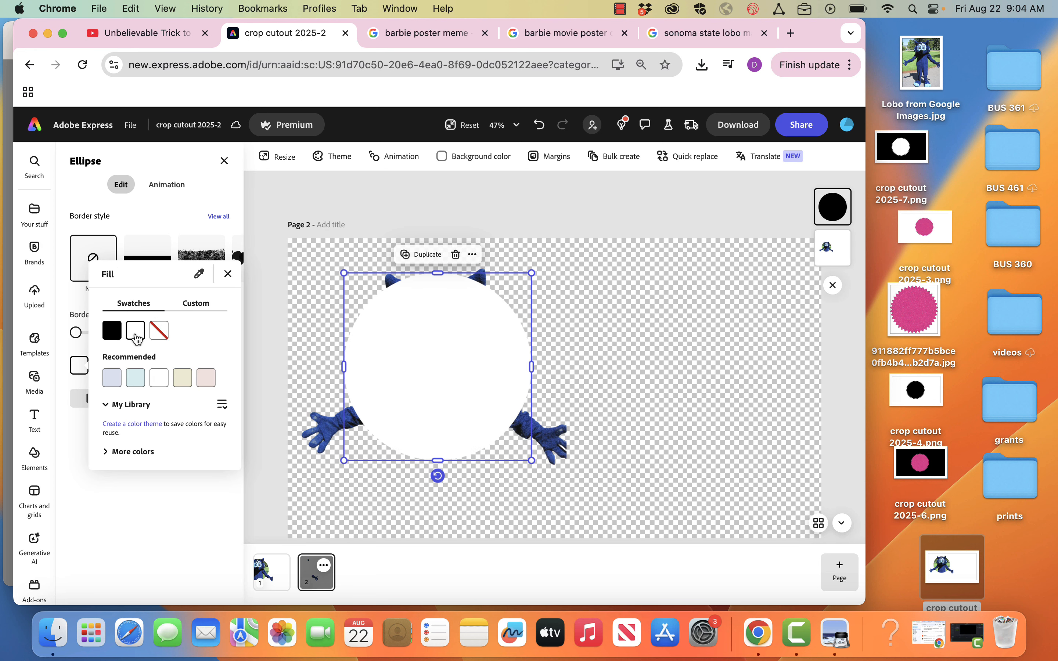
left_click_drag(833, 210, 839, 255)
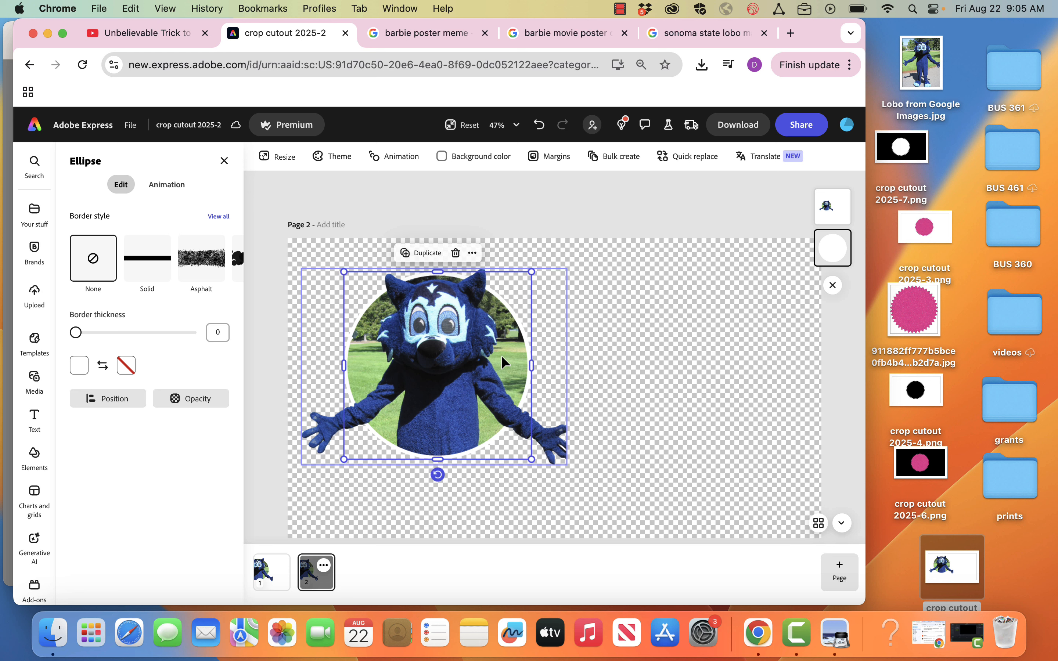
left_click(661, 359)
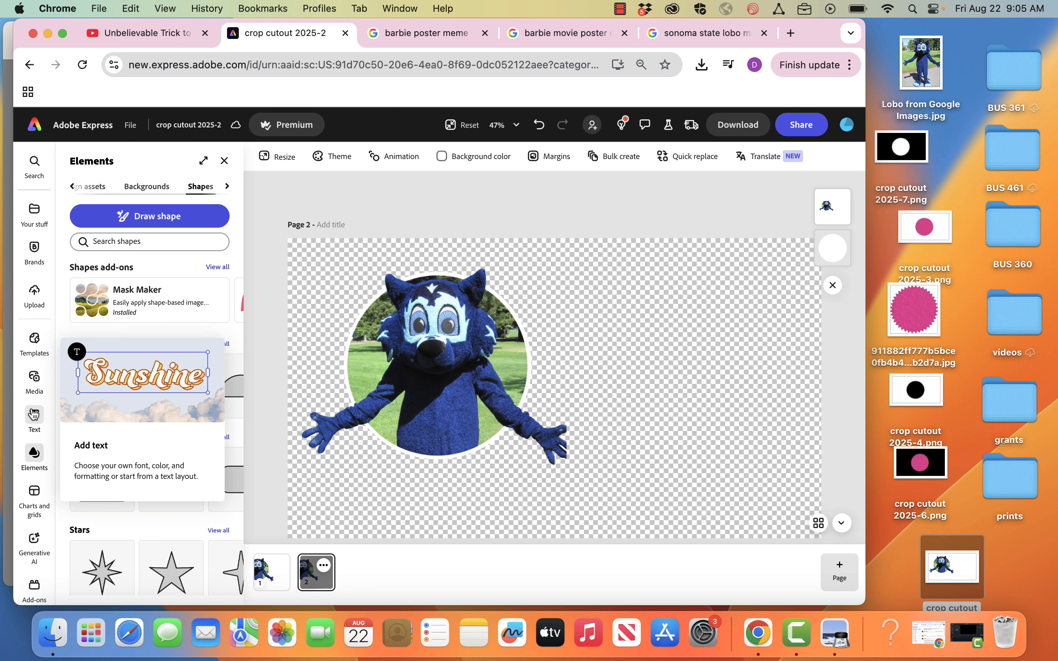
Group the mascot image with the white circle and shift the group slightly down and to the right.
left_click(35, 379)
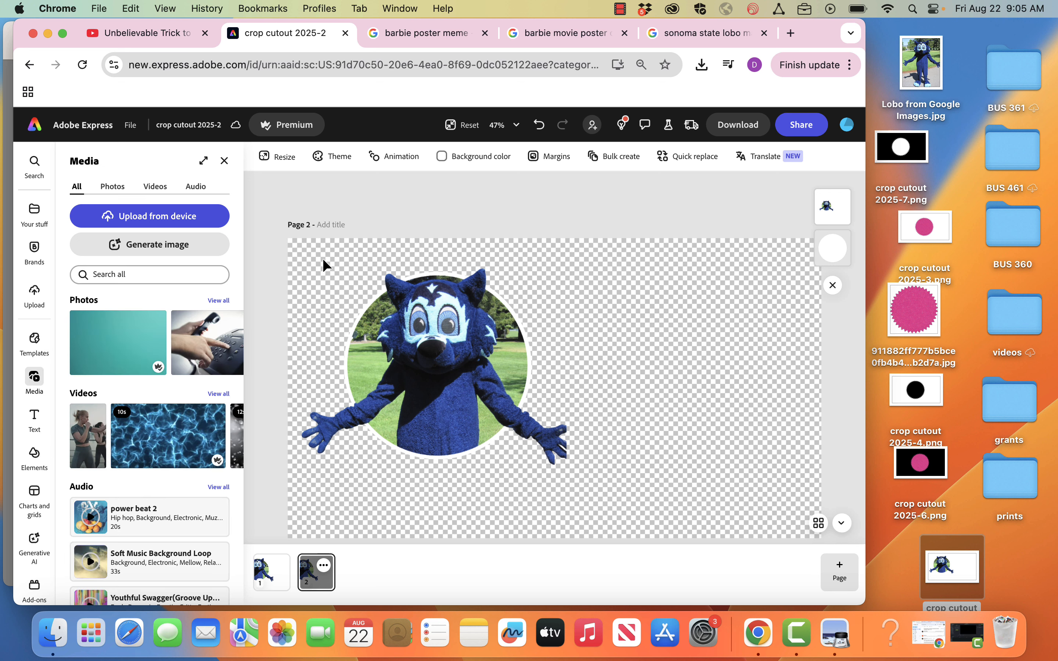
left_click_drag(324, 260, 590, 427)
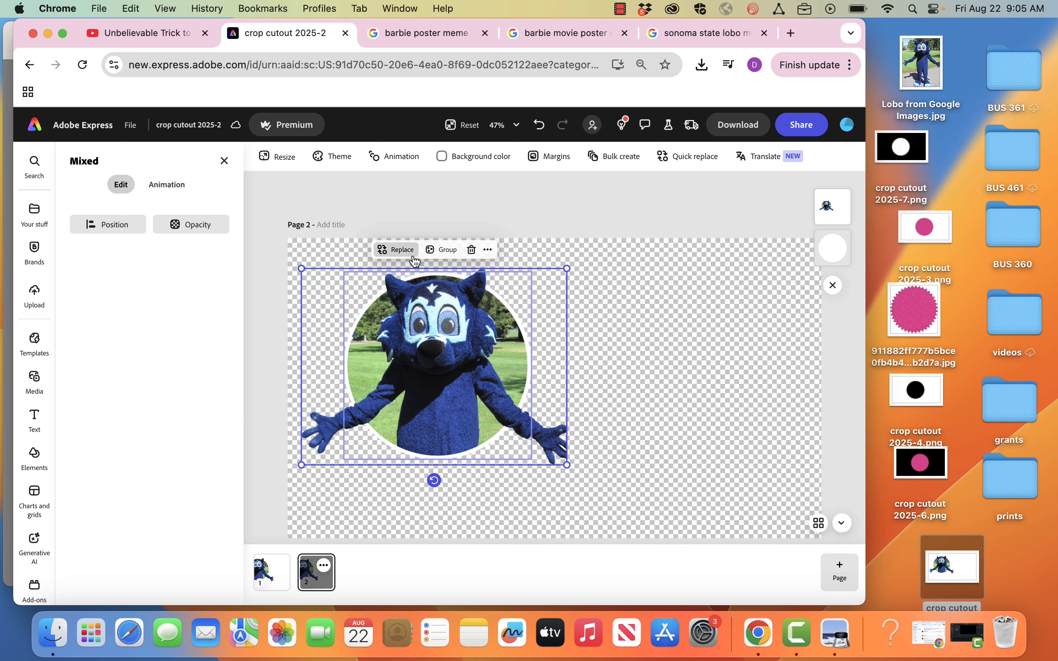
left_click(442, 250)
left_click_drag(451, 351, 481, 374)
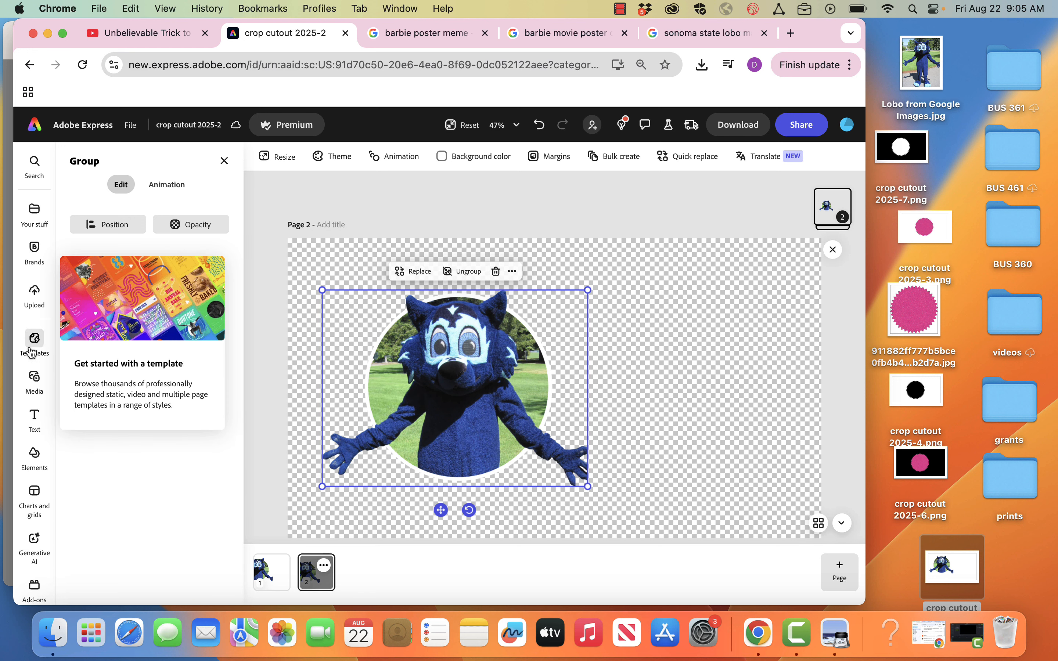
Search the stock photos for "radial starburst comic blue" and add the light blue sunburst image to page 2.
left_click(35, 379)
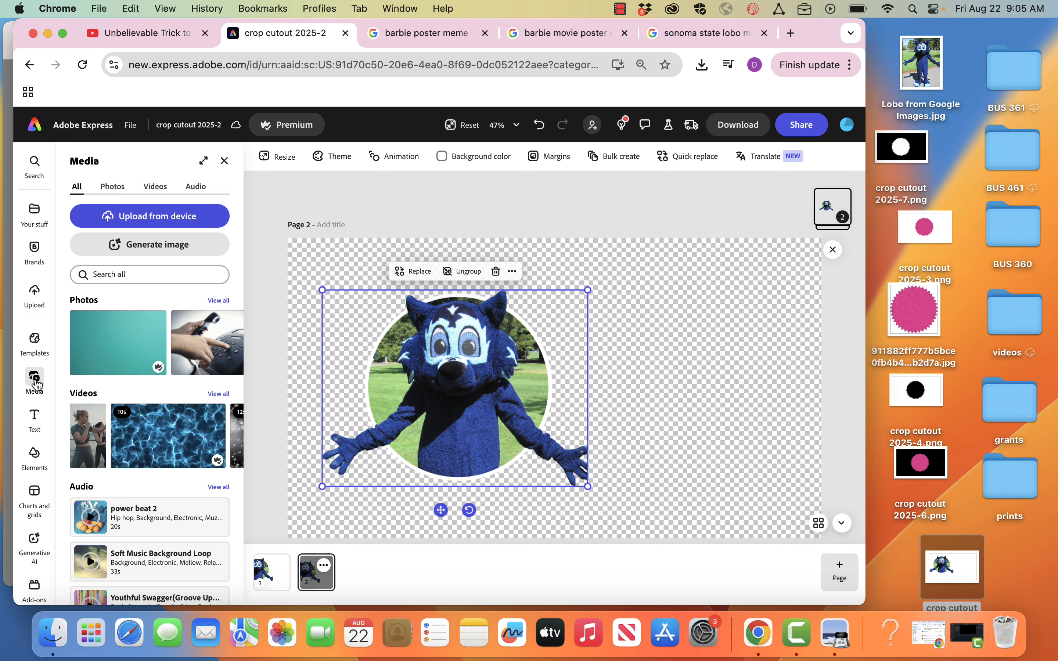
left_click(113, 188)
left_click(133, 276)
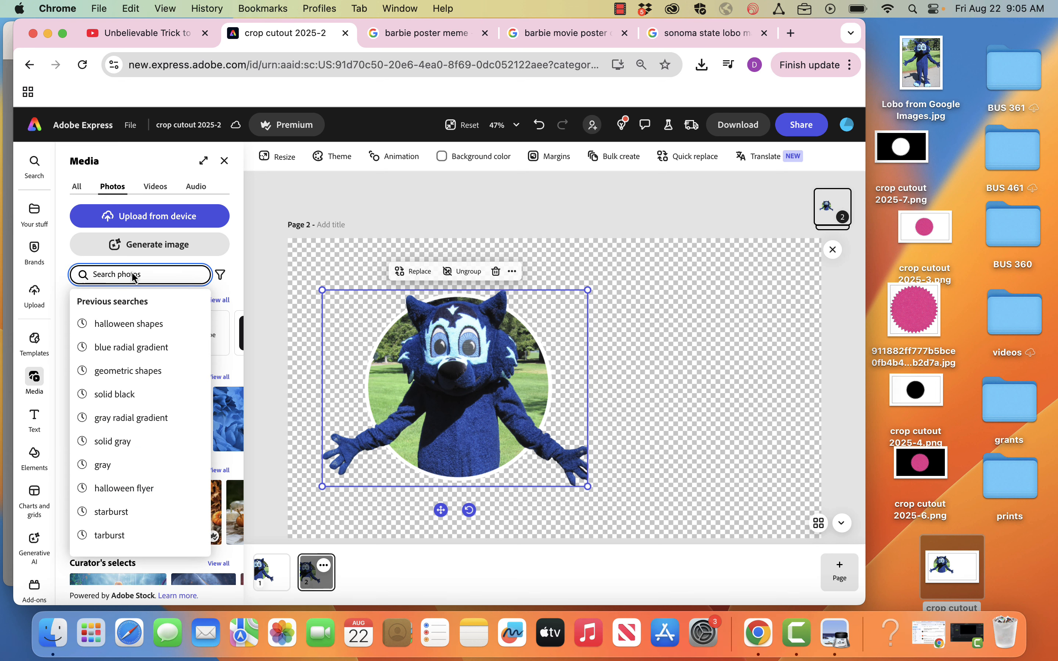
type("rad")
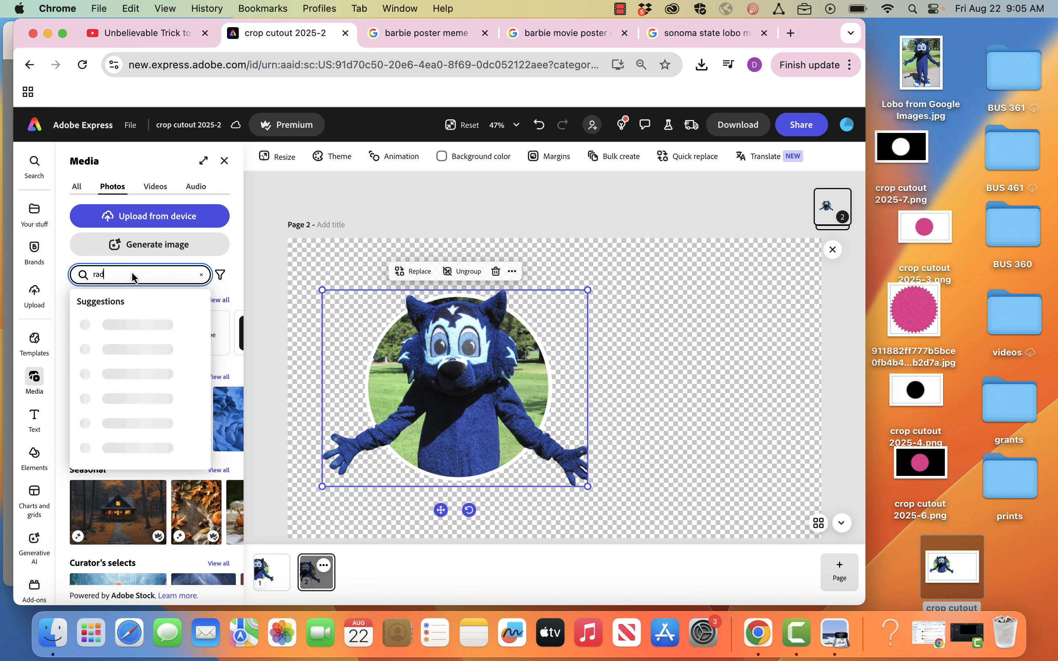
type("ial starburst comic blue")
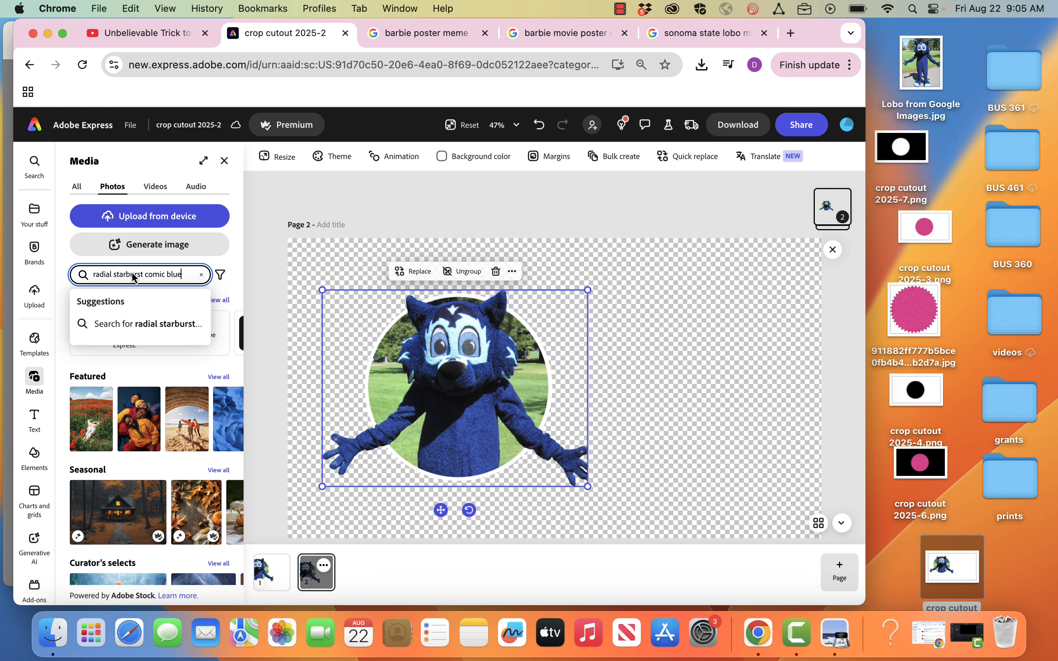
key("Return")
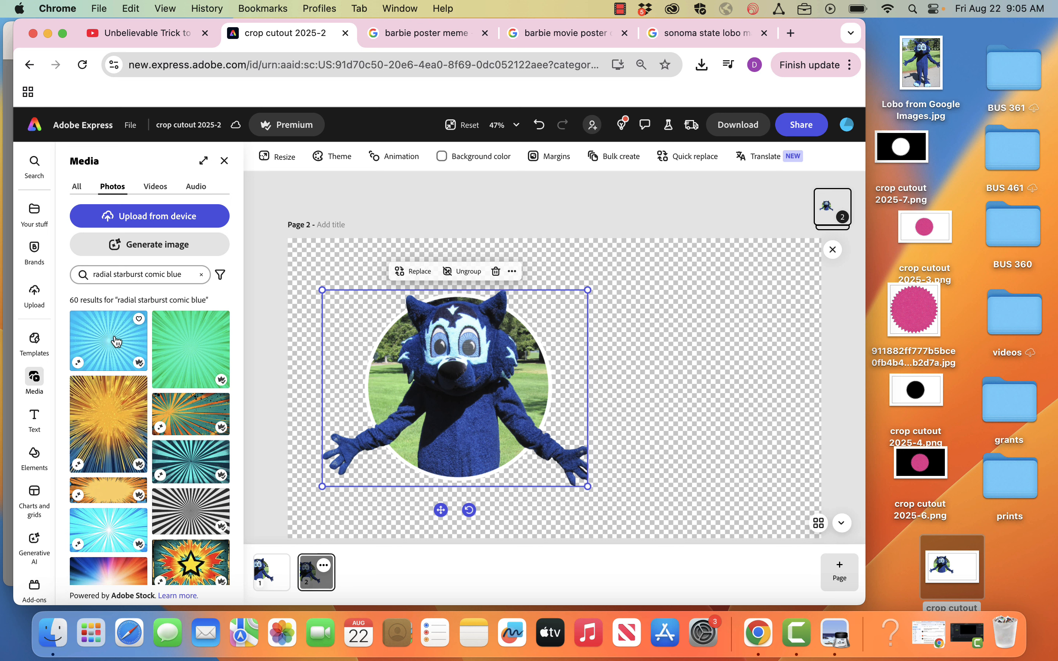
left_click_drag(117, 341, 672, 463)
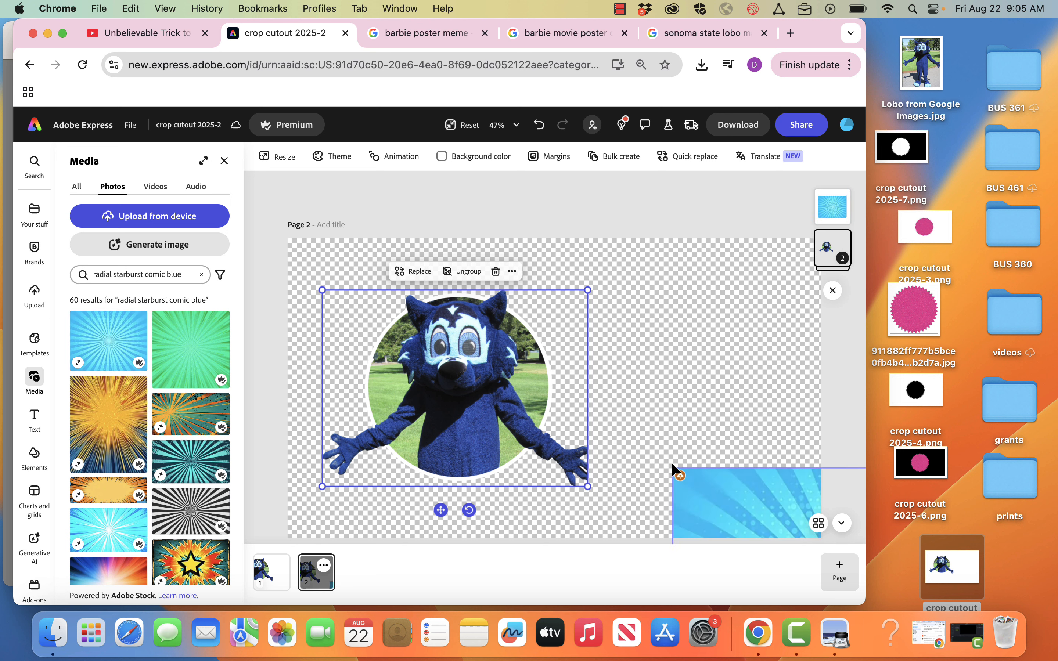
Try the blue sunburst image as the page background, and detach it back into a movable image.
left_click(717, 486)
left_click(145, 319)
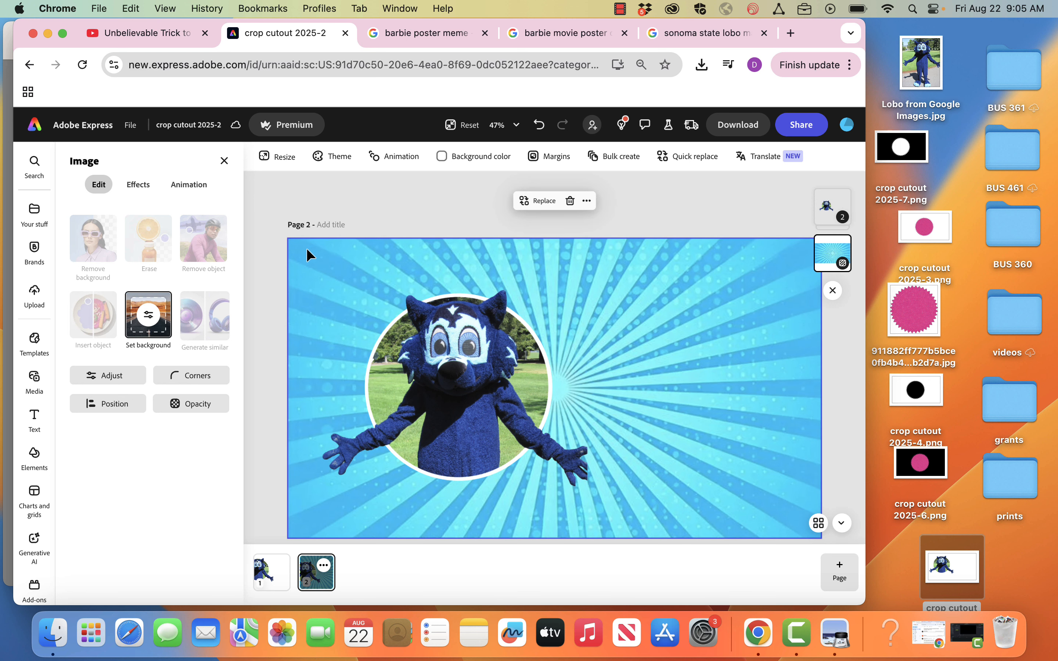
left_click(353, 276)
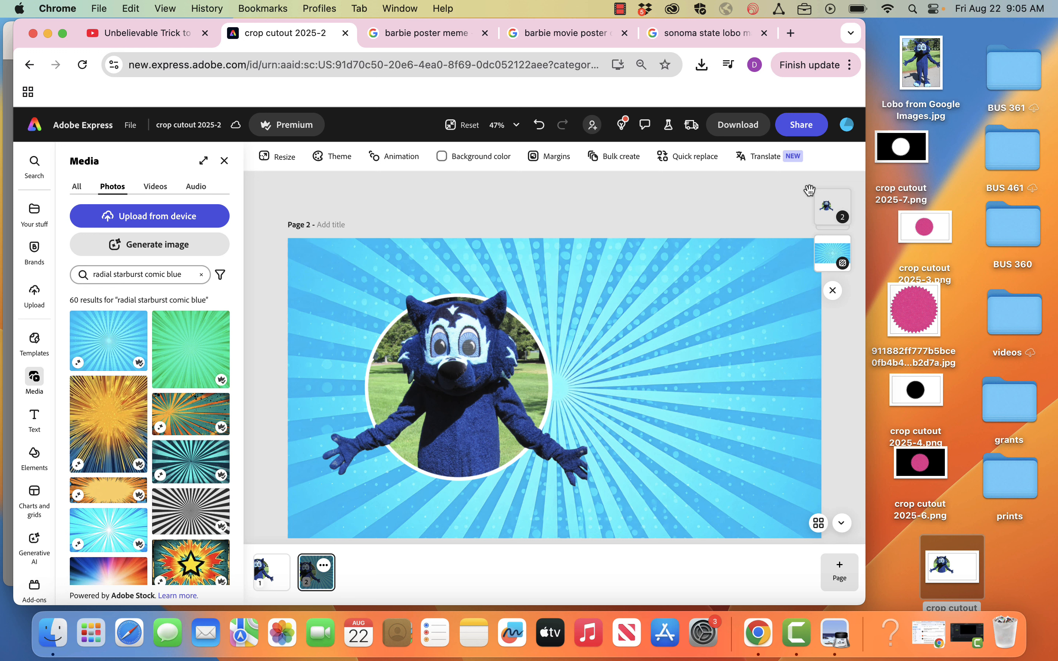
left_click(828, 260)
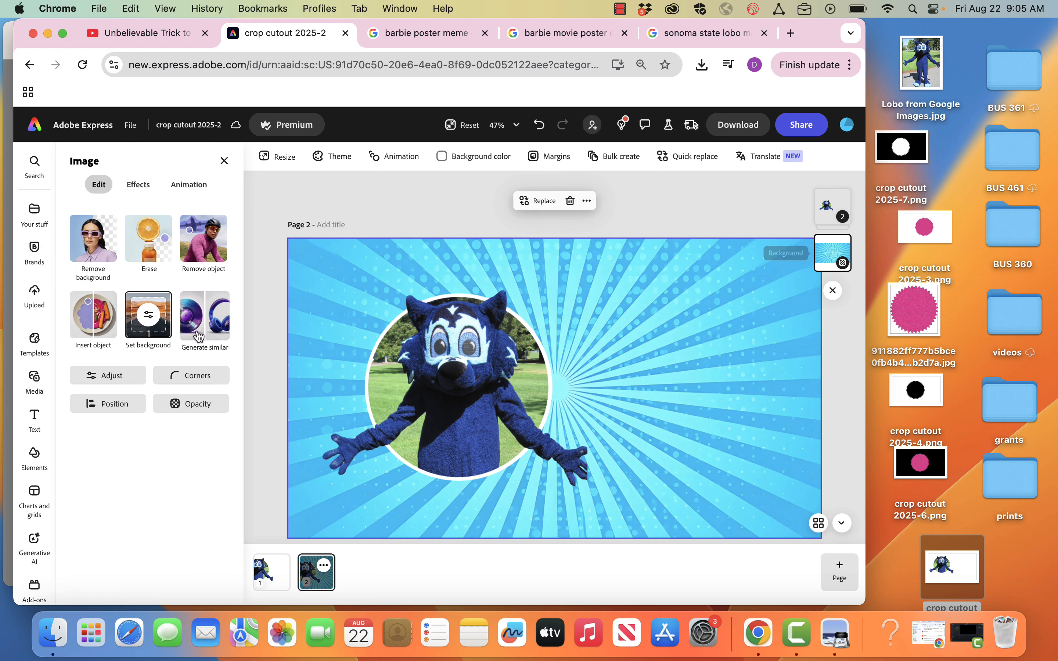
left_click(149, 320)
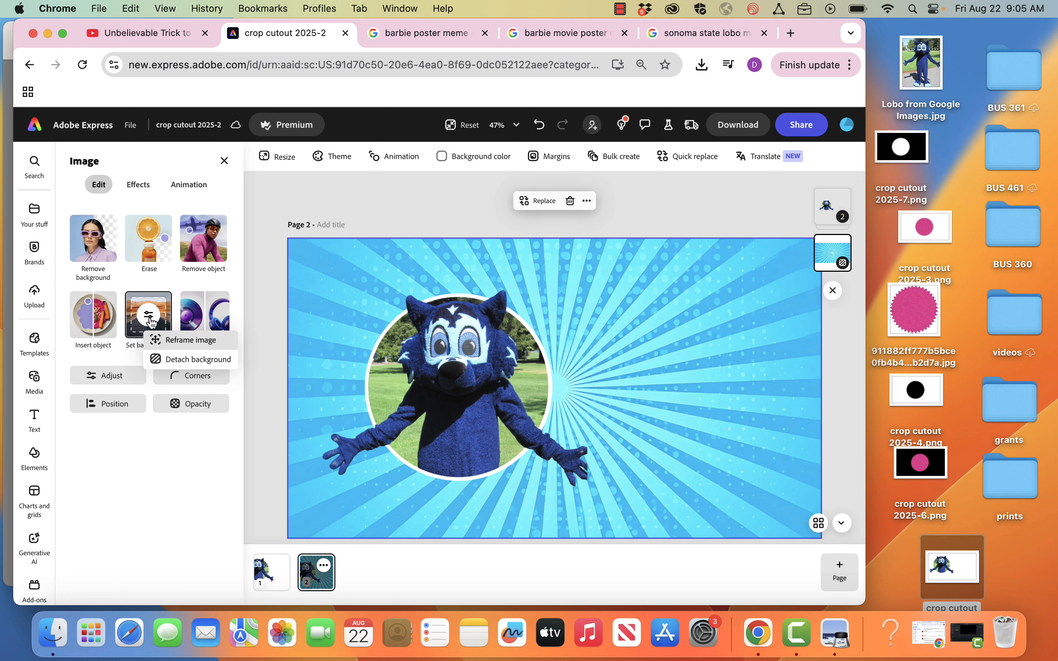
left_click(169, 359)
Center the sunburst on the mascot, enlarge it to cover the whole page, and move its layer behind the mascot group.
left_click_drag(630, 378, 534, 372)
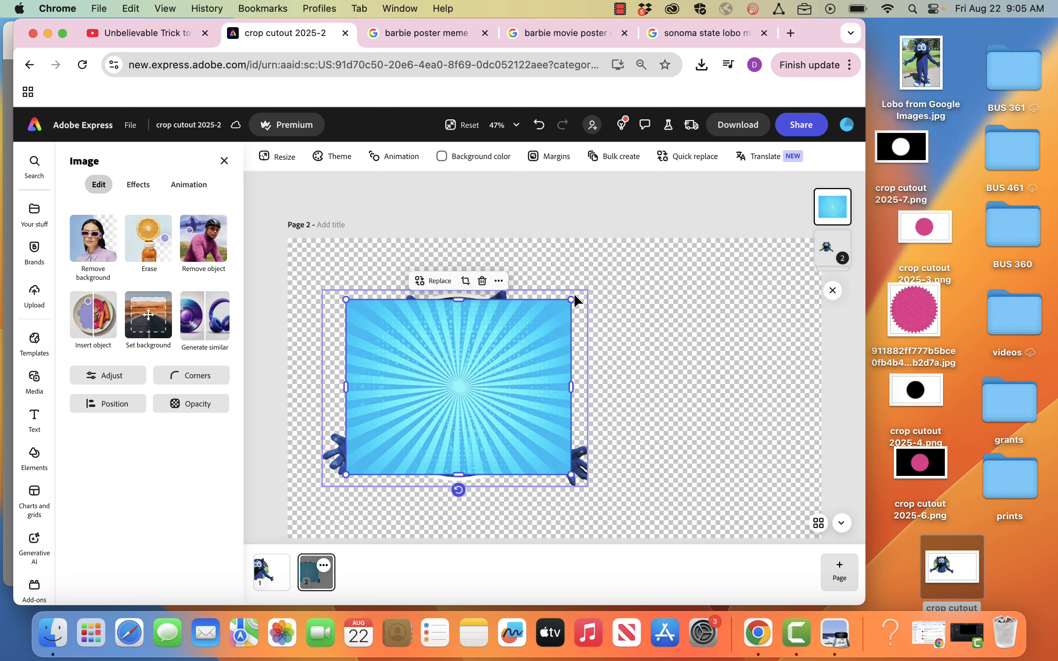
left_click_drag(571, 299, 848, 83)
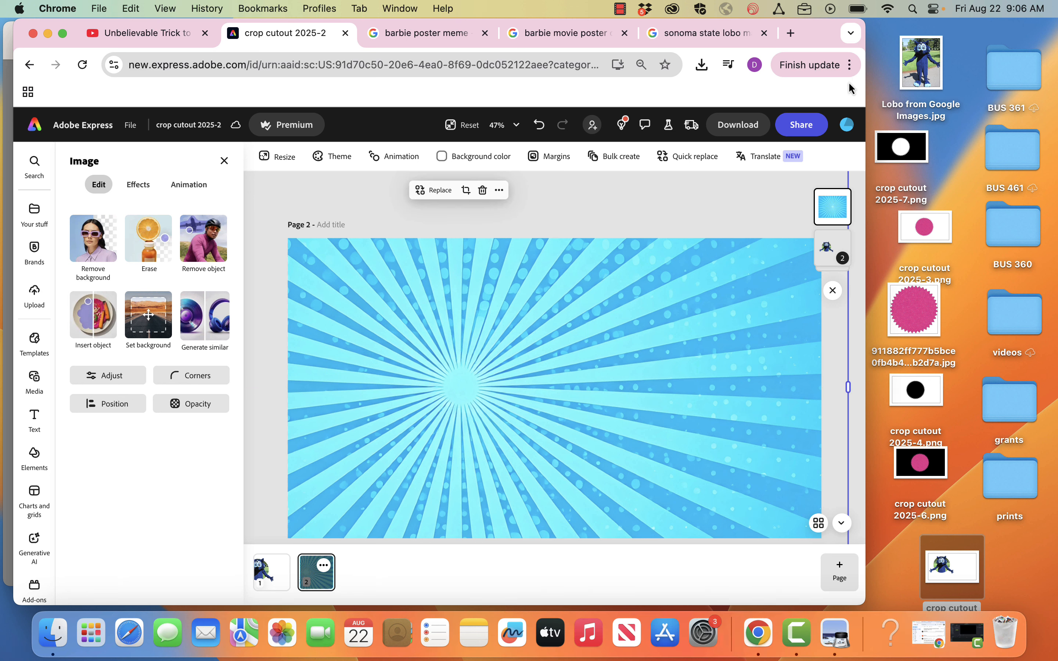
left_click_drag(830, 221, 829, 258)
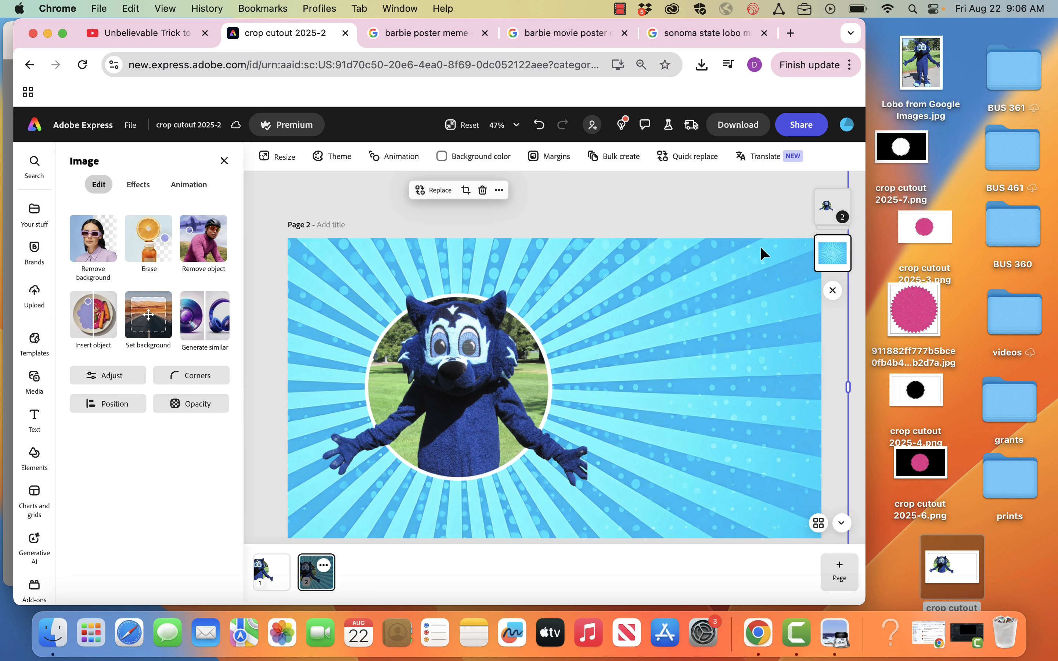
Try to enlarge the mascot image separately from the white circle in its group, and undo the resize.
left_click(455, 367)
left_click_drag(593, 290, 598, 283)
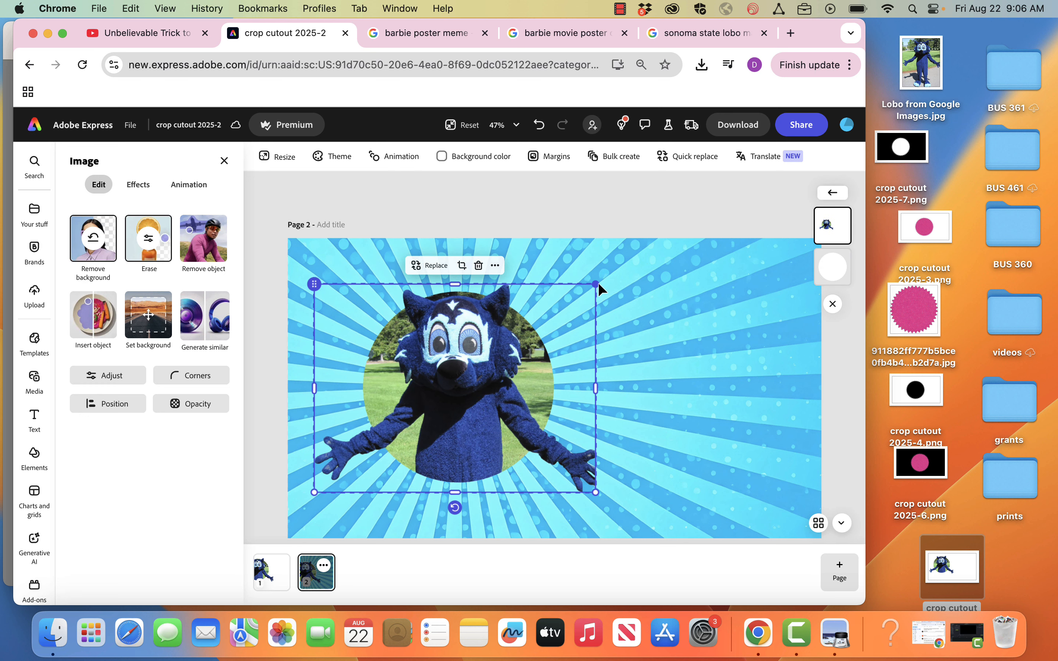
left_click(673, 353)
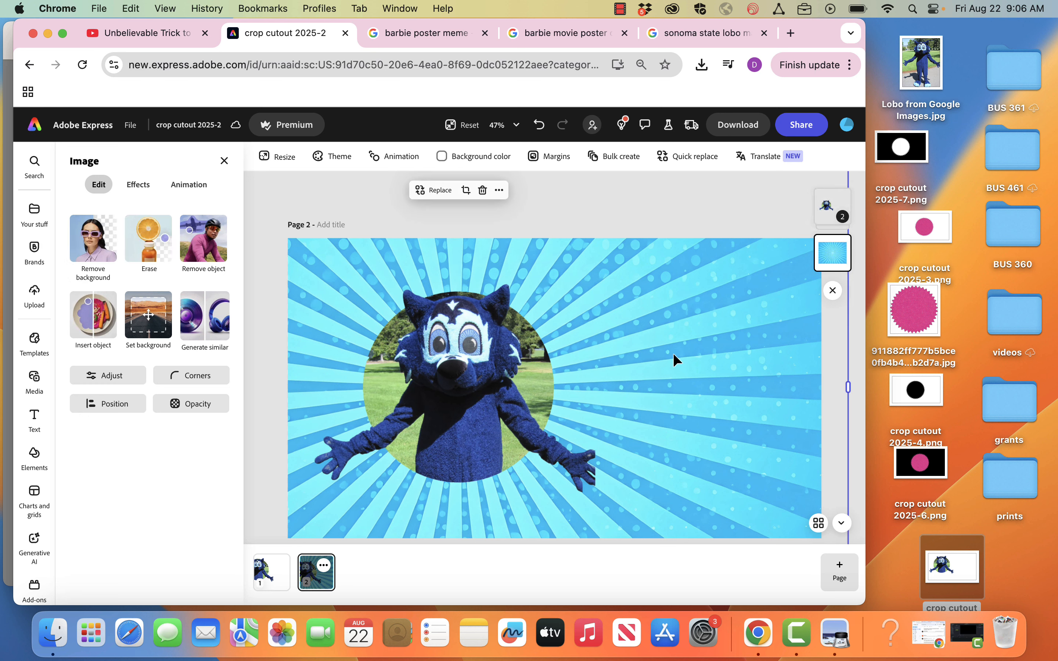
left_click(827, 218)
left_click(828, 218)
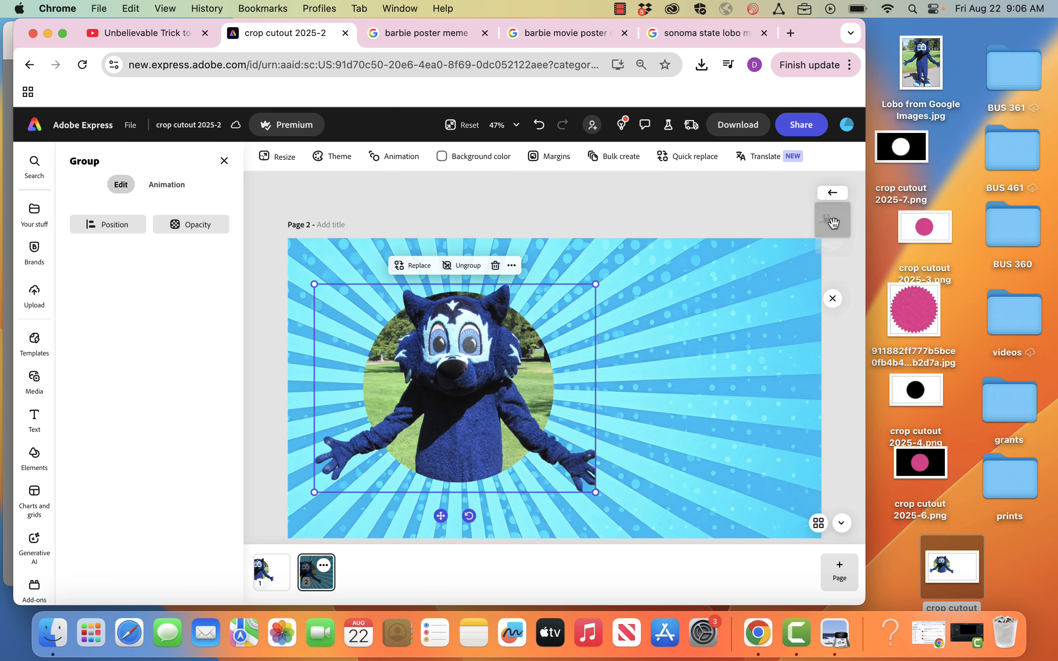
left_click(829, 225)
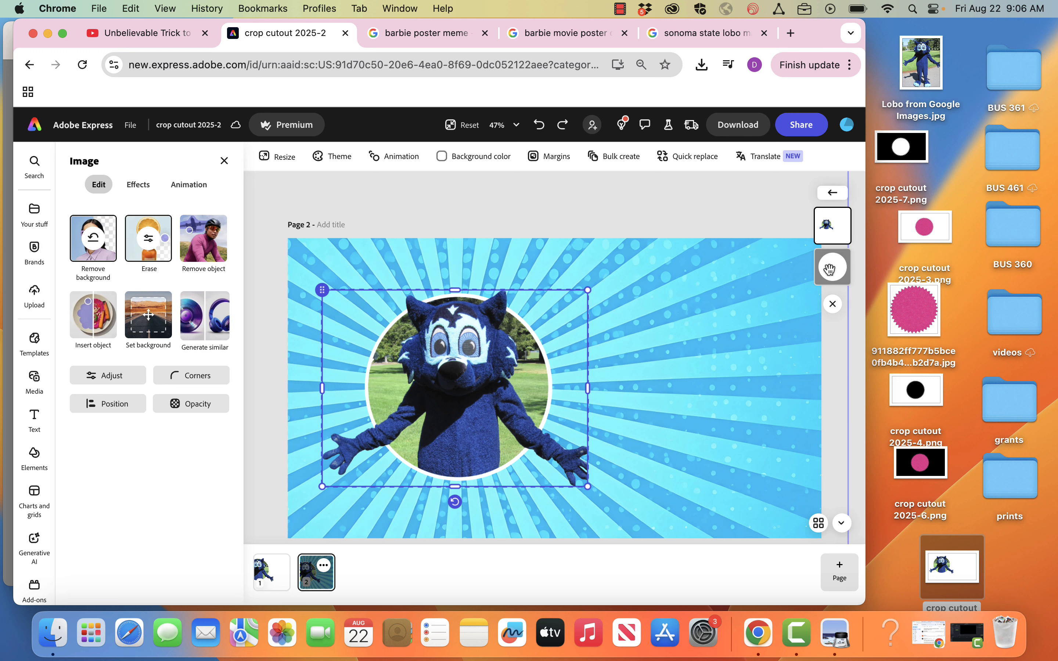
left_click(833, 265)
left_click(832, 235)
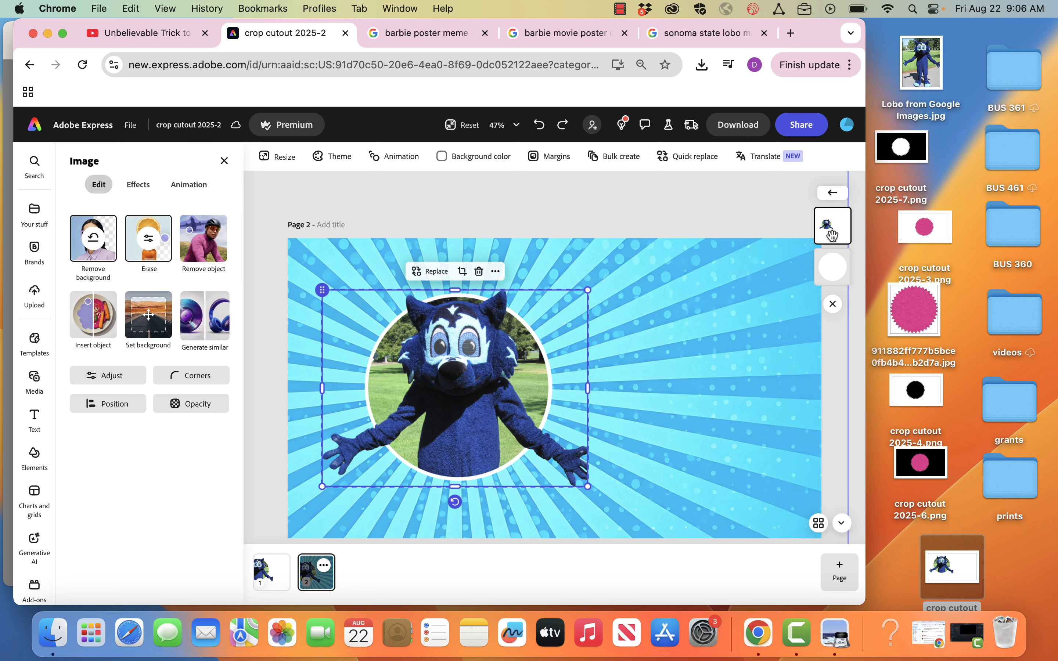
Lock the sunburst image so it cannot be moved.
left_click(558, 265)
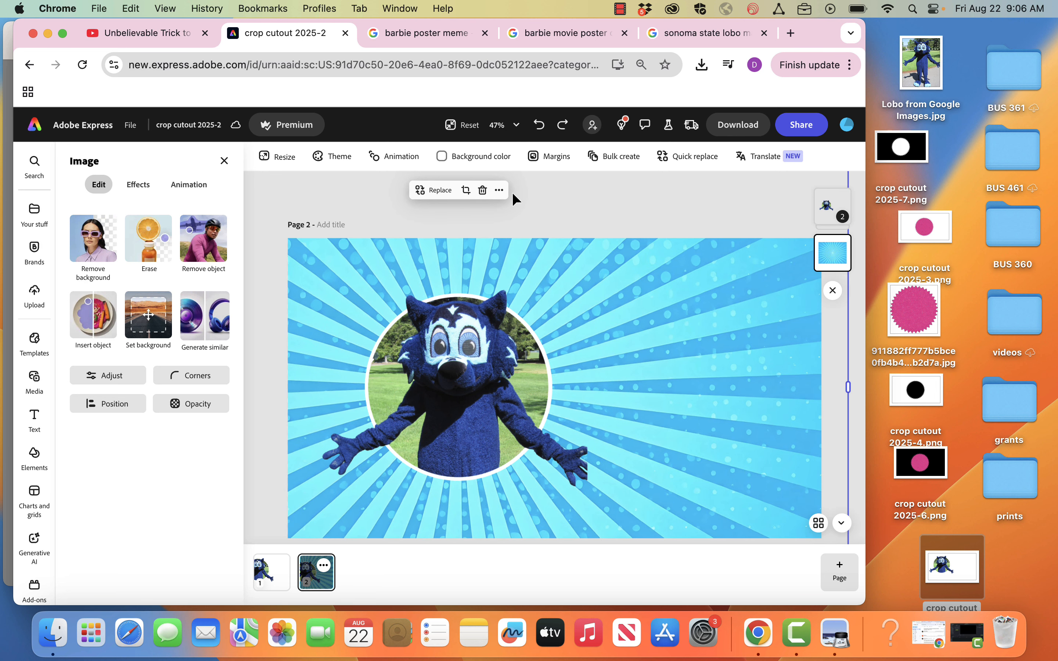
left_click(499, 190)
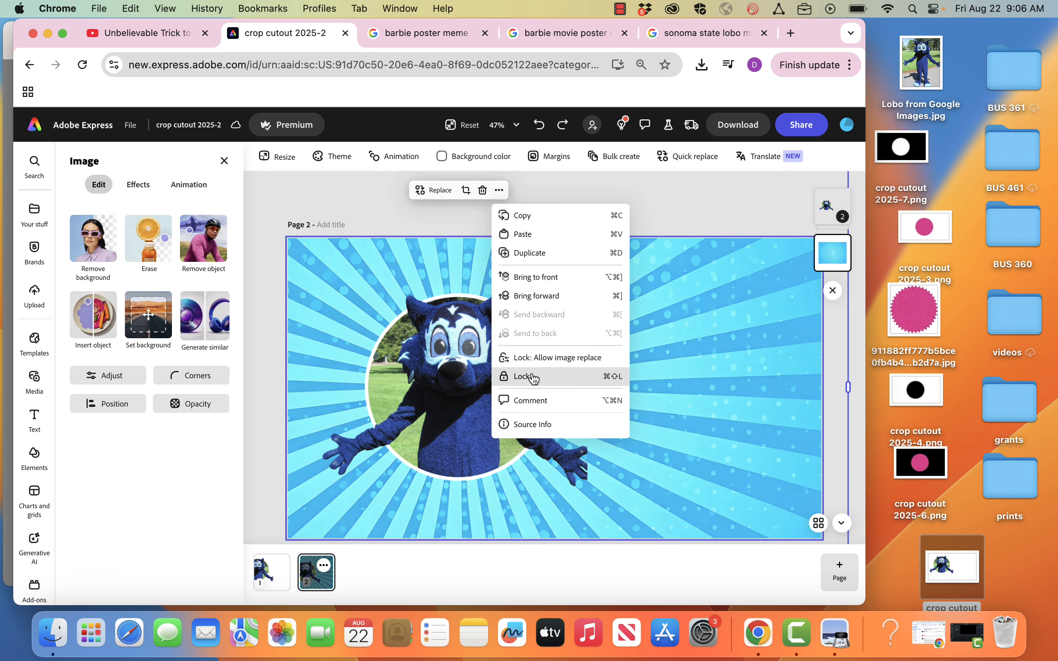
left_click(534, 389)
Select the whole mascot and white circle group and enlarge it evenly around its center to nearly the page height.
left_click(538, 420)
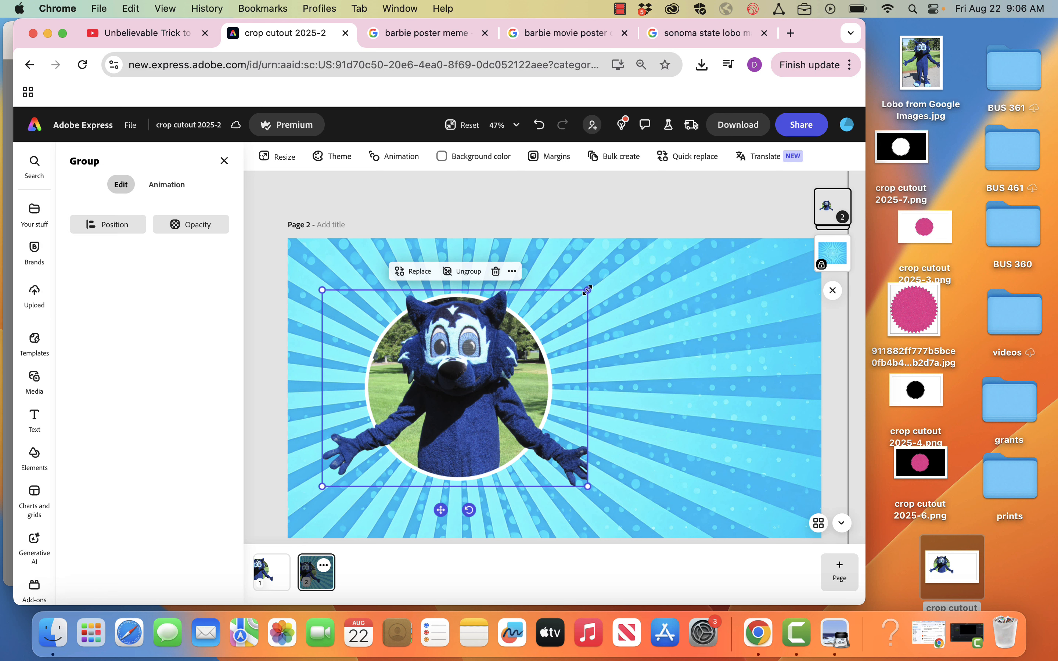
left_click_drag(587, 290, 615, 270)
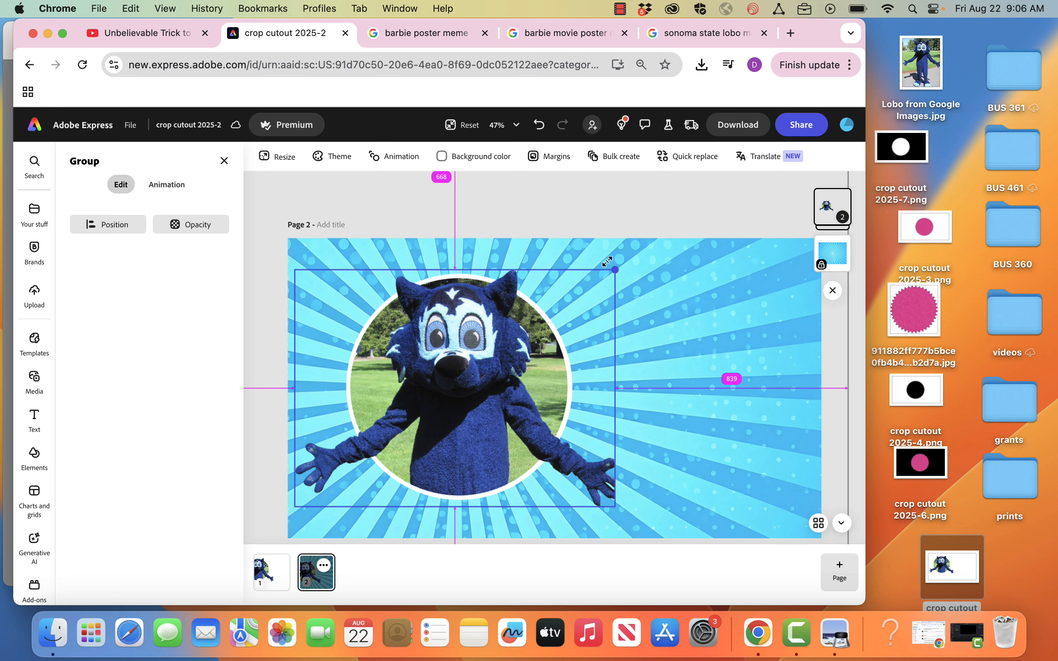
left_click(623, 219)
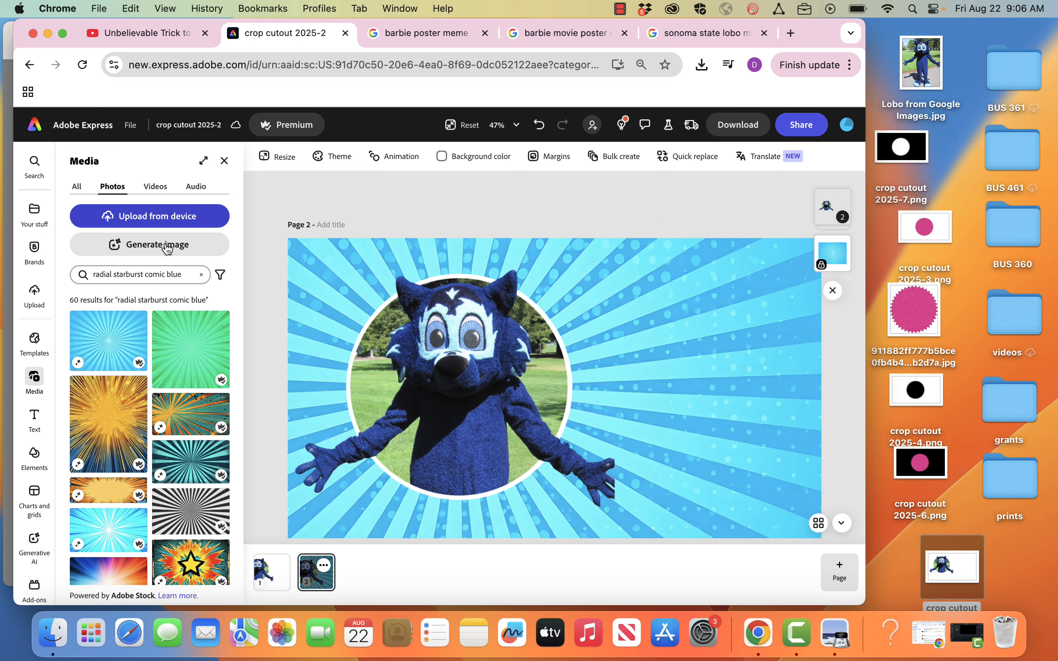
Add a new text box to the page and set its font to Octin College in the Heavy weight.
left_click(35, 420)
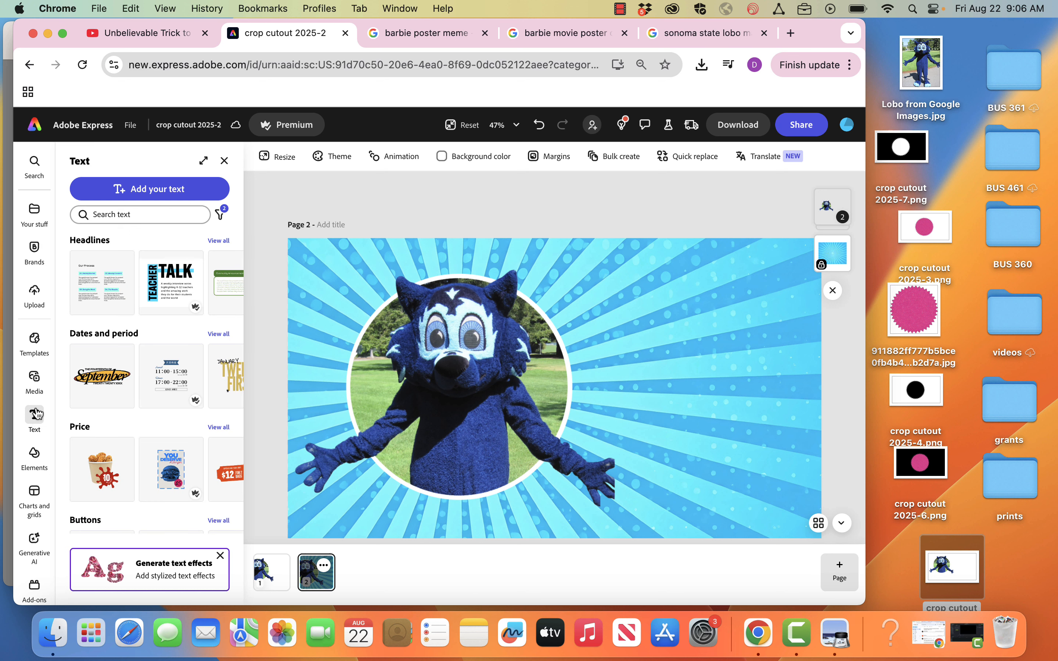
left_click(174, 188)
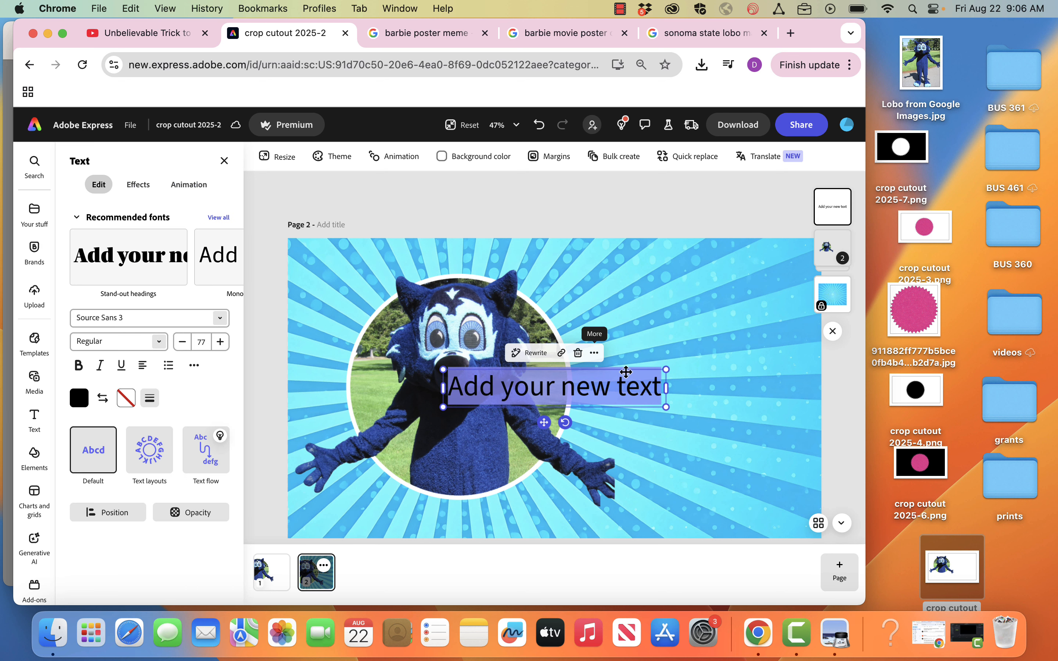
left_click(140, 315)
type("college")
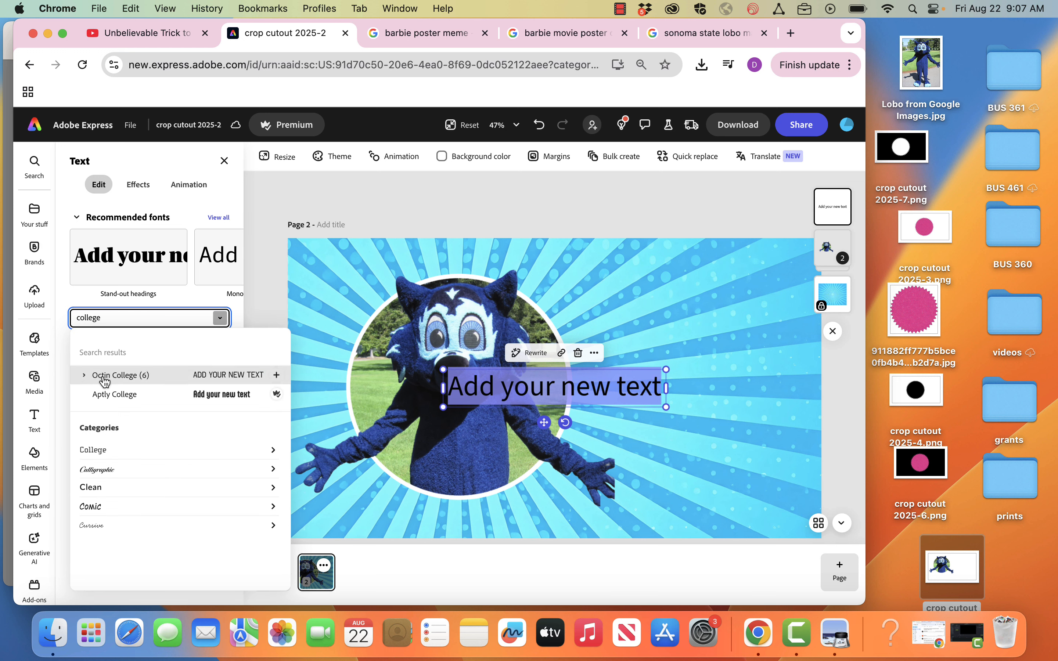
left_click(105, 380)
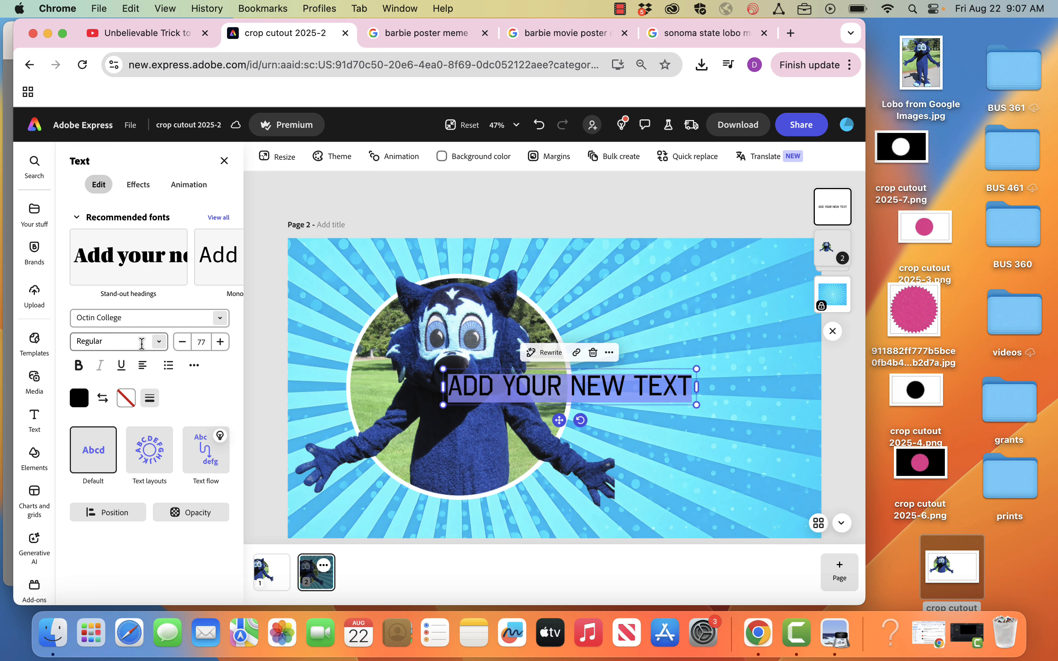
left_click(159, 346)
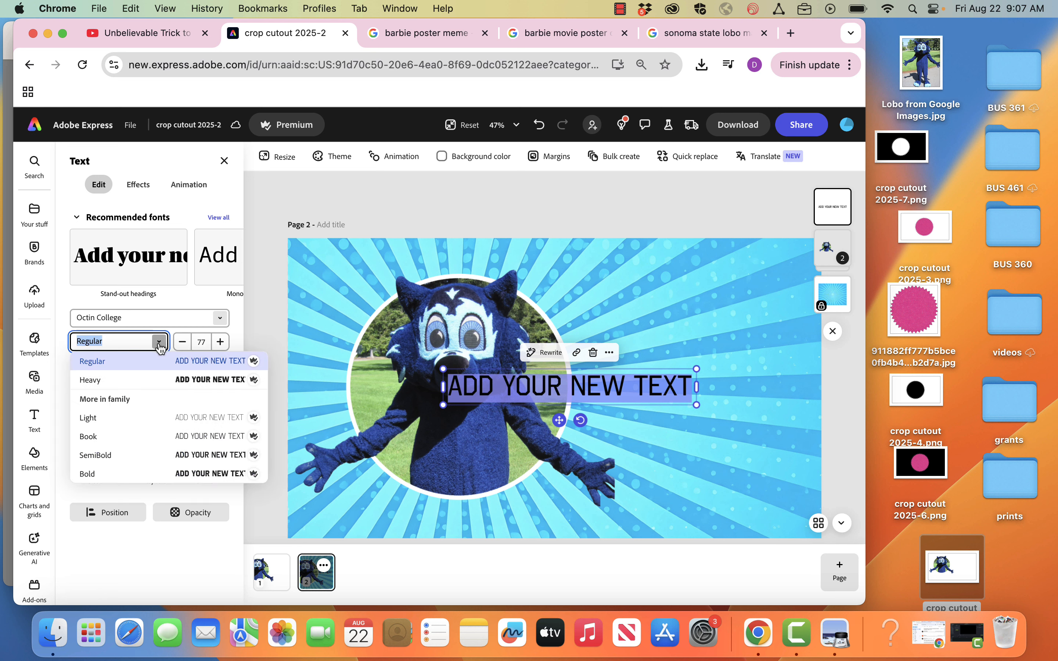
left_click(162, 379)
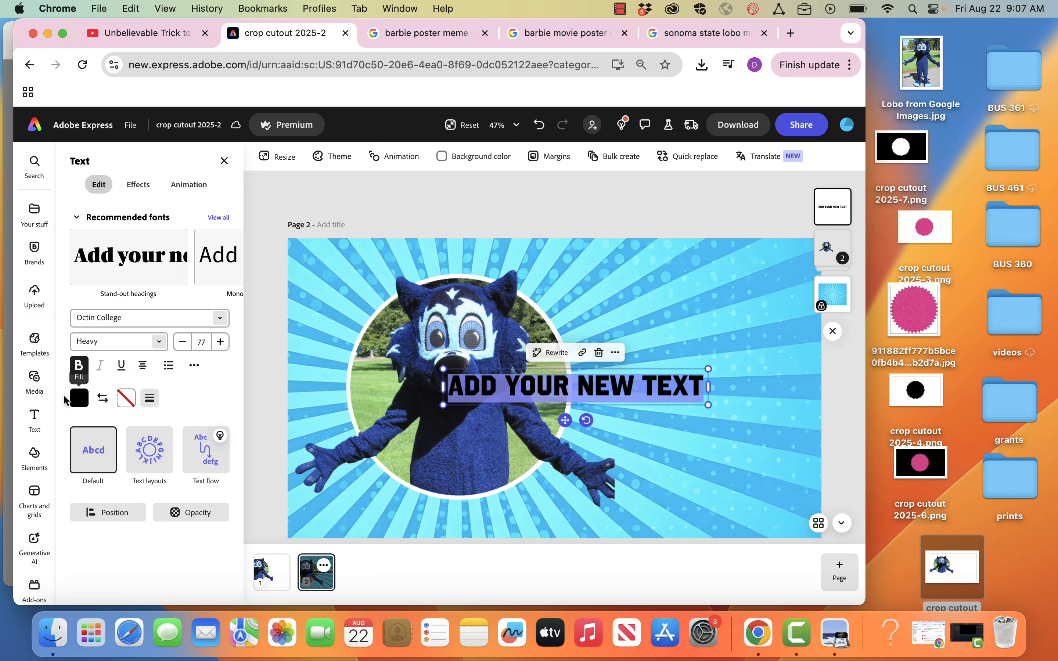
Fill the text with a dark blue sampled from the mascot's ear.
left_click(80, 399)
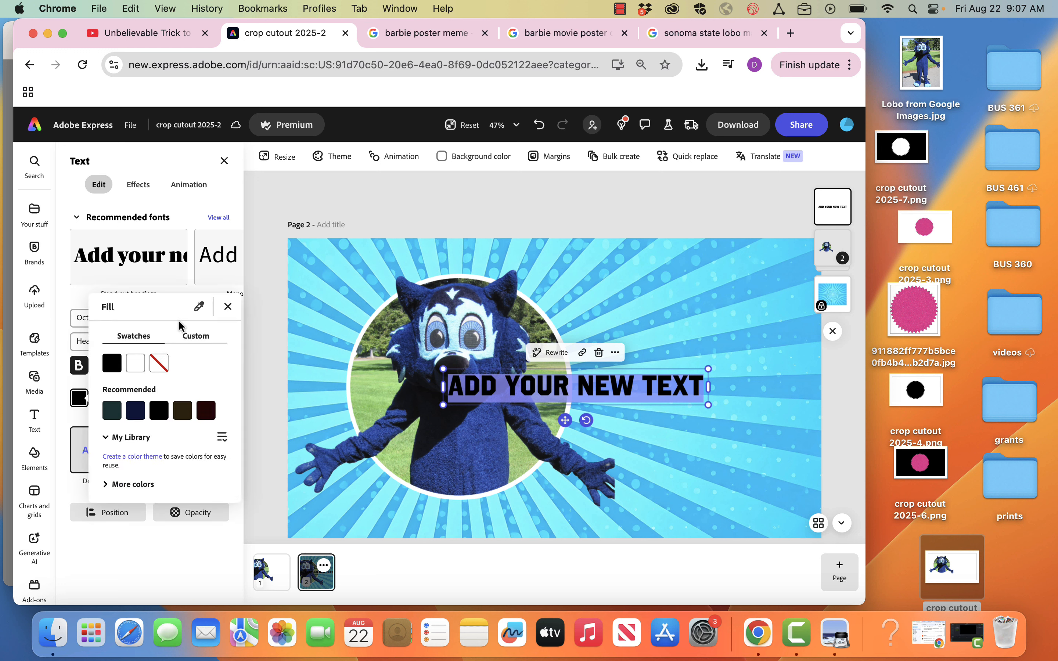
left_click(496, 294)
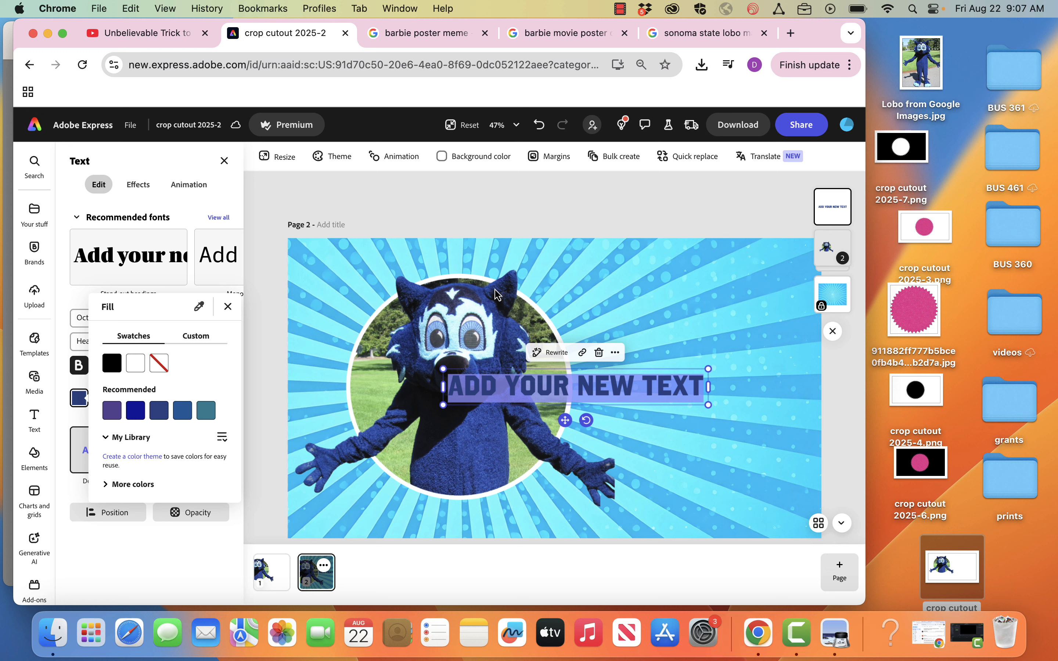
left_click(228, 306)
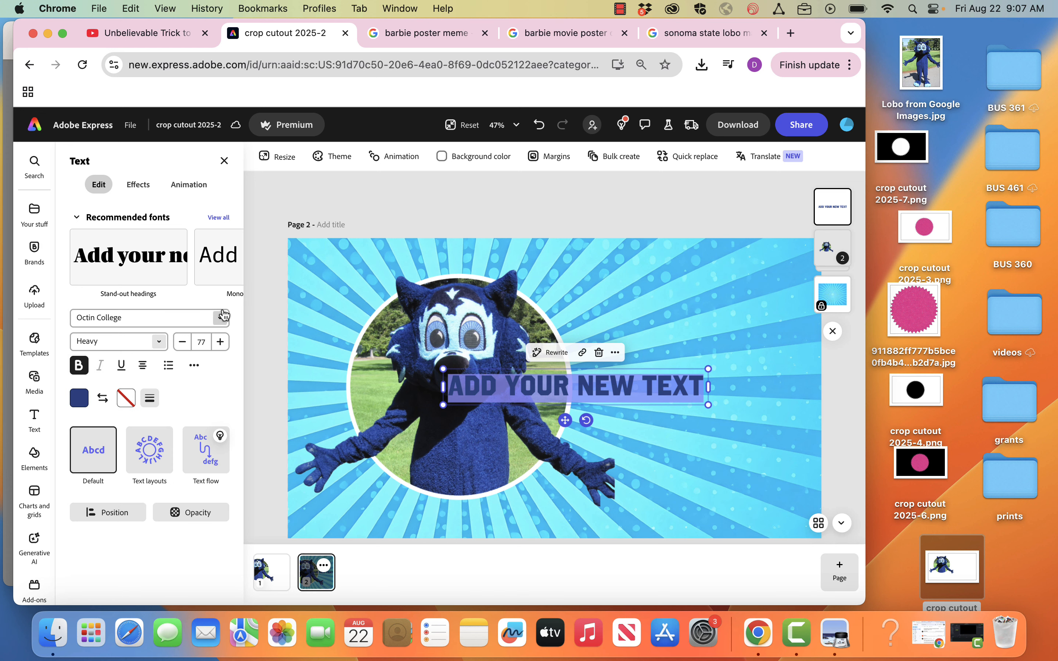
Replace the placeholder with "Fall 2025" on two lines, enlarge it to about size 225, and place it beside the mascot.
type("FALL")
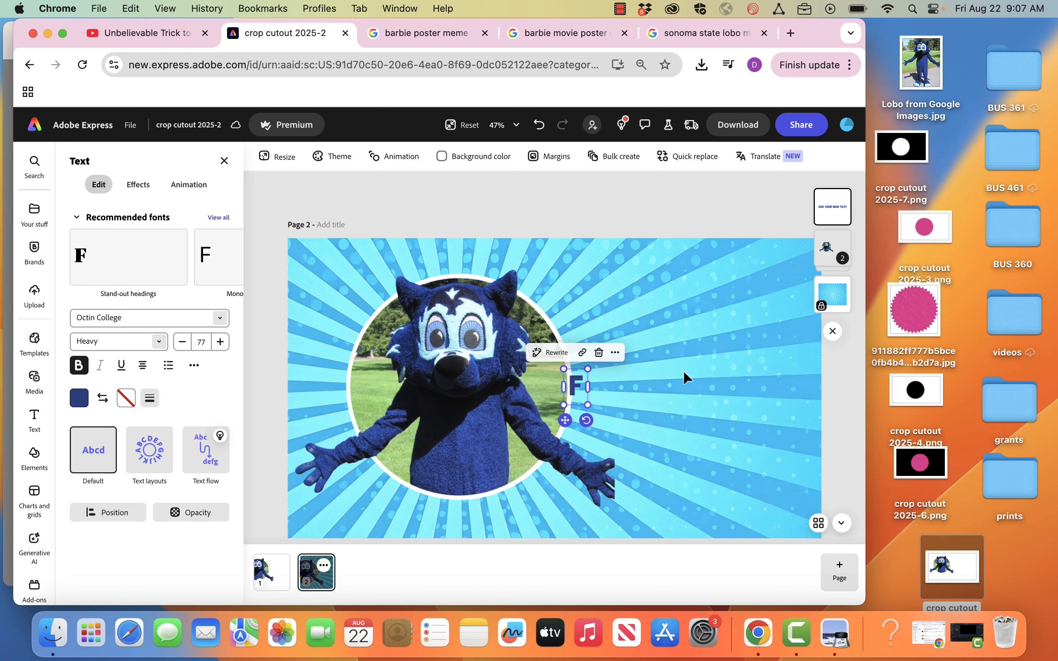
key("Return")
type("2025")
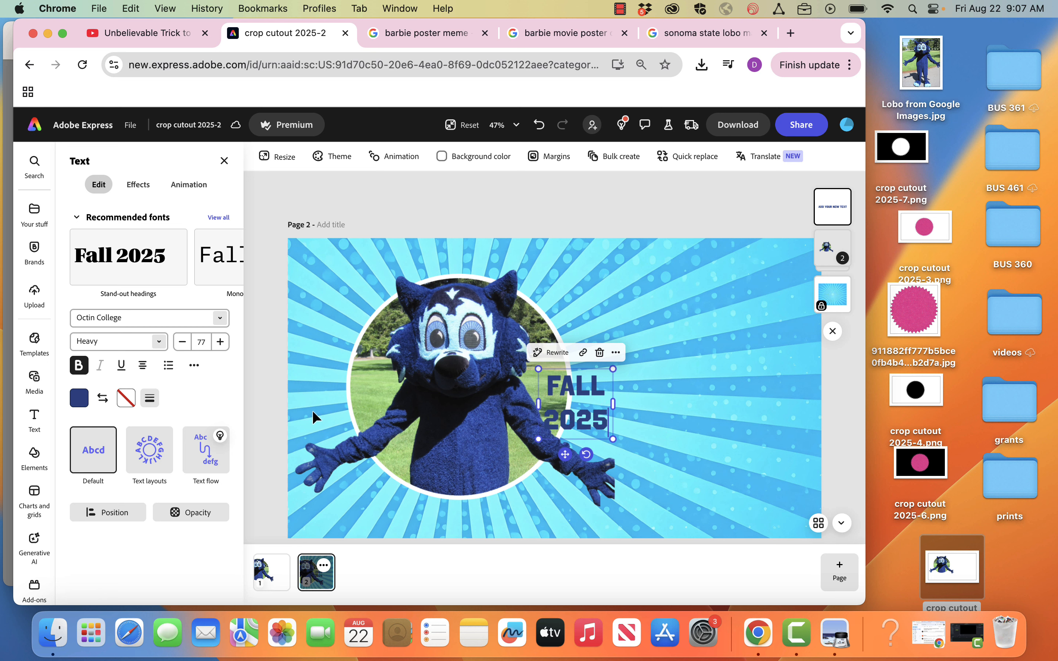
left_click(708, 421)
left_click_drag(581, 397, 790, 284)
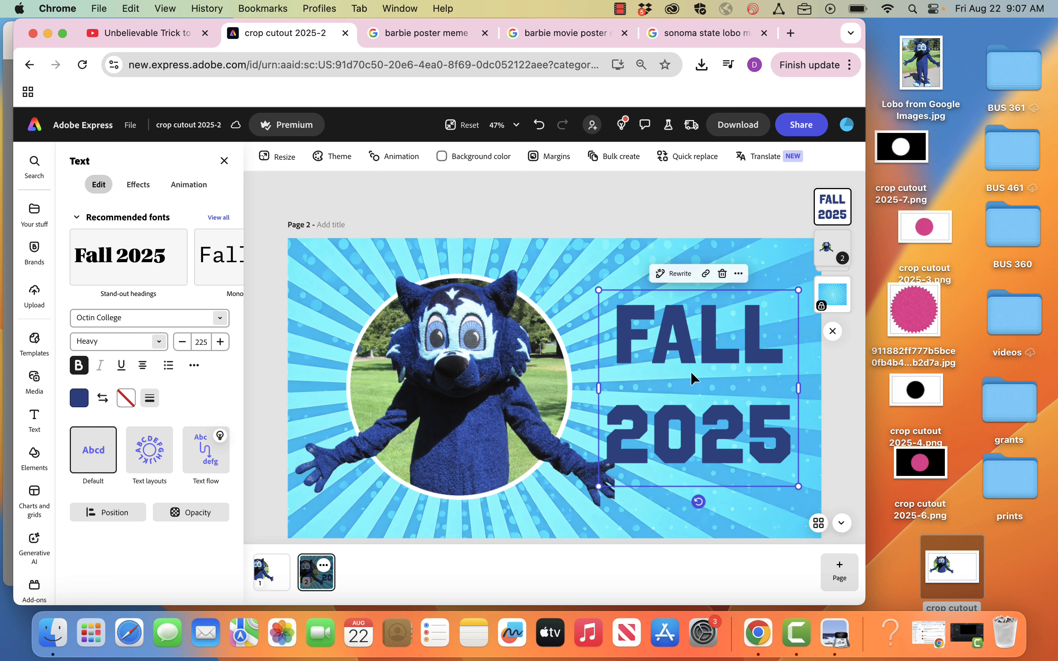
Tighten the line spacing of the Fall 2025 text to 0.86 and move the text slightly down to center it vertically.
left_click(194, 367)
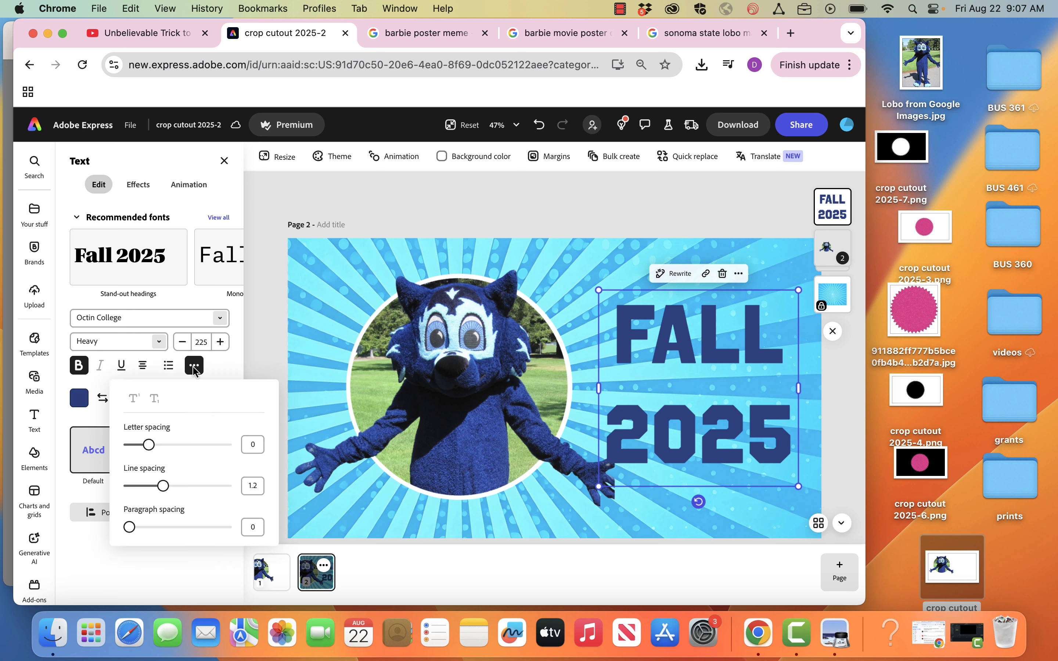
left_click_drag(163, 486, 147, 486)
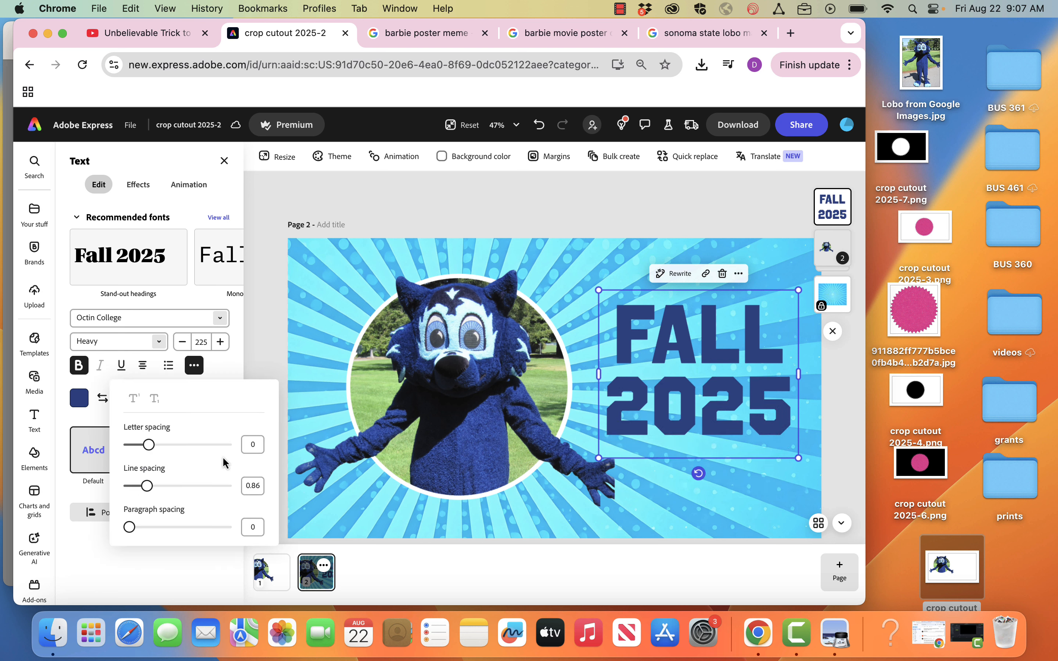
left_click(726, 368)
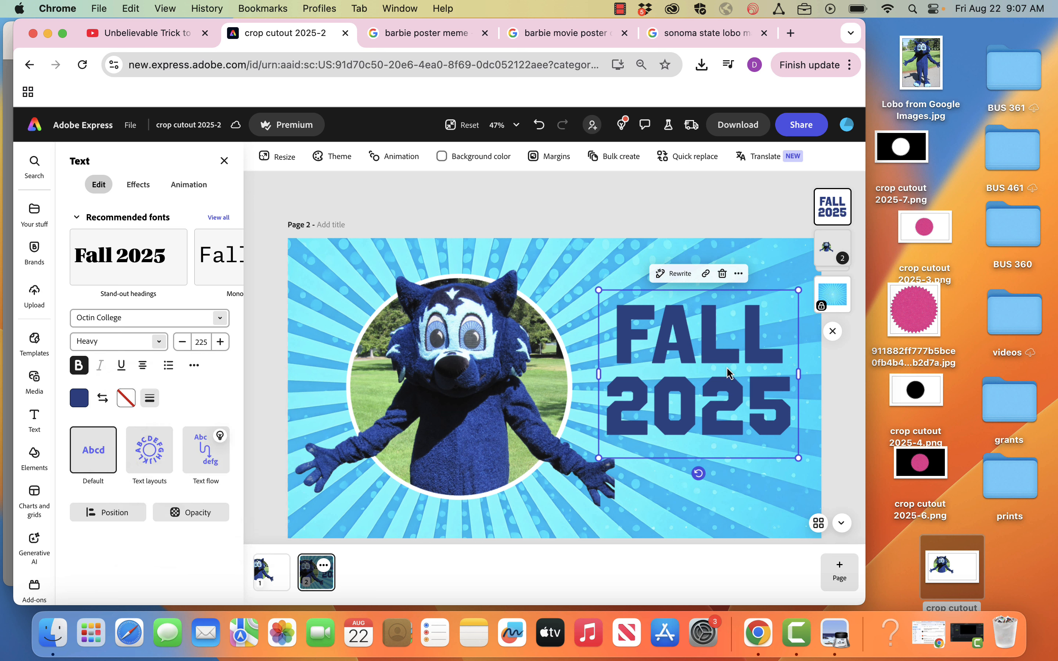
left_click_drag(726, 349, 725, 362)
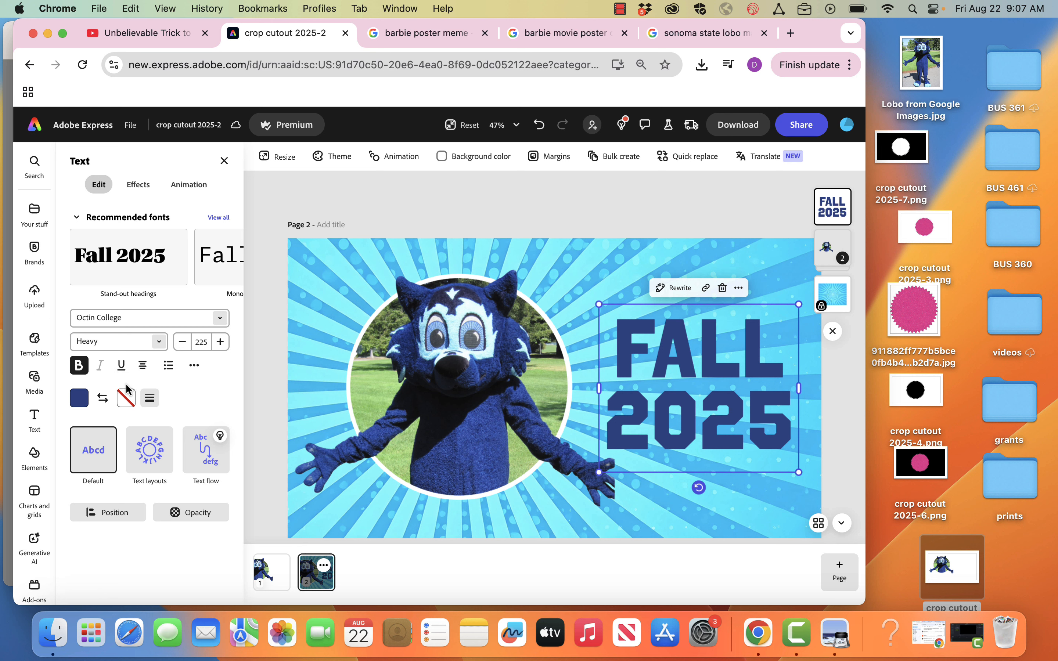
Add a white outline to the Fall 2025 text.
left_click(129, 398)
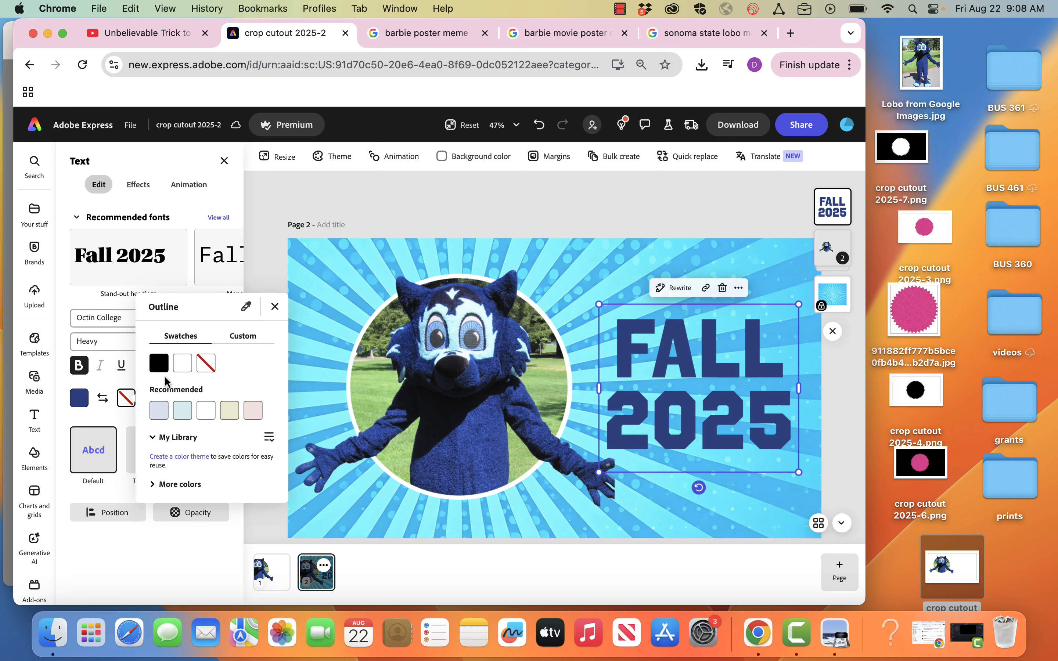
left_click(183, 364)
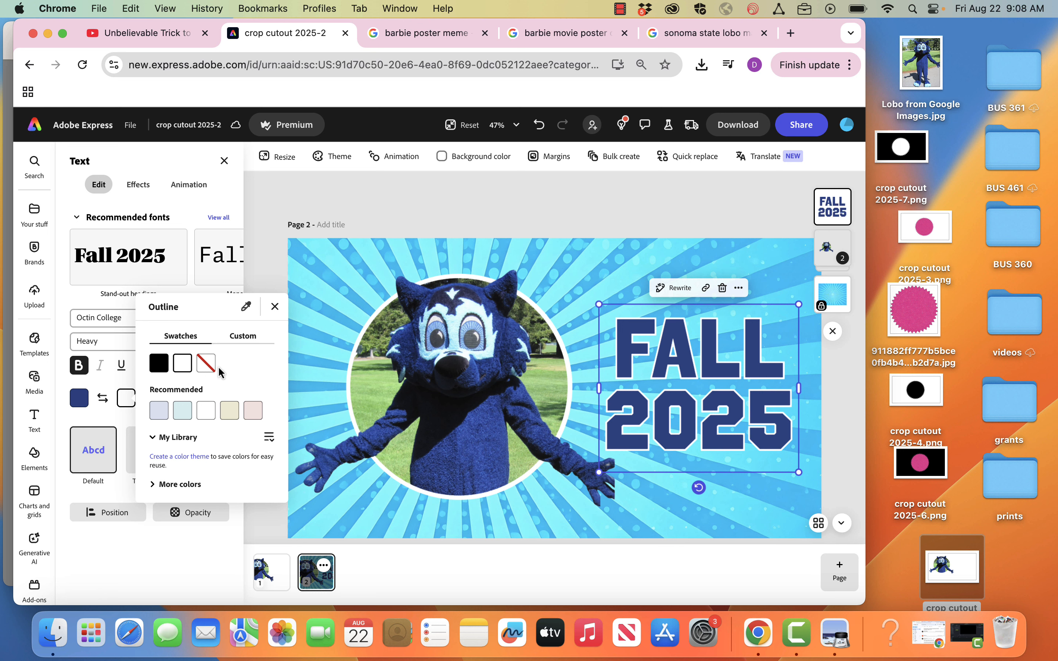
Set the white outline thickness of the Fall 2025 text to about 34 and deselect the text.
left_click(275, 307)
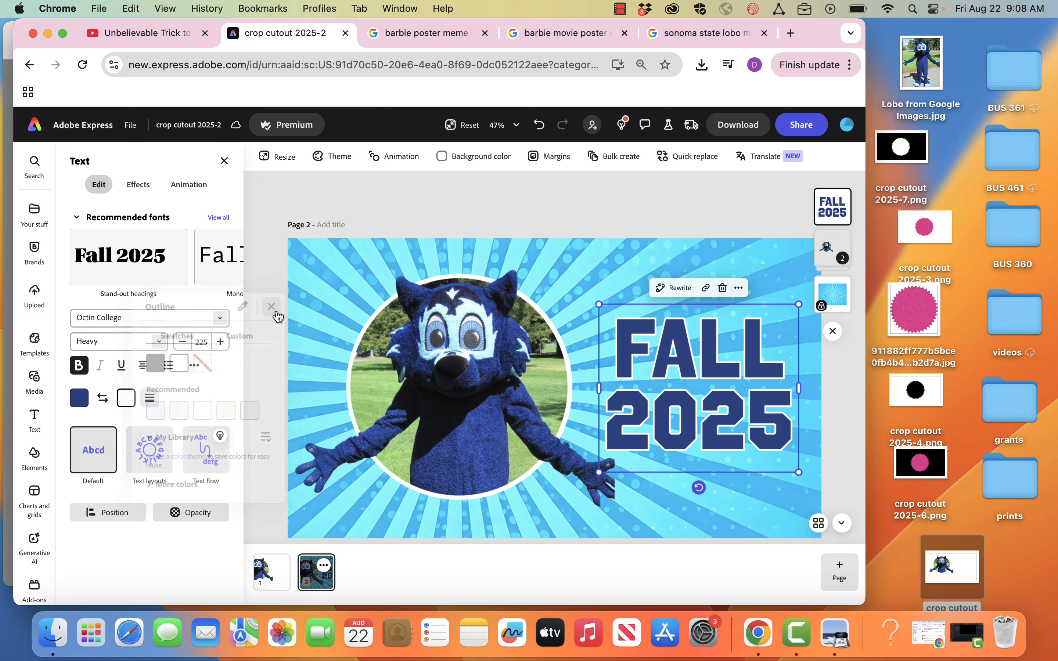
left_click(150, 398)
left_click_drag(102, 455, 115, 457)
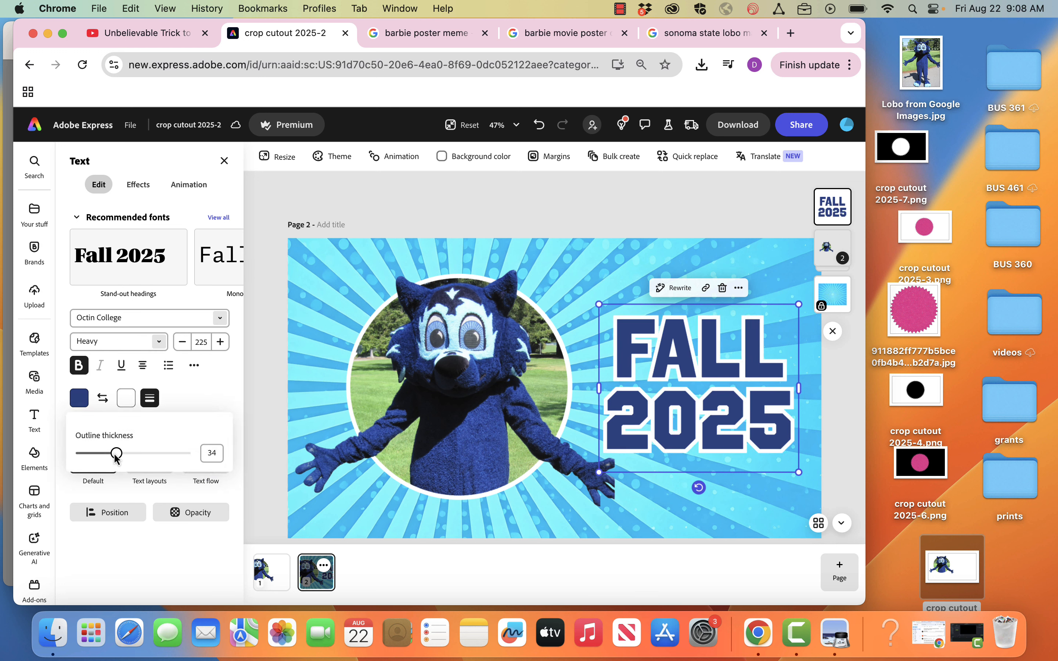
left_click(510, 198)
left_click(511, 198)
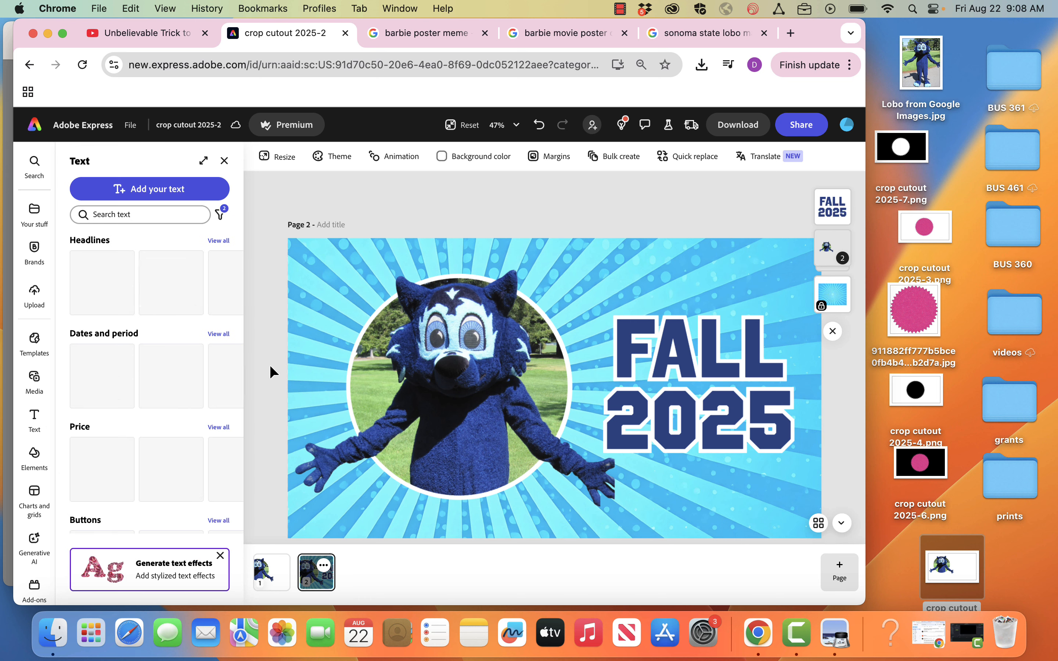
Download the selected page as a 1,920 x 1,080 px transparent PNG to the desktop and open the downloaded image.
left_click(730, 126)
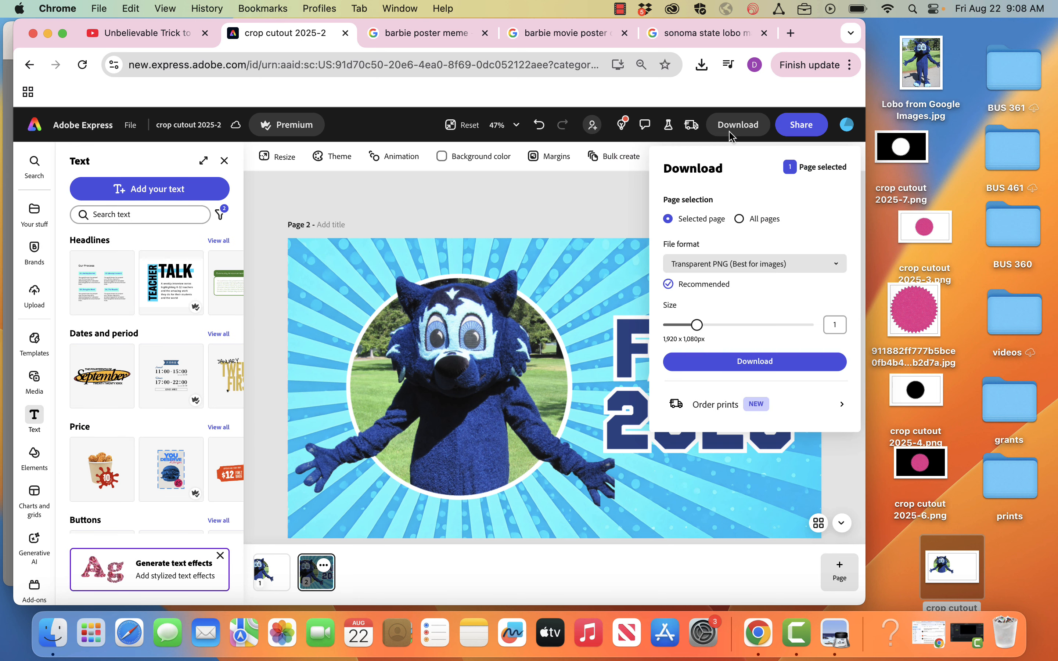
left_click(706, 365)
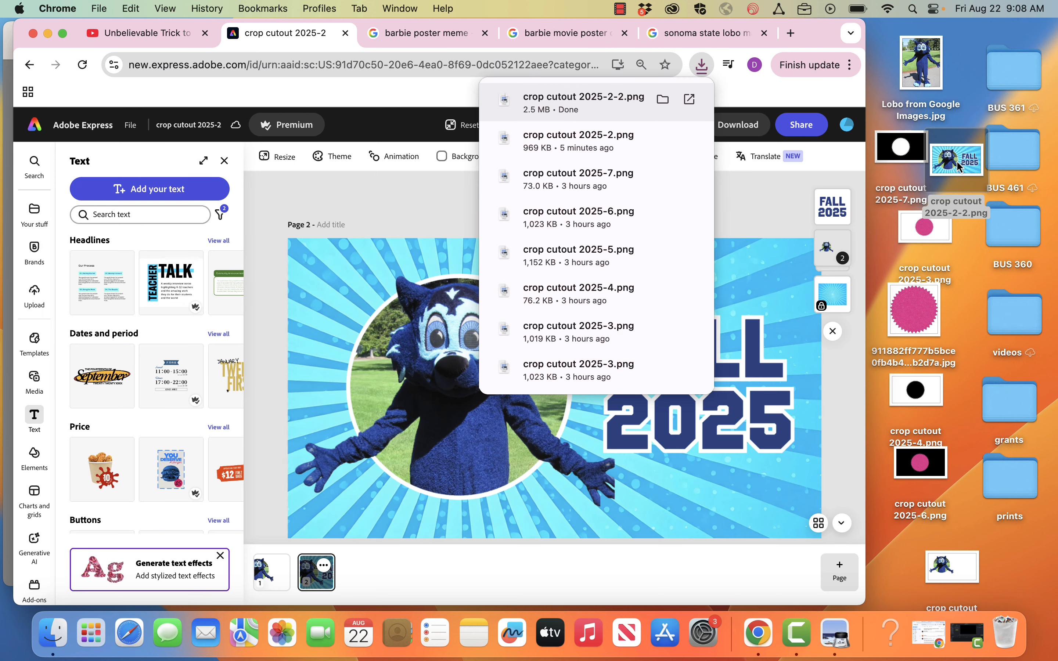
double_click(973, 176)
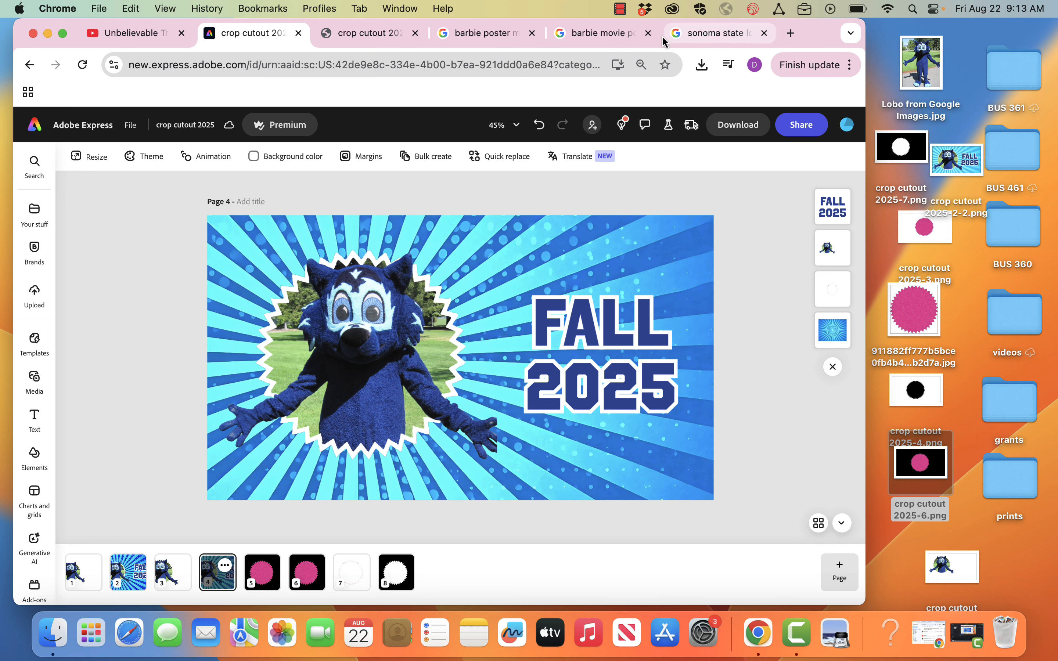
Review the mascot and starburst image search results, and examine the pink starburst on page 5 of the design.
left_click(707, 32)
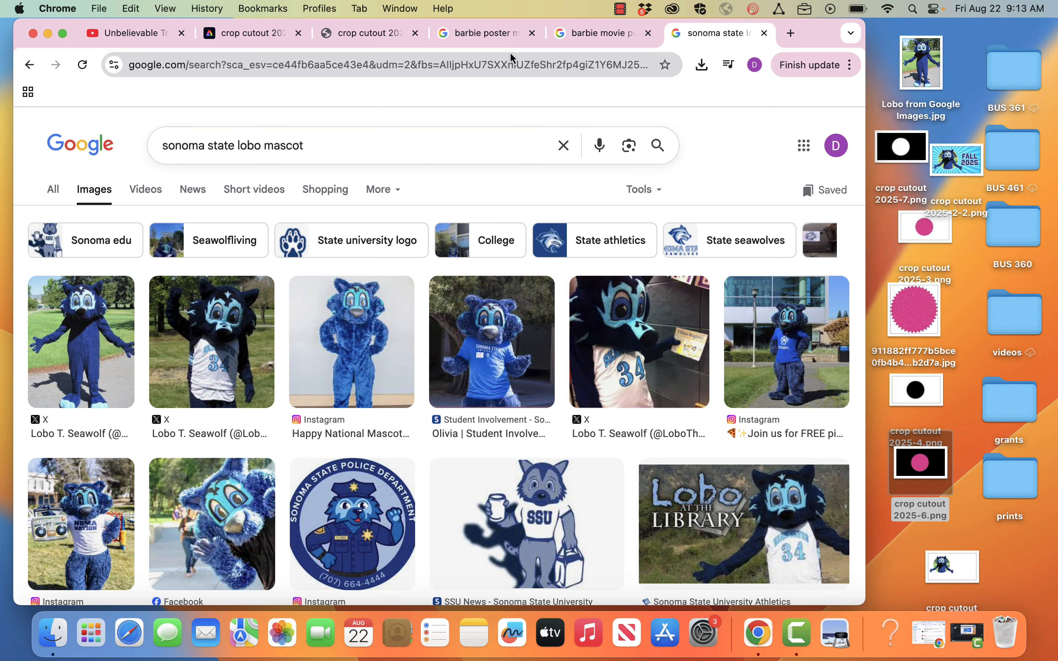
left_click(608, 35)
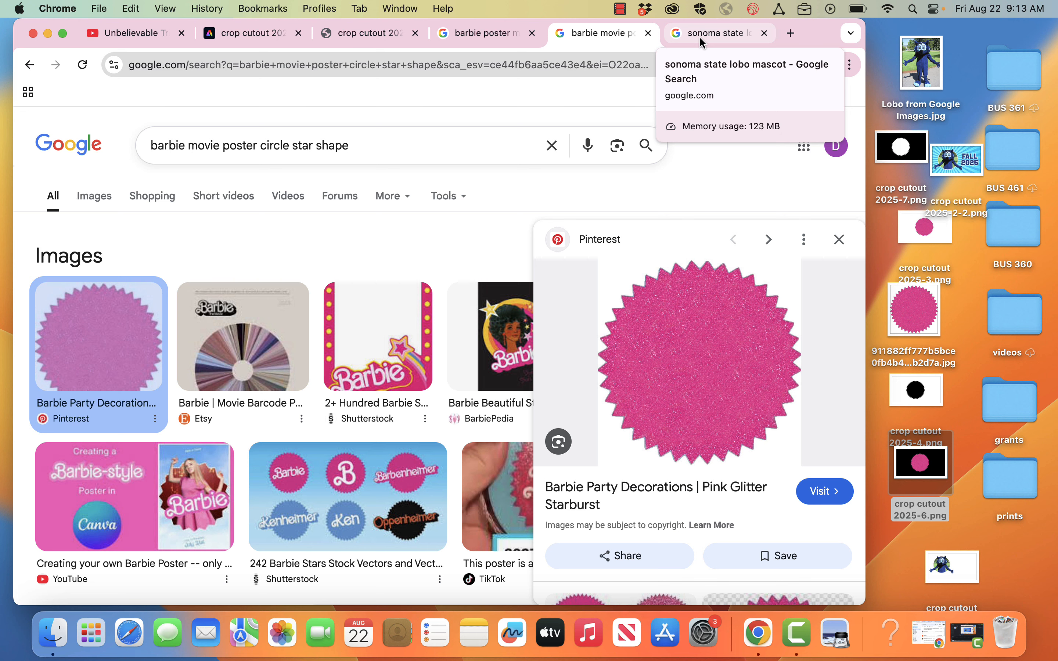
left_click(253, 37)
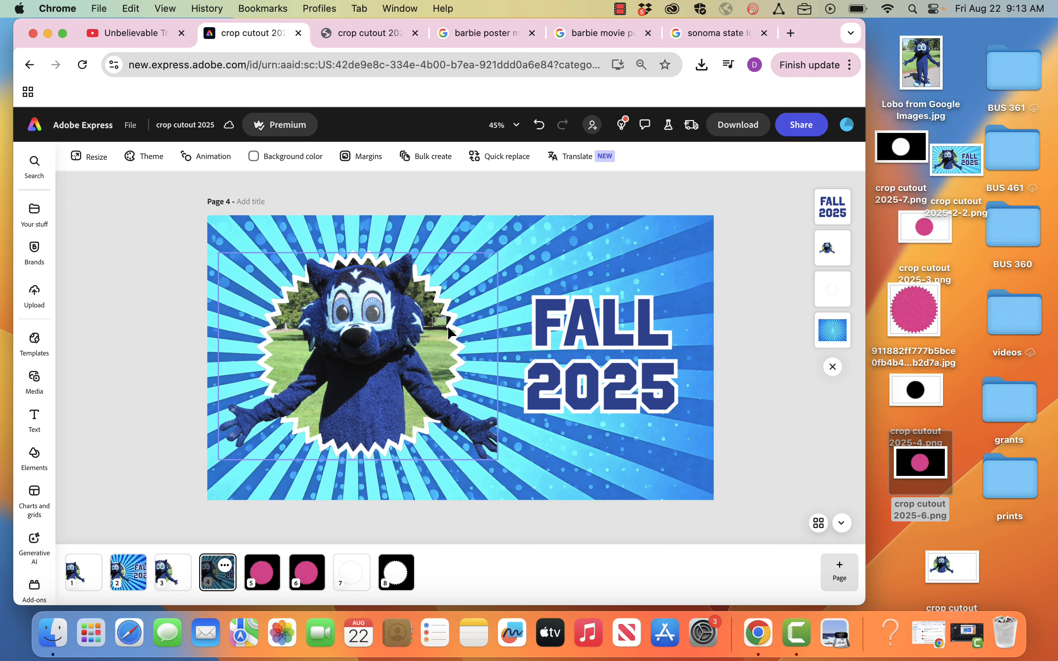
left_click(259, 584)
left_click(517, 369)
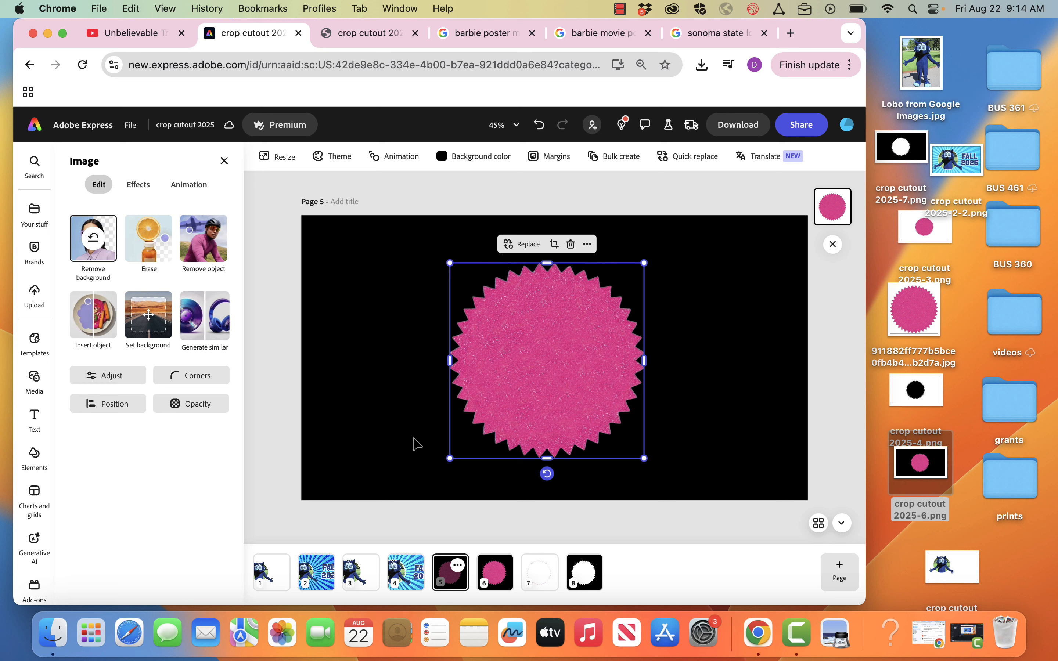
Cut the pink starburst out of the black image on page 6 by erasing the black area with Quick selection and inverting the erasure.
left_click(501, 586)
left_click(418, 360)
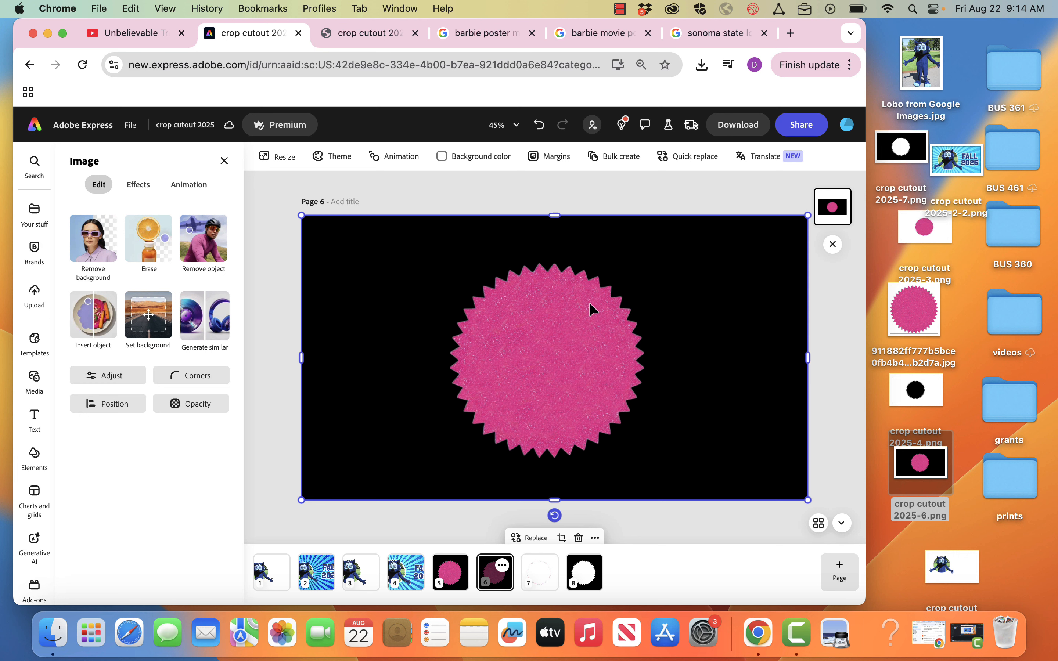
left_click(144, 255)
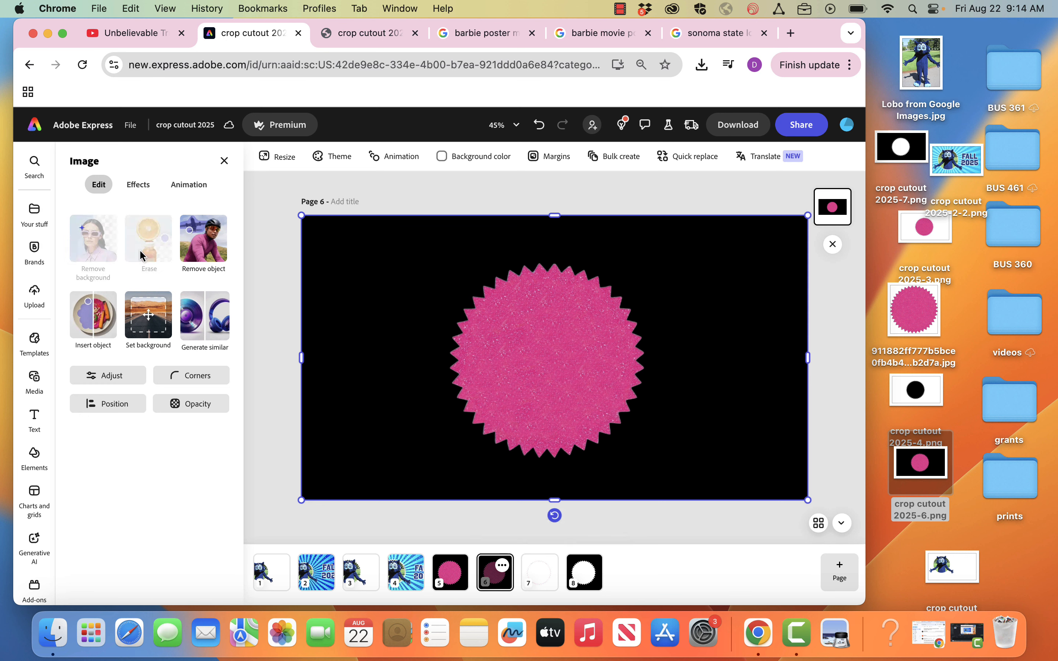
left_click(380, 271)
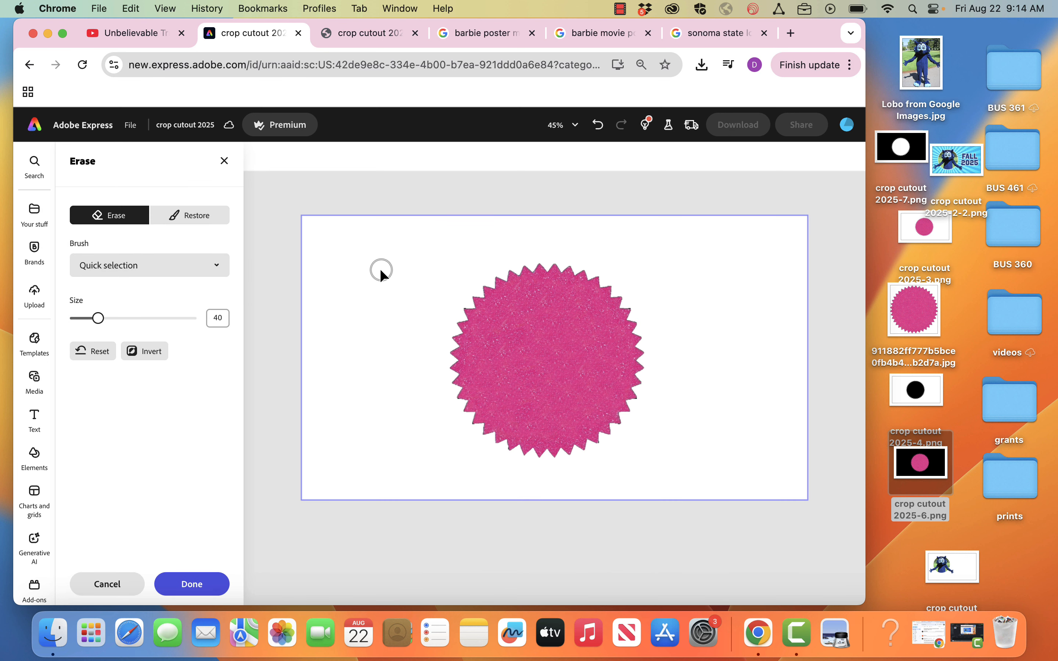
left_click(143, 363)
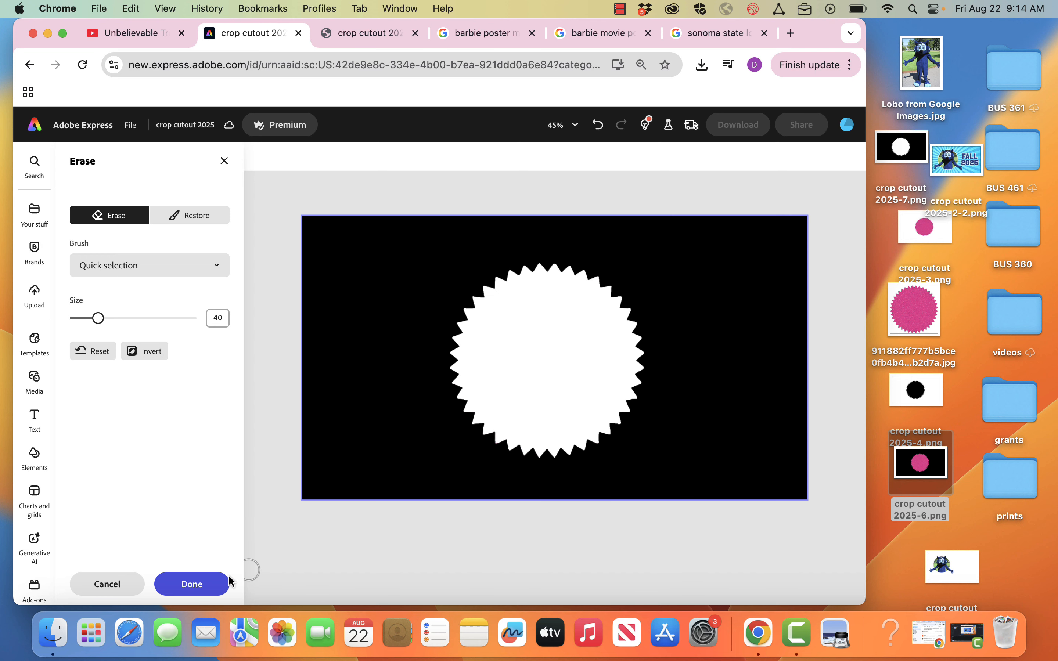
left_click(209, 584)
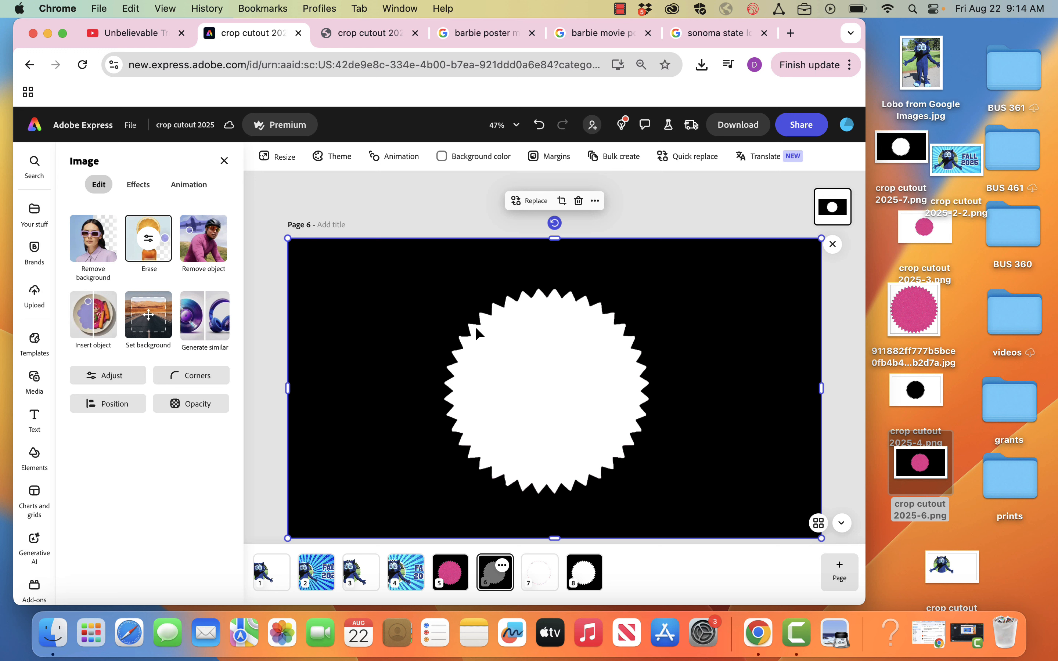
Set the background color of page 7 to black so it fills the starburst-shaped hole.
left_click(541, 588)
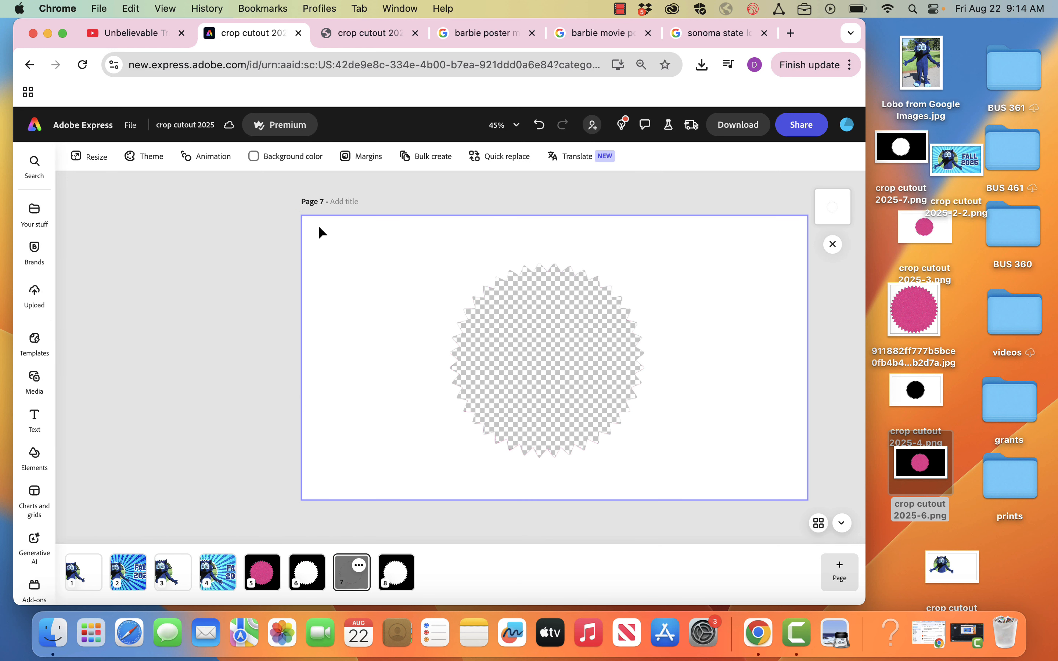
left_click(300, 165)
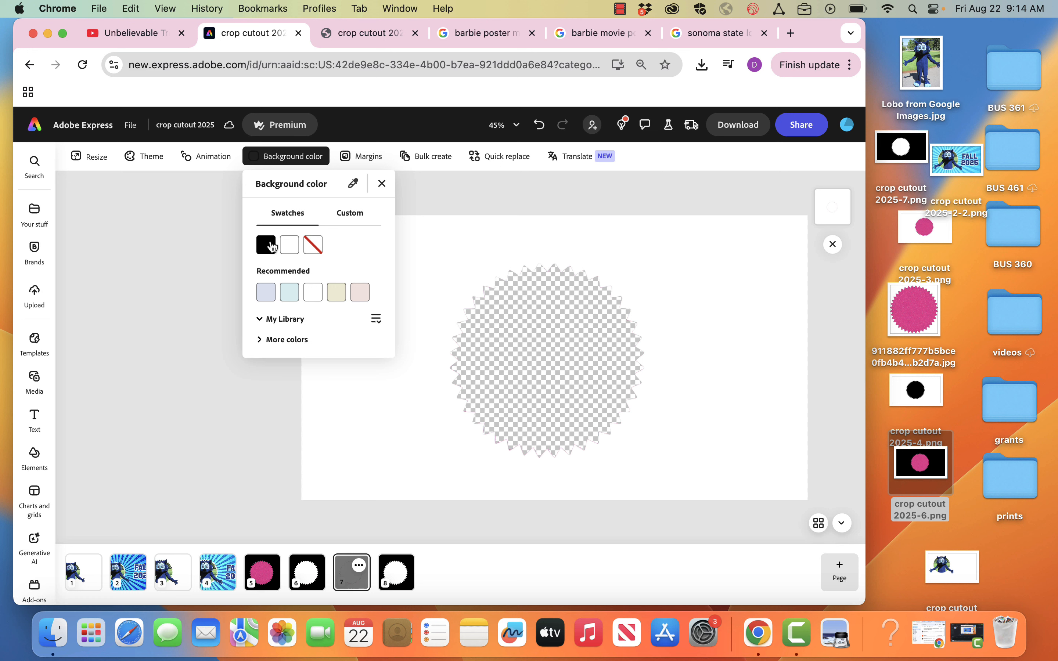
left_click(266, 245)
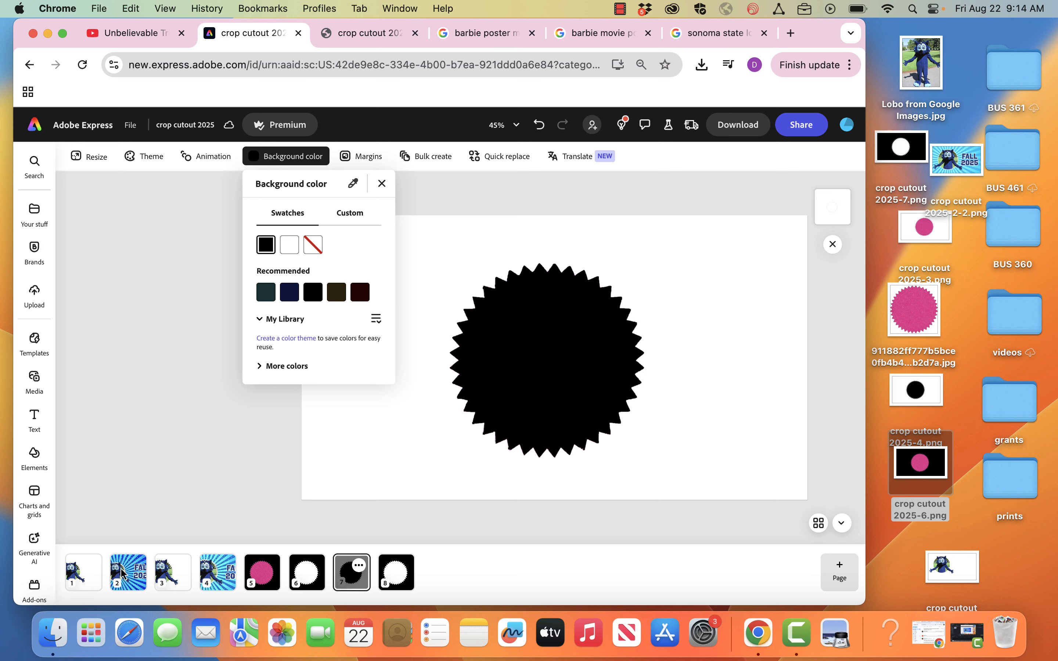
Compare the circle cutout of the mascot on page 1 with the finished starburst design on page 4.
left_click(75, 585)
left_click(86, 576)
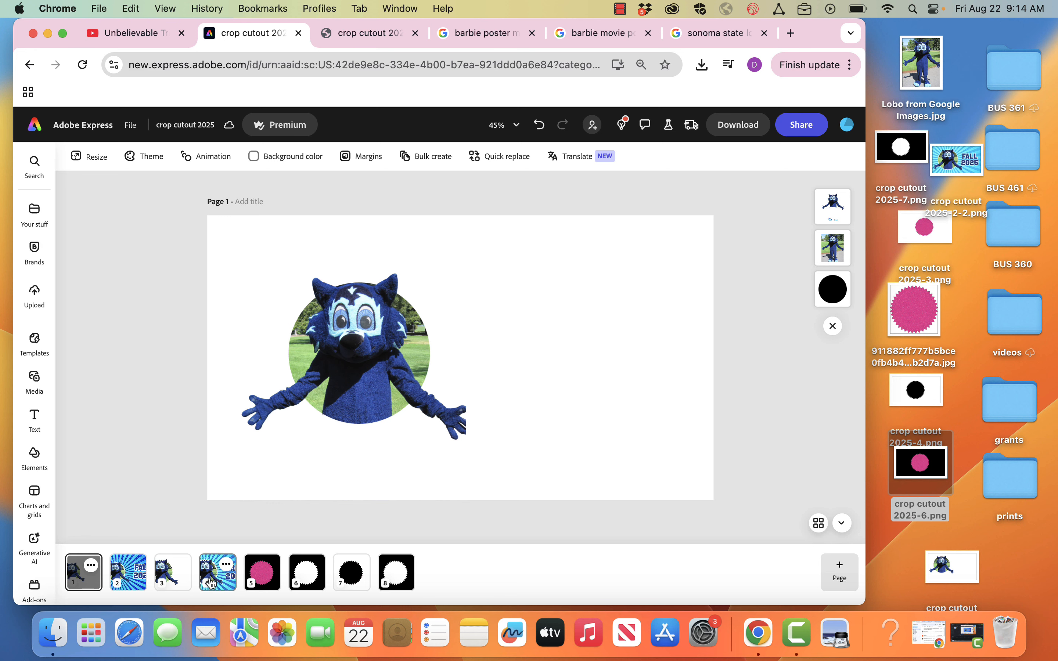
left_click(223, 580)
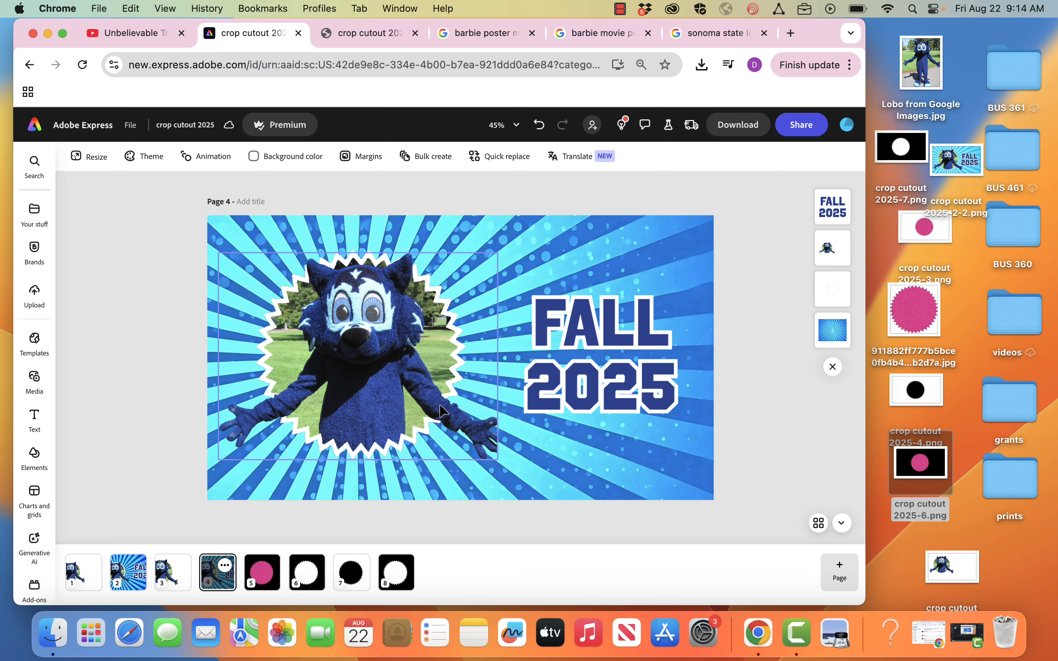
left_click(411, 582)
left_click(574, 367)
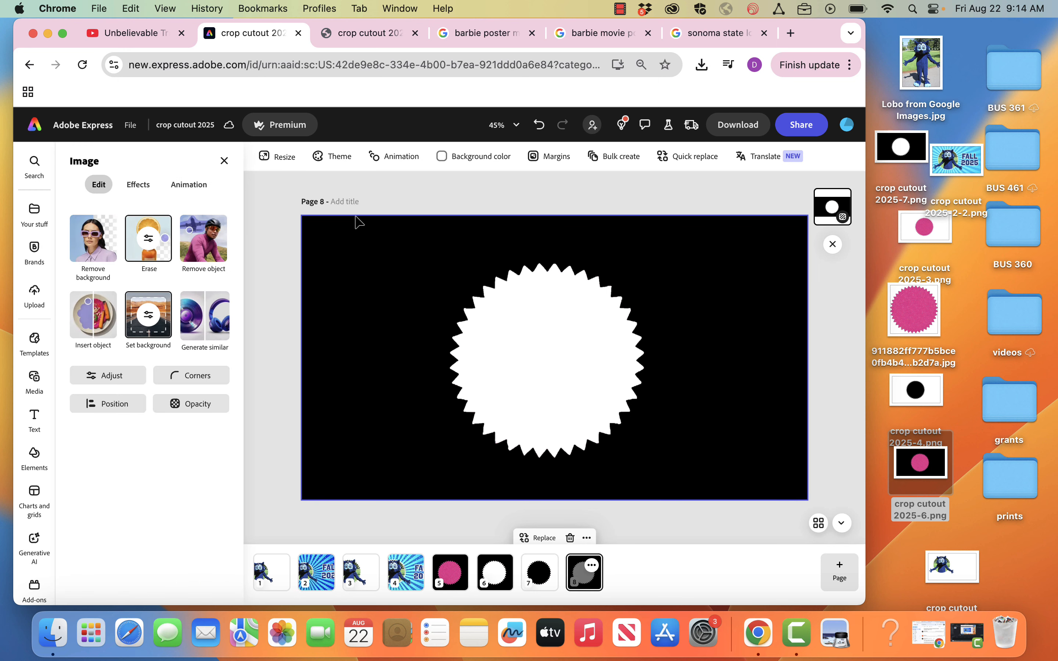
left_click(100, 245)
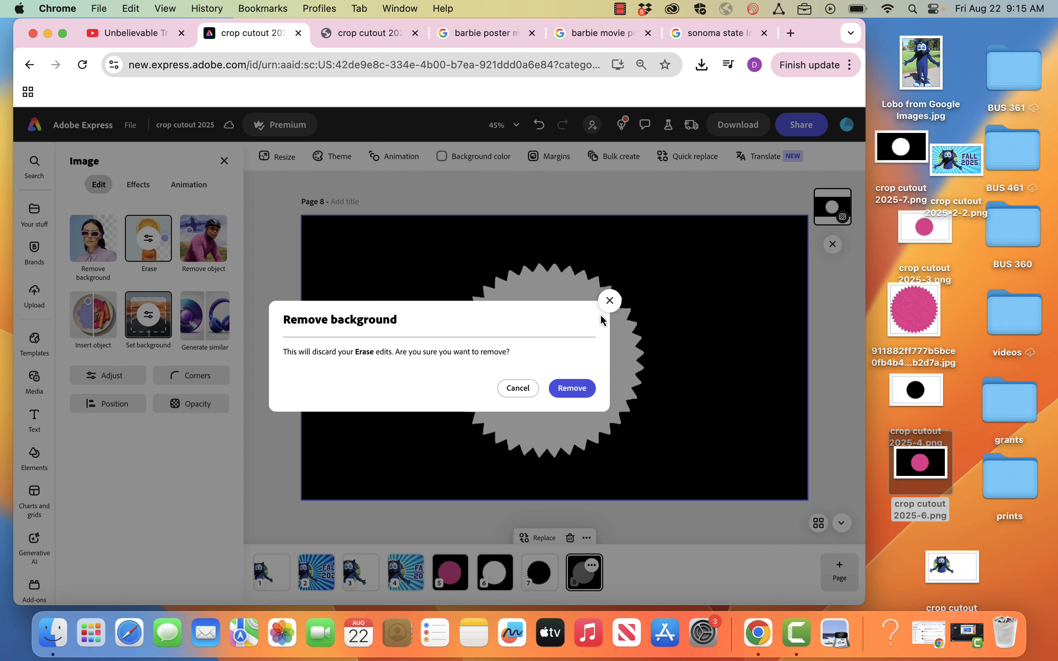
left_click(610, 301)
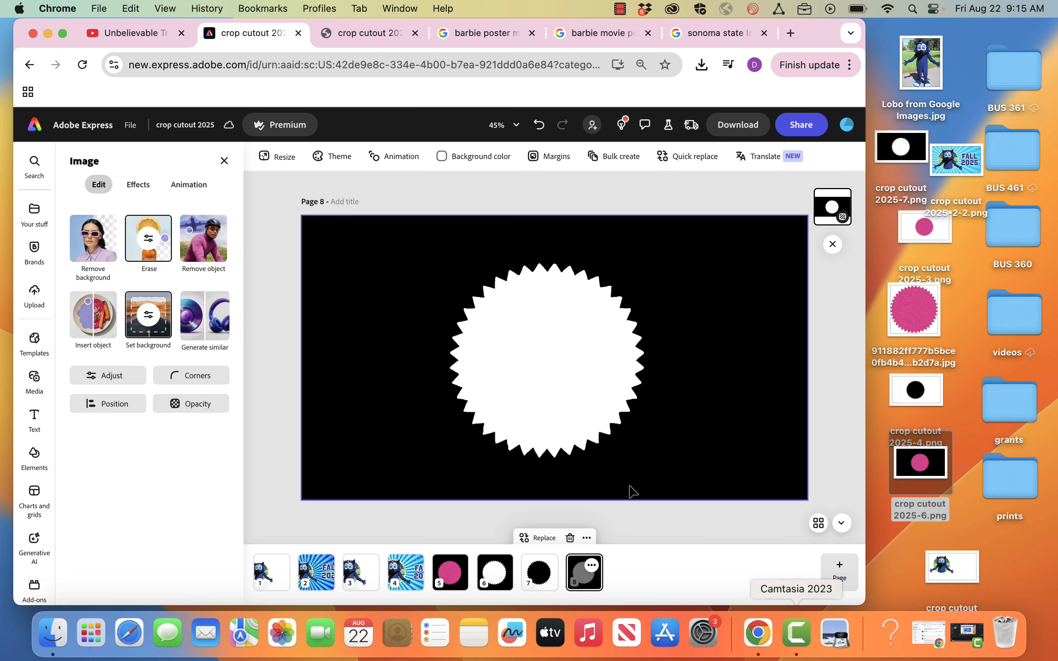
Add a new page of the same size and place crop cutout 2025-7.png on it so that the image fills the page.
left_click(840, 571)
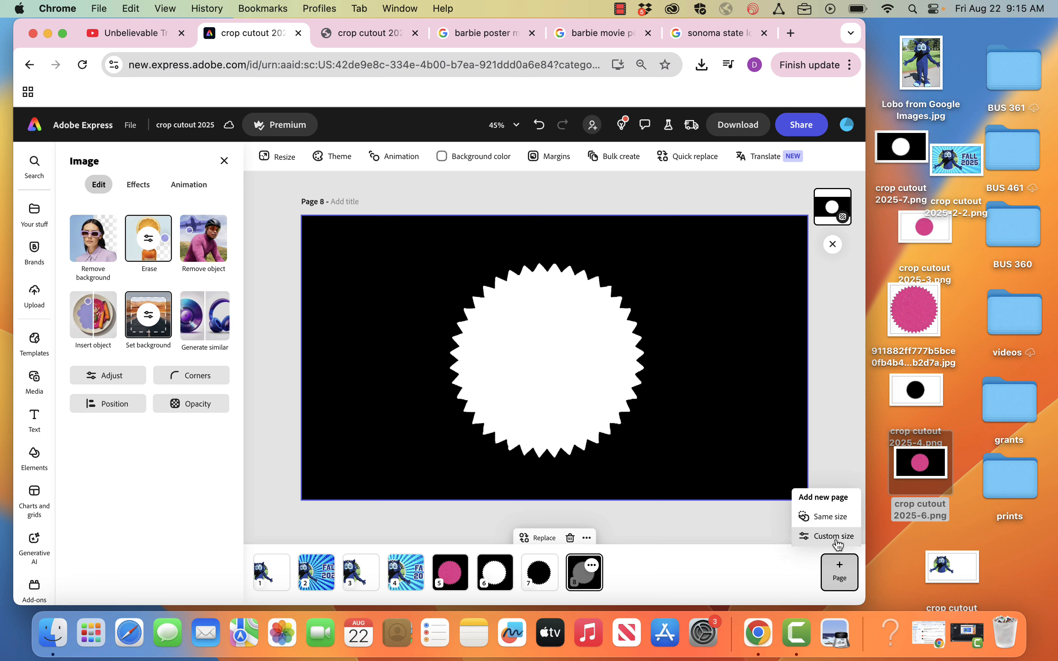
left_click(832, 518)
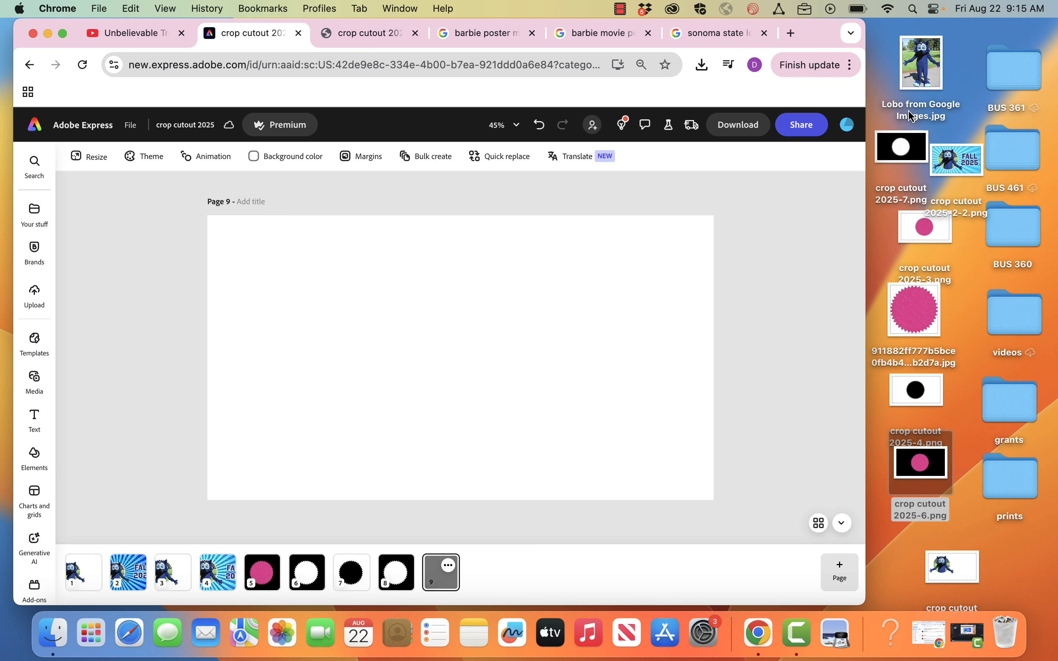
left_click(396, 571)
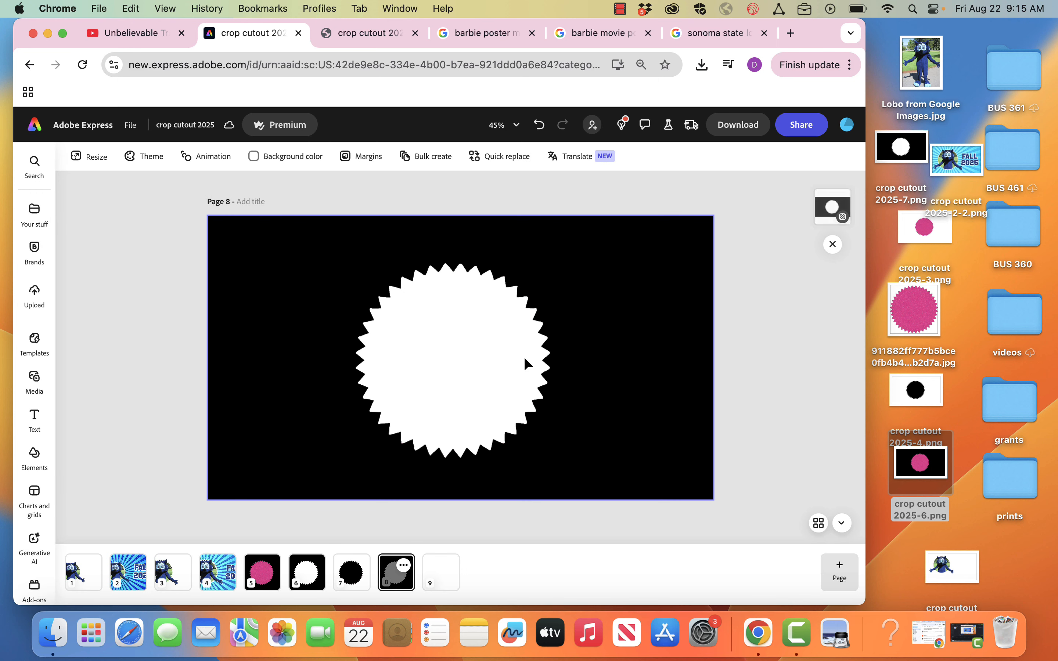
left_click(449, 583)
left_click_drag(923, 139, 477, 345)
left_click_drag(607, 388, 345, 259)
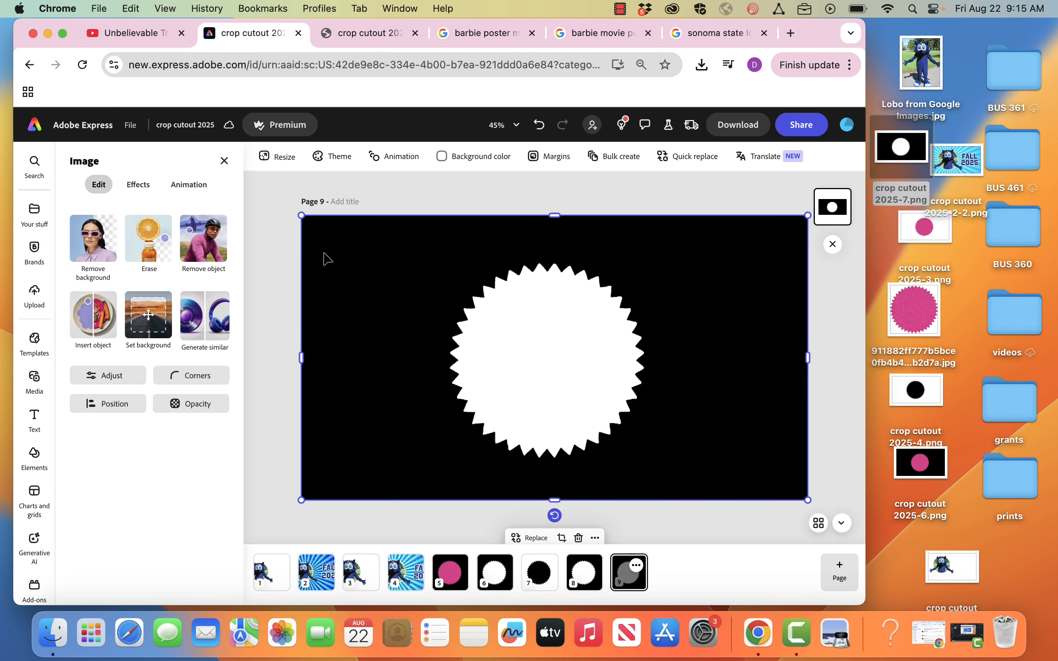
Remove the black background from the white starburst image on page 9 and set the page background to No fill.
left_click(93, 253)
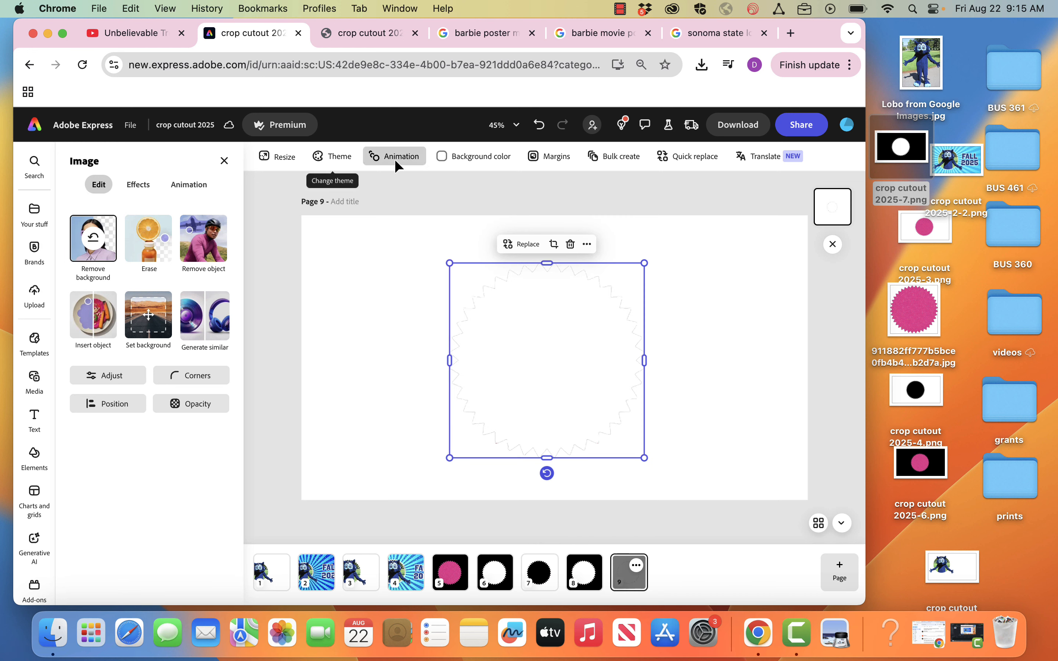
left_click(469, 157)
left_click(503, 243)
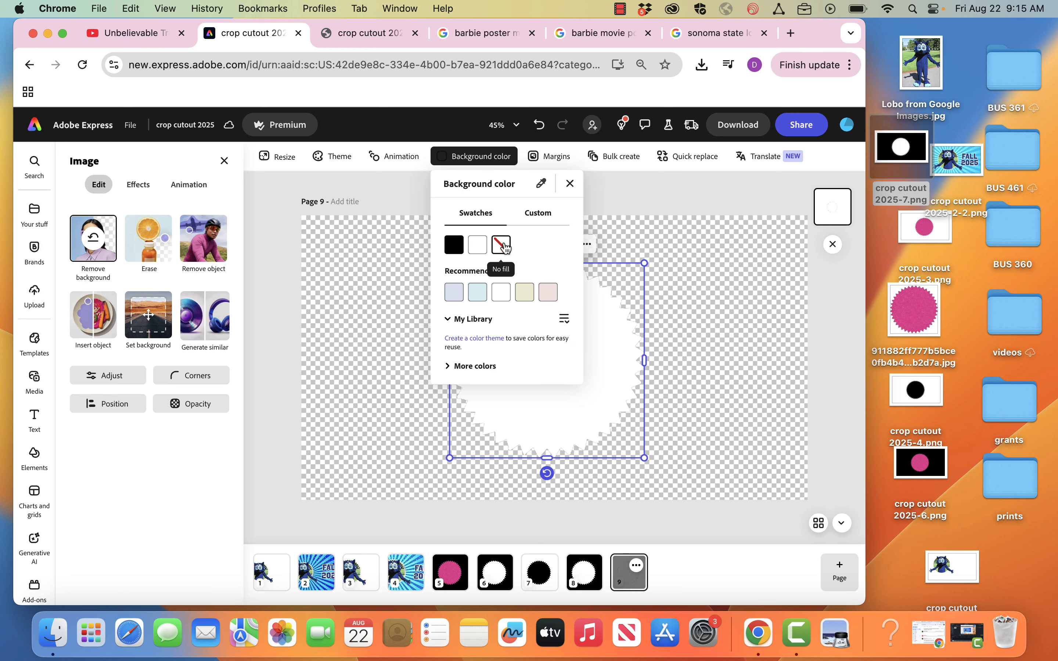
left_click(501, 265)
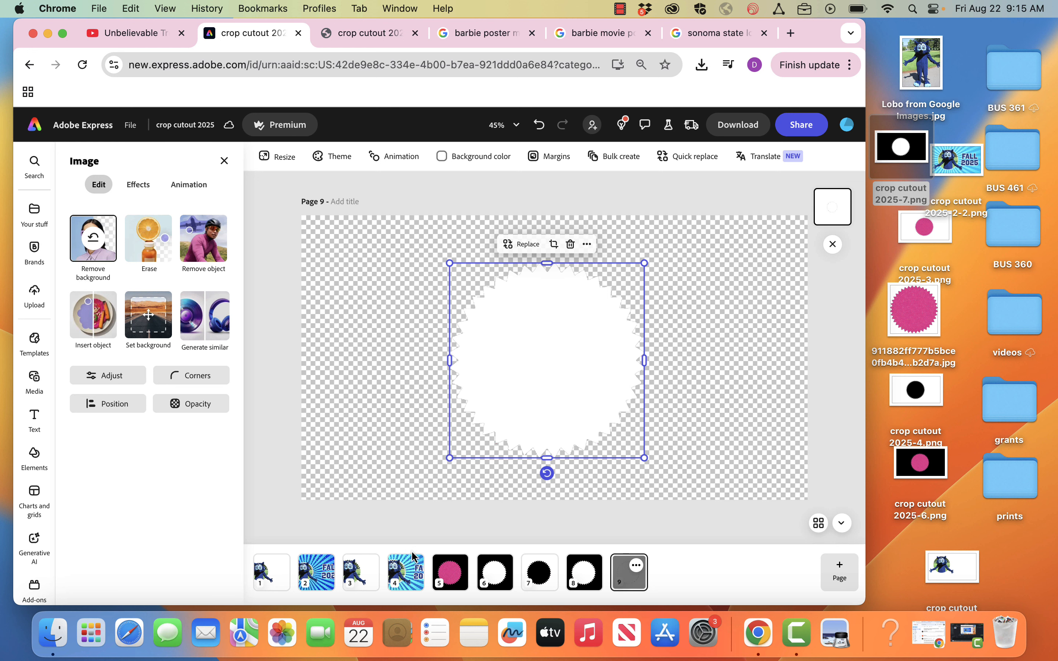
Return to page 4 to examine the white starburst layer behind the mascot.
left_click(405, 572)
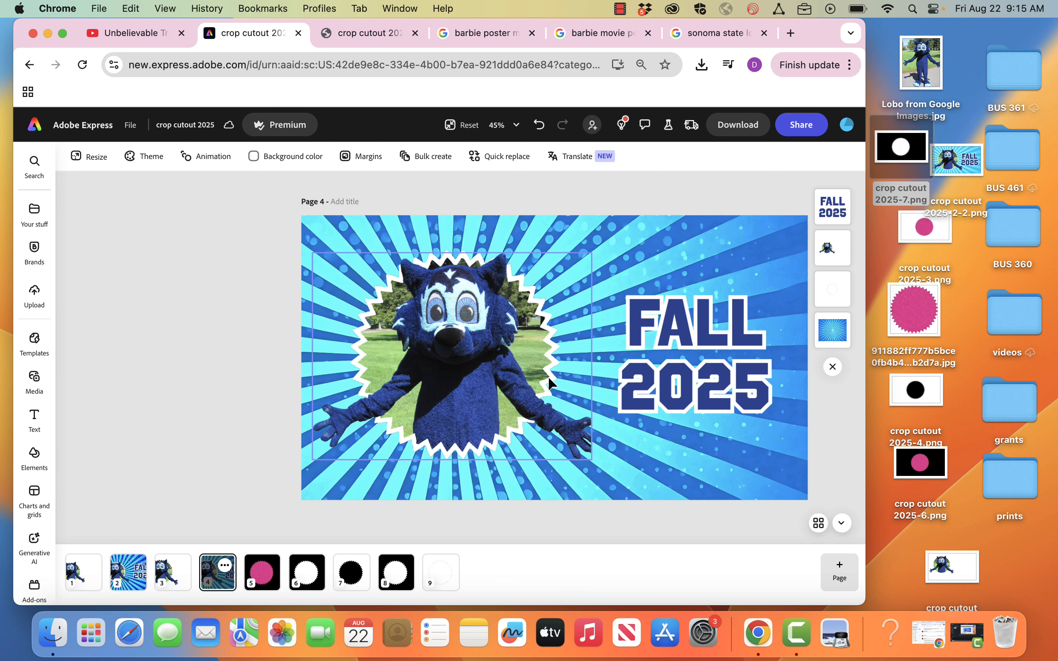